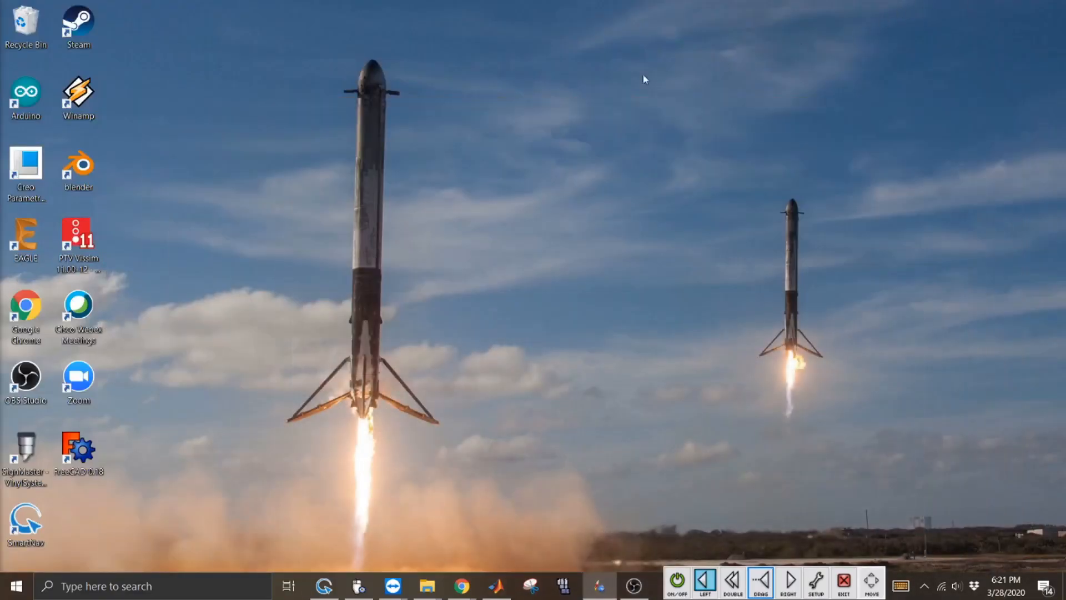
{"action": "left_click", "coordinate": [676, 580]}
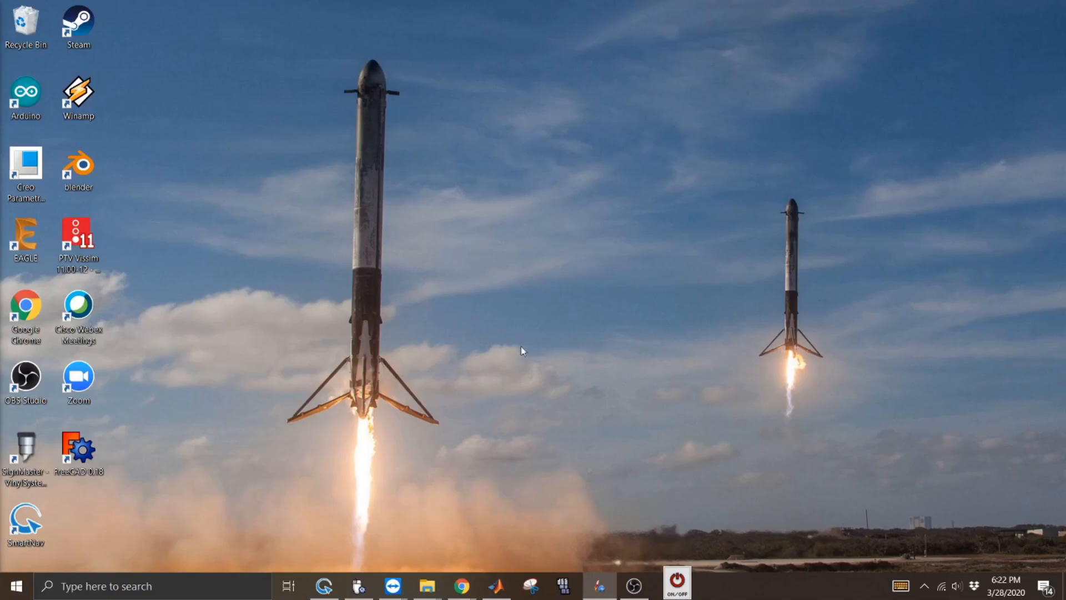
{"action": "left_click", "coordinate": [677, 580]}
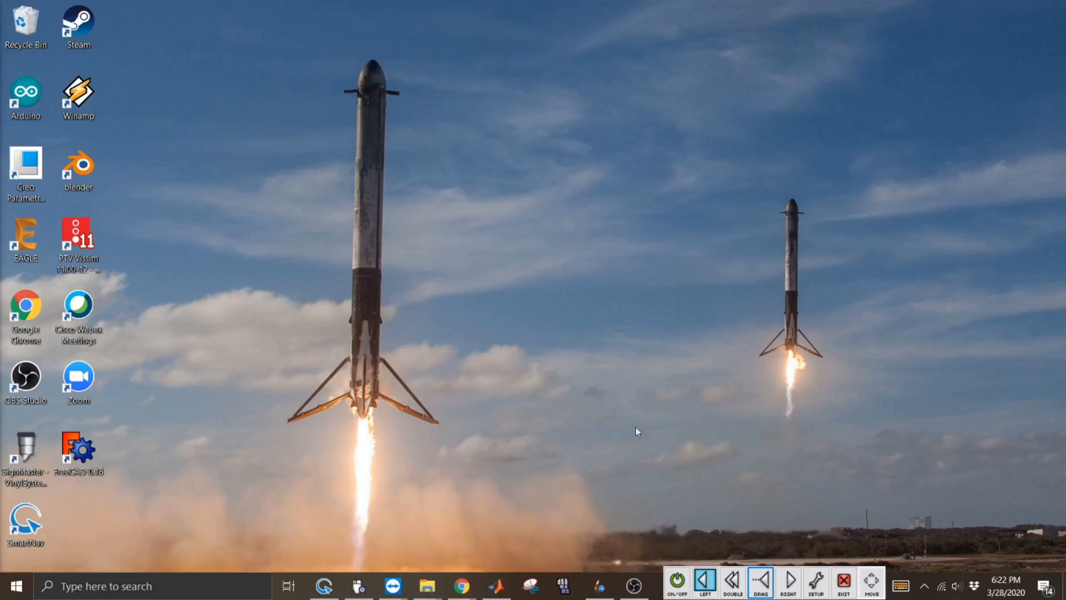
Bring up OpenRocket, view the OpenRocket Simulator website in Chrome, and return to the empty rocket design
{"action": "left_click", "coordinate": [597, 580]}
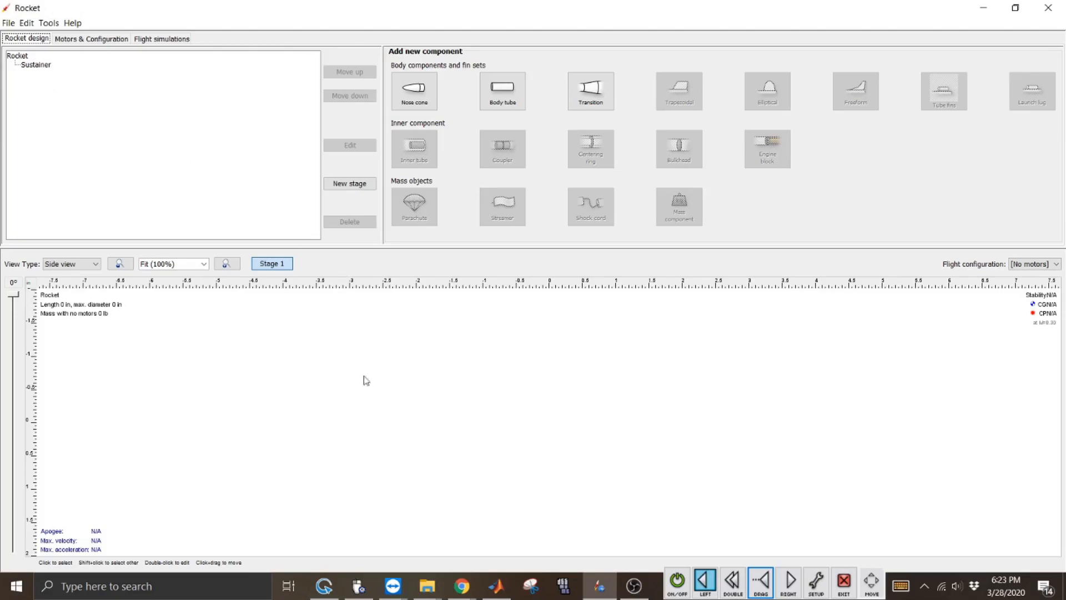
{"action": "left_click", "coordinate": [462, 586]}
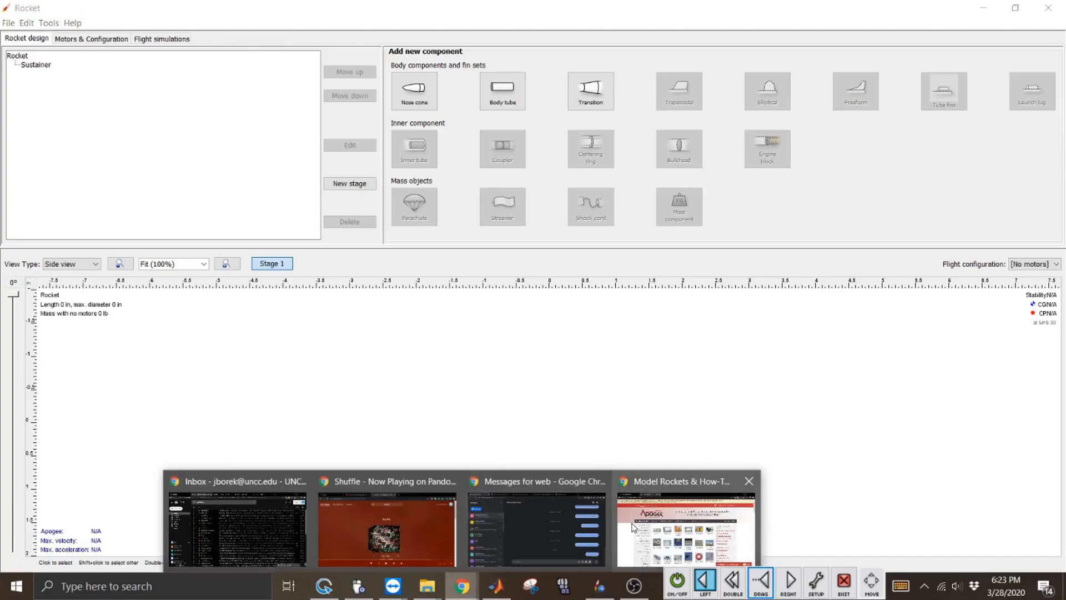
{"action": "left_click", "coordinate": [633, 527]}
{"action": "left_click", "coordinate": [94, 11]}
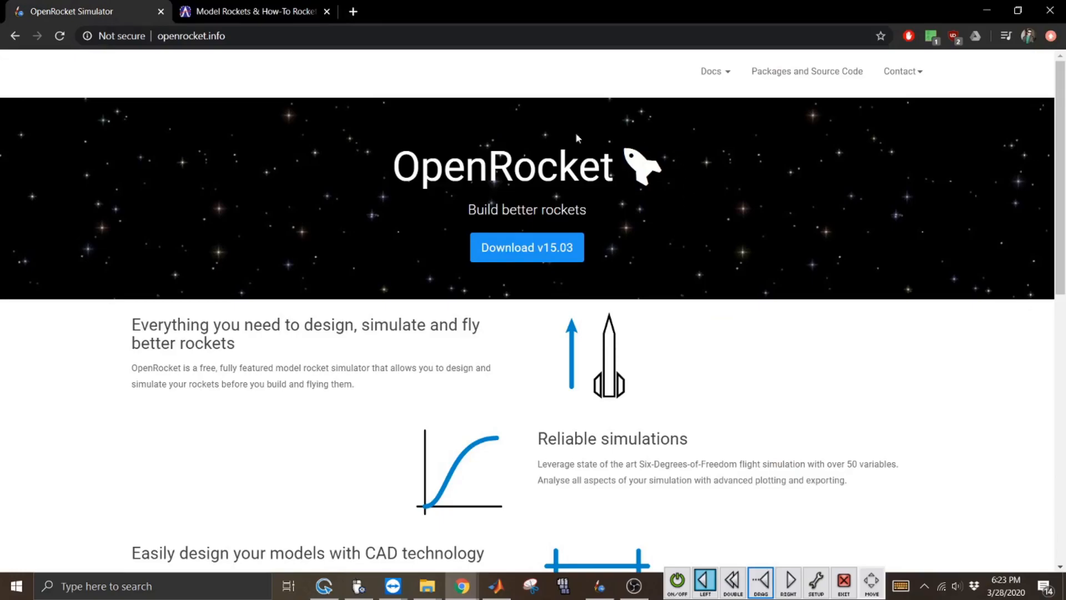
{"action": "left_click", "coordinate": [986, 11]}
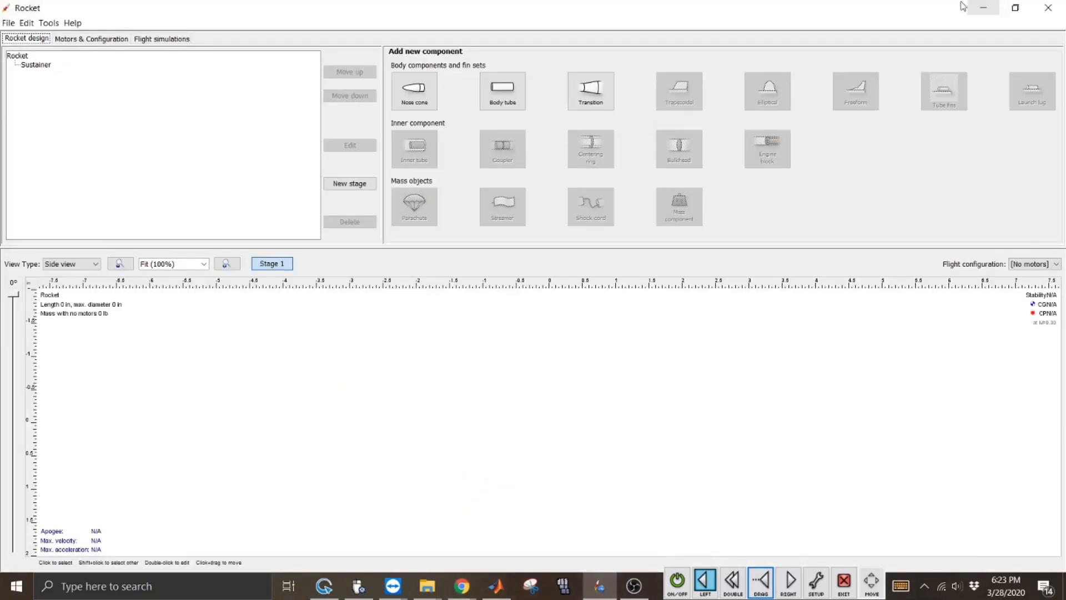
{"action": "left_click", "coordinate": [678, 589]}
{"action": "left_click", "coordinate": [677, 581]}
{"action": "left_click", "coordinate": [983, 8]}
{"action": "left_click", "coordinate": [678, 583]}
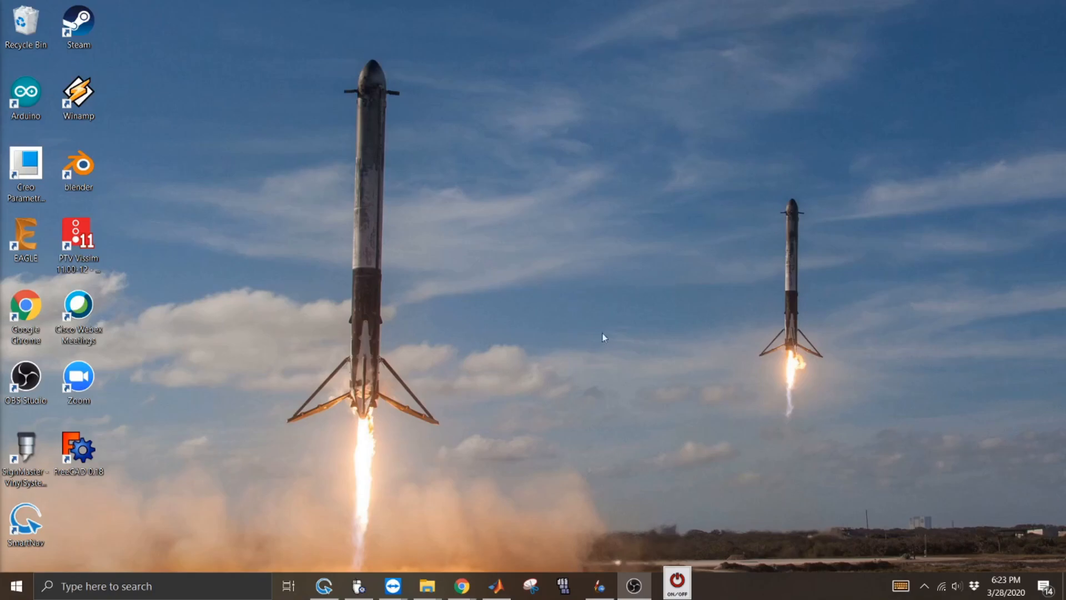
{"action": "left_click", "coordinate": [600, 585]}
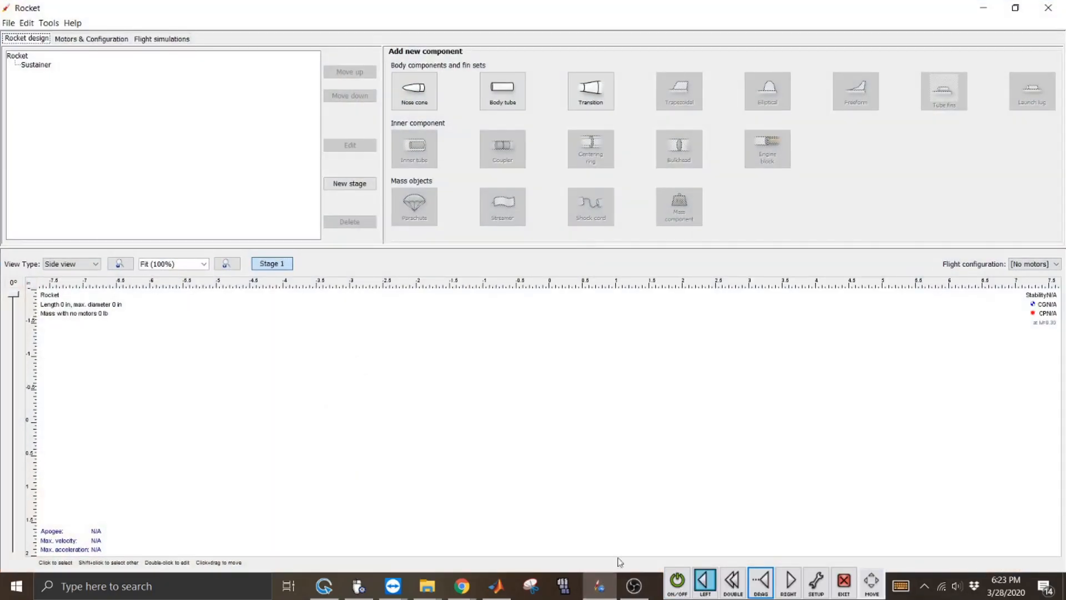
{"action": "left_click", "coordinate": [677, 579]}
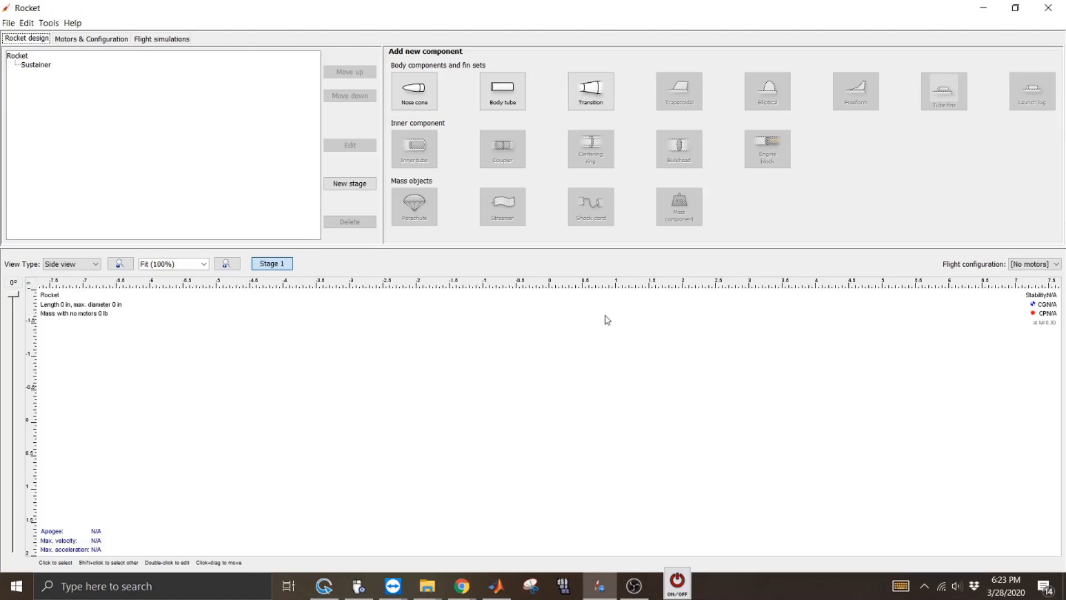
{"action": "left_click", "coordinate": [678, 581]}
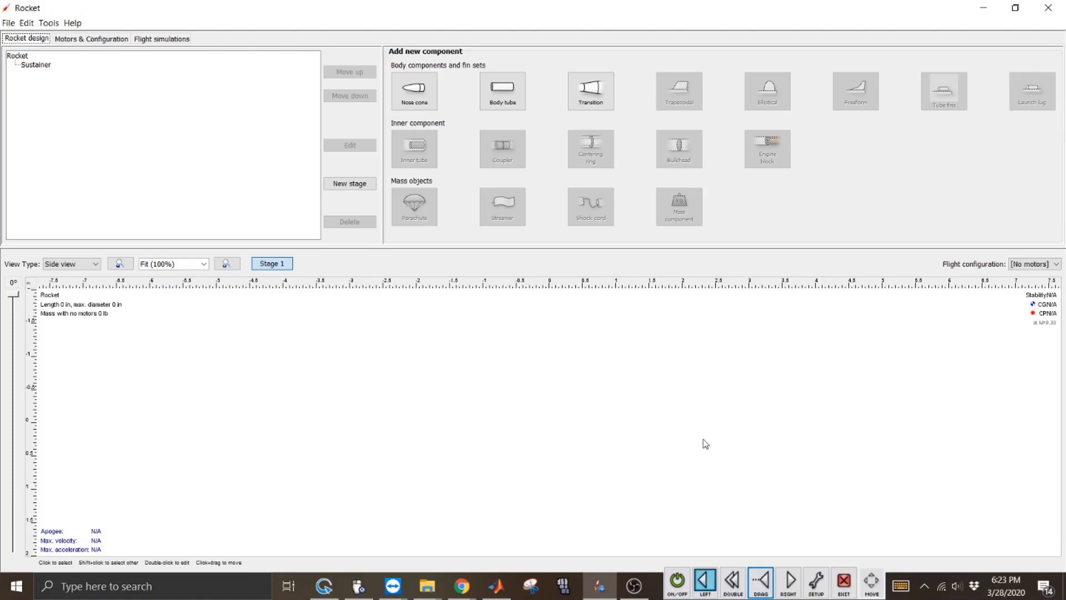
Bring up the on-screen keyboard clear of the component choices and add a nose cone to the sustainer
{"action": "left_click", "coordinate": [899, 584]}
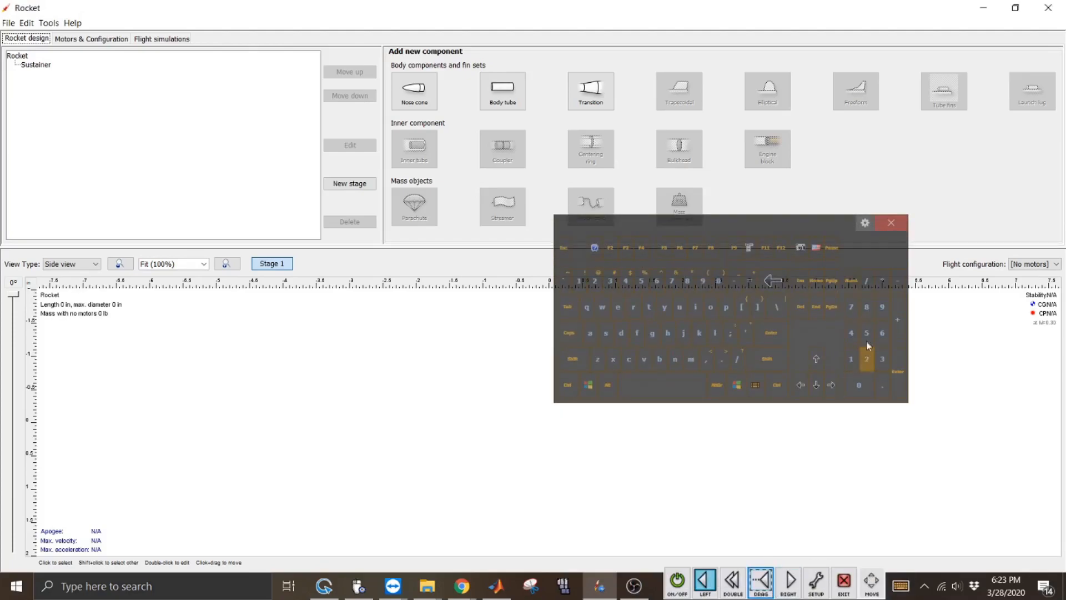
{"action": "left_click_drag", "start_coordinate": [865, 257], "coordinate": [965, 404]}
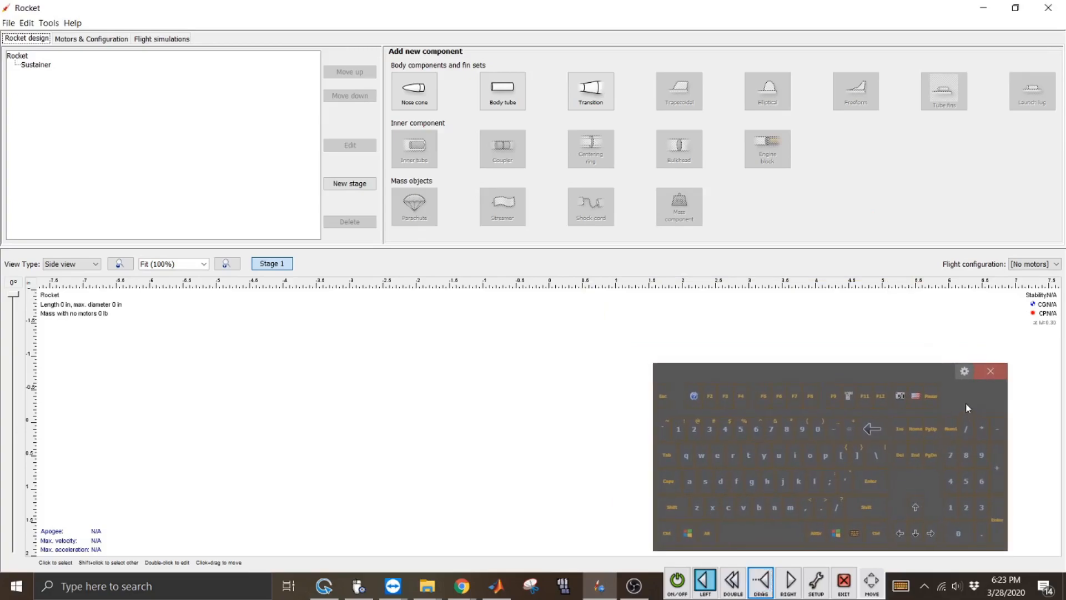
{"action": "left_click", "coordinate": [420, 93]}
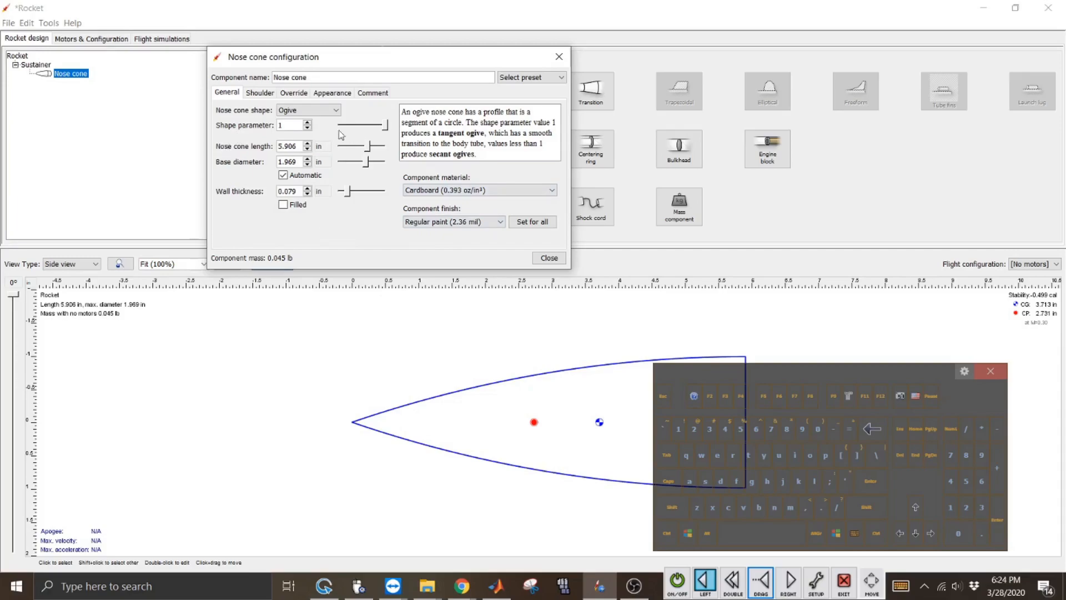
Set the nose cone's base diameter to 4 in and its length to 6 in
{"action": "left_click", "coordinate": [300, 161]}
{"action": "left_click", "coordinate": [667, 533]}
{"action": "left_click", "coordinate": [689, 482]}
{"action": "left_click", "coordinate": [725, 429]}
{"action": "left_click", "coordinate": [859, 480]}
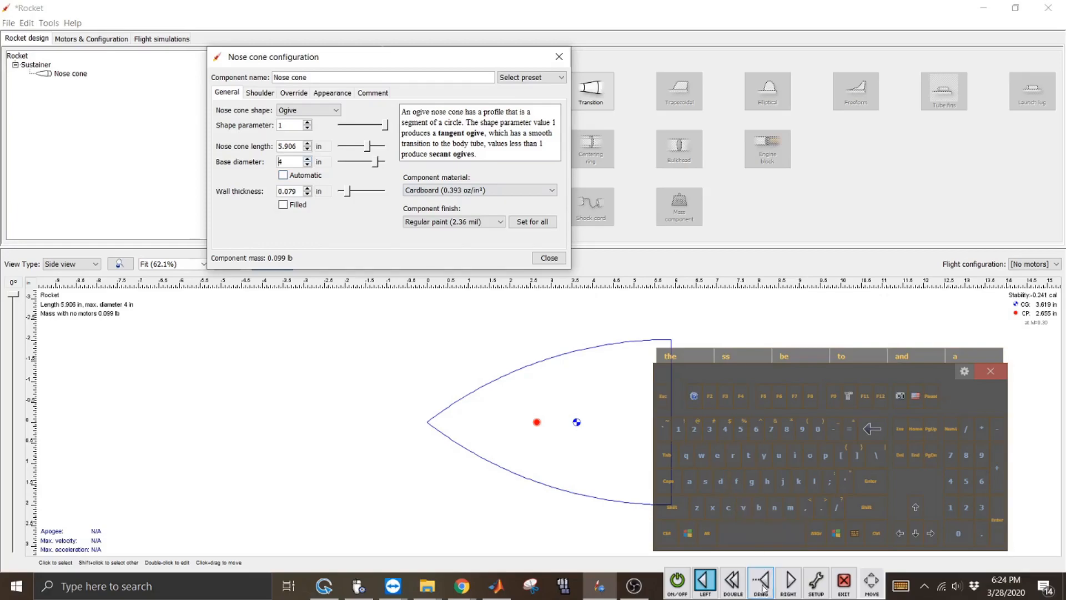
{"action": "double_click", "coordinate": [291, 146]}
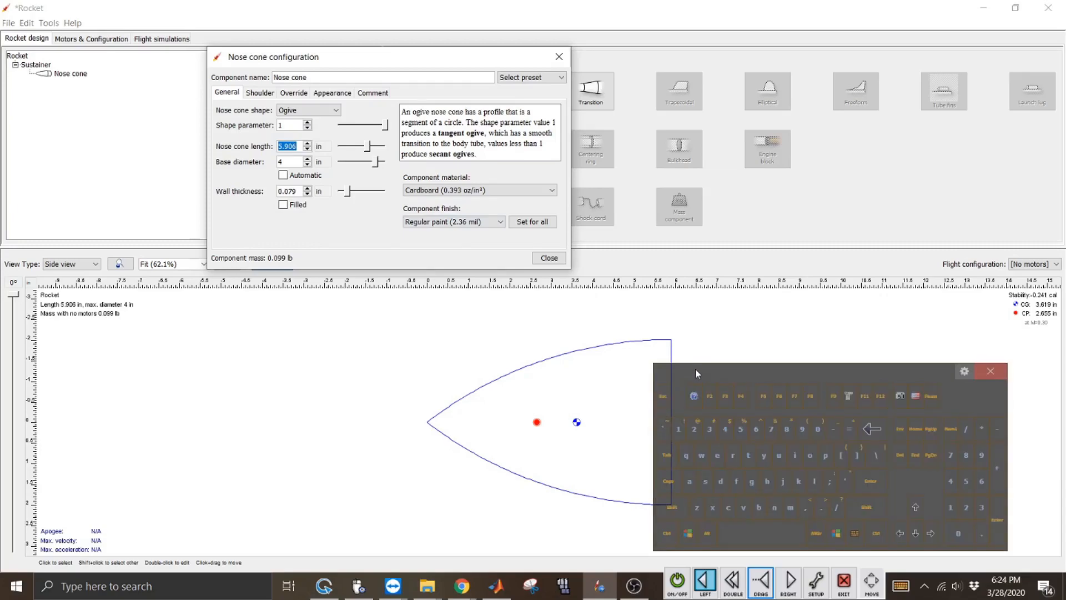
{"action": "left_click", "coordinate": [755, 436]}
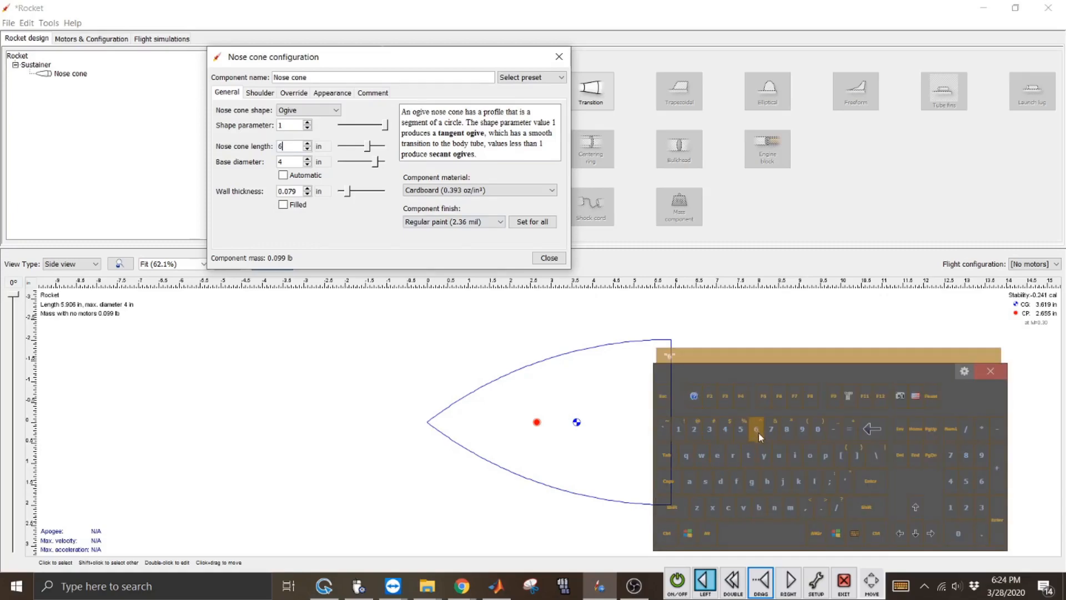
{"action": "left_click", "coordinate": [871, 479]}
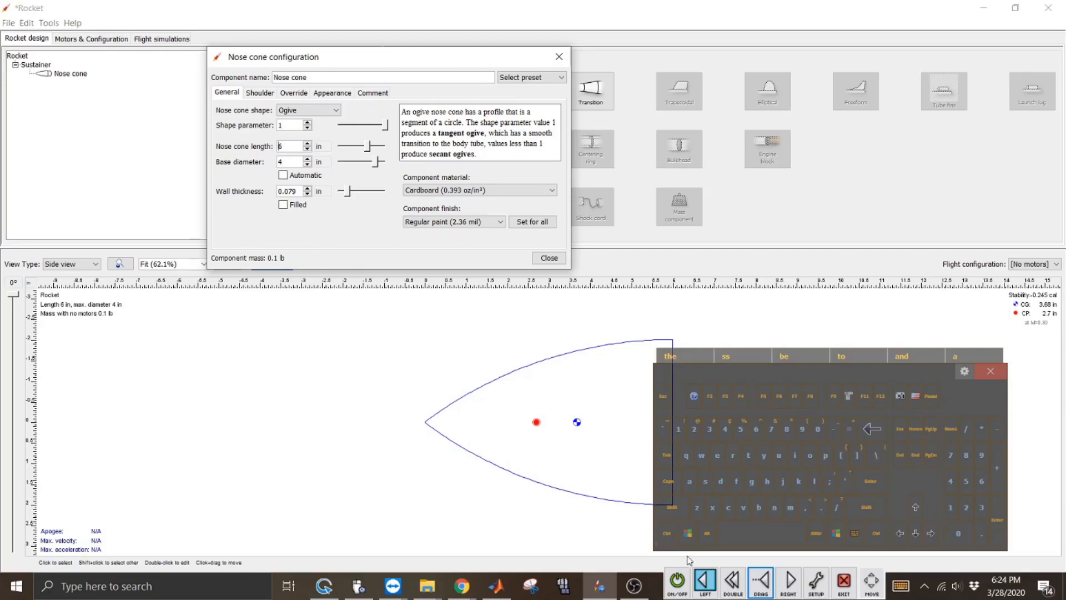
{"action": "left_click", "coordinate": [677, 580]}
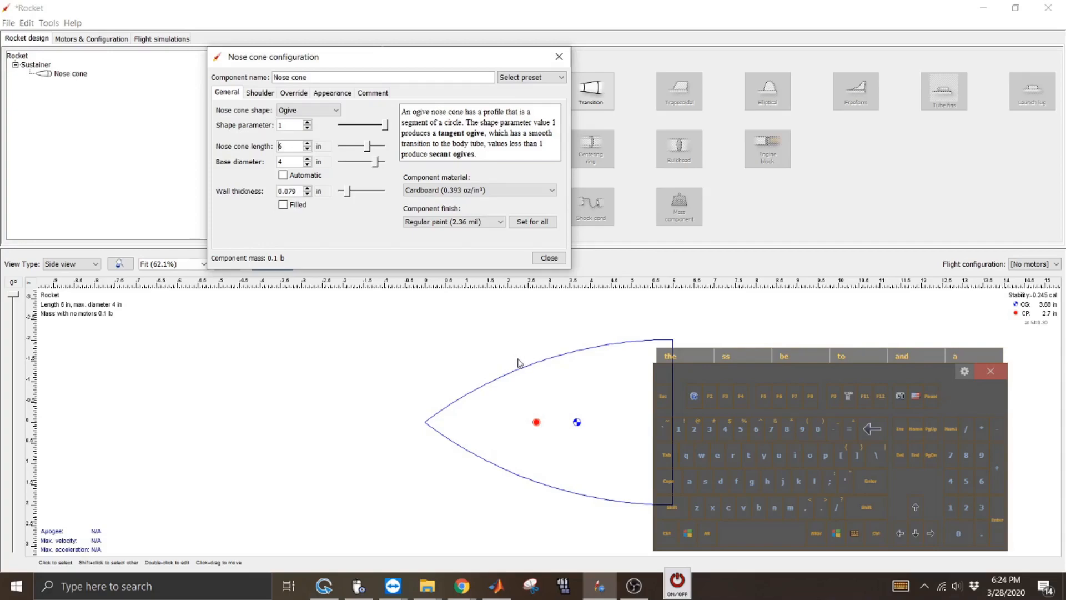
{"action": "left_click", "coordinate": [677, 580]}
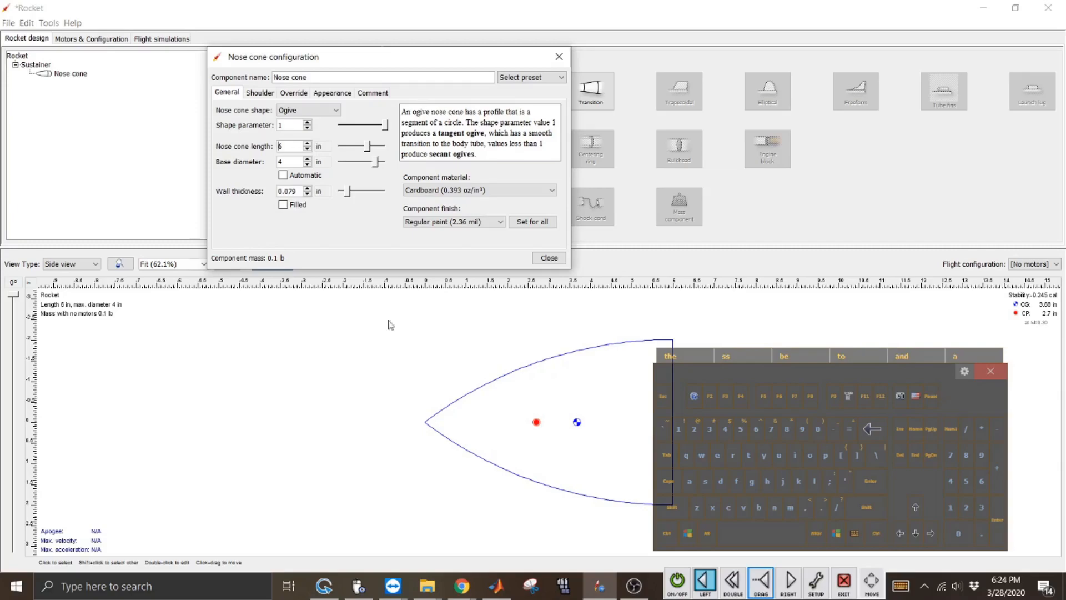
Try the Conical shape on the nose cone and switch it back to Ogive
{"action": "left_click", "coordinate": [336, 110]}
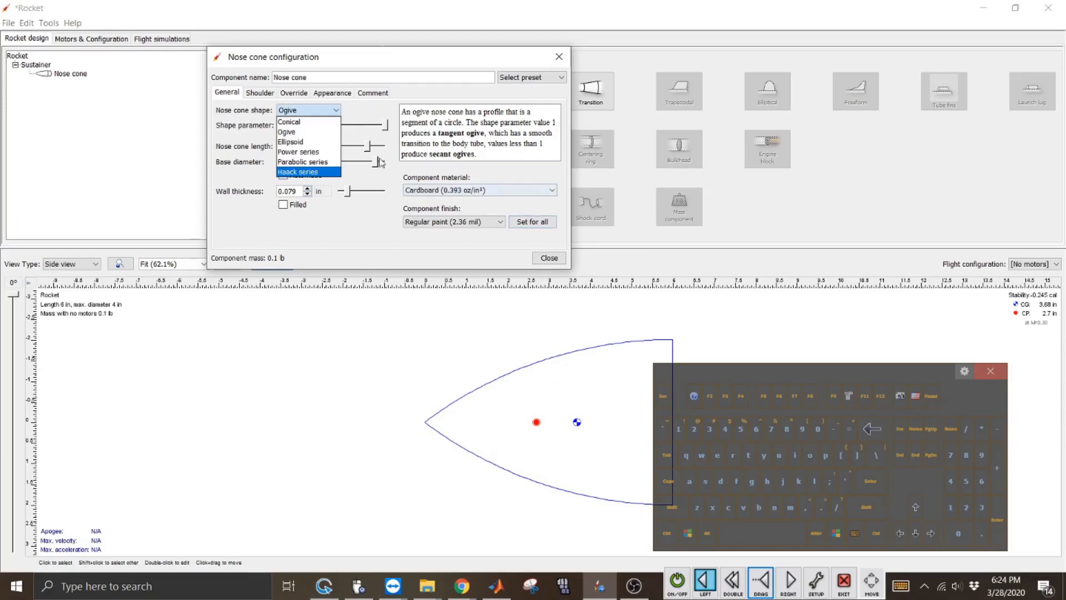
{"action": "left_click", "coordinate": [295, 122]}
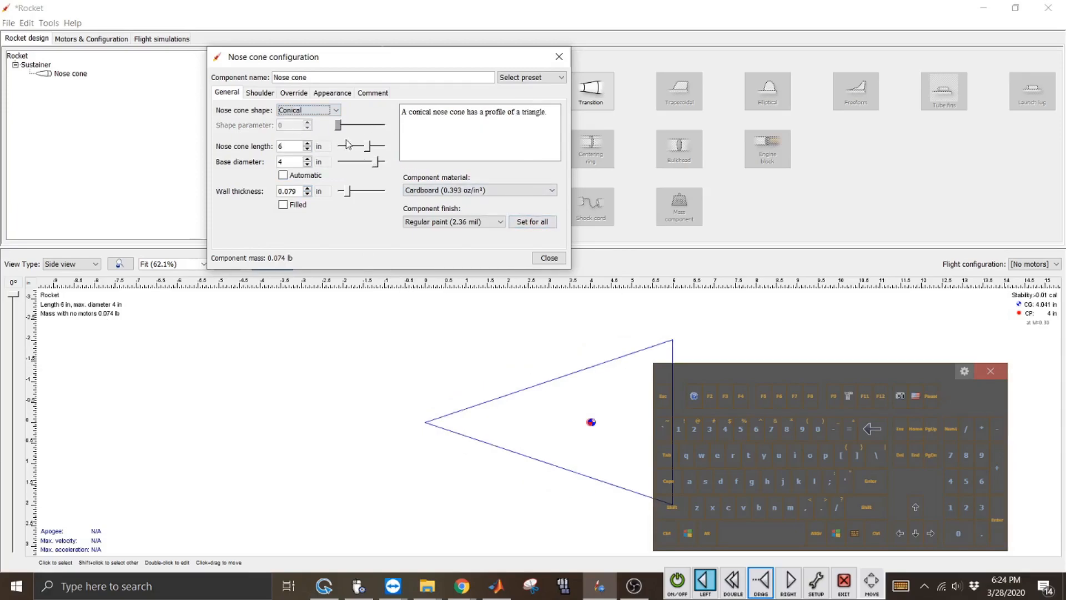
{"action": "left_click", "coordinate": [336, 111]}
{"action": "left_click", "coordinate": [309, 133]}
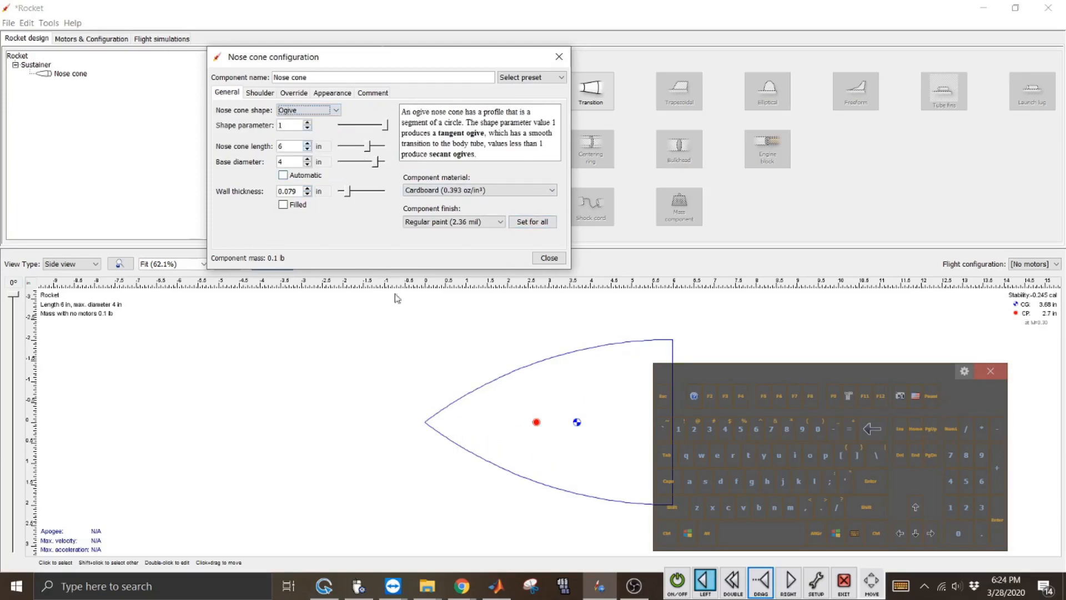
Set the nose cone shape to Ellipsoid and move the on-screen keyboard clear of the nose cone drawing
{"action": "left_click", "coordinate": [327, 110]}
{"action": "left_click", "coordinate": [295, 142]}
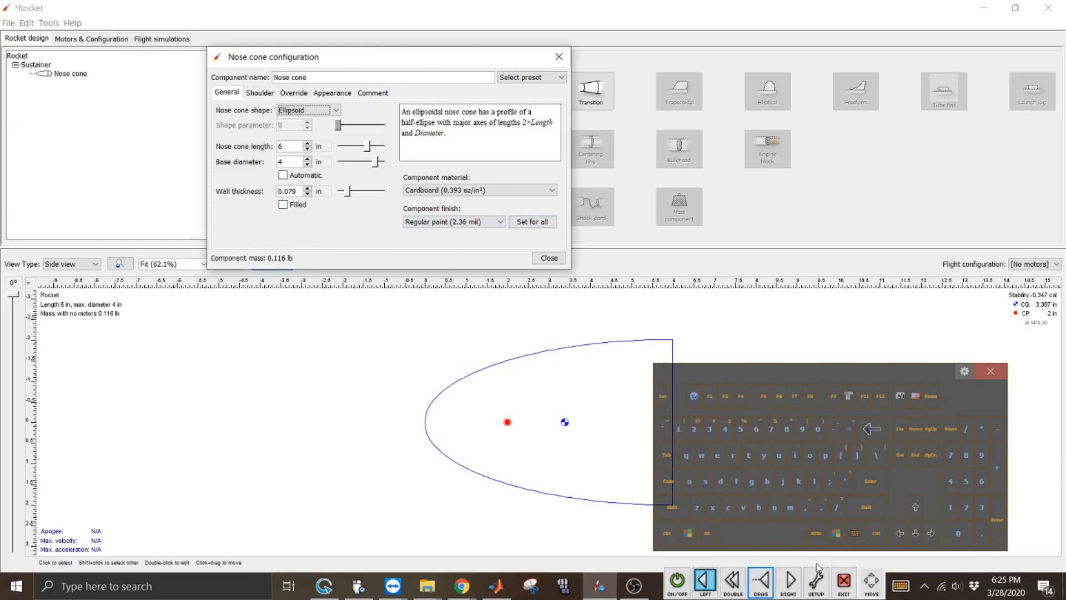
{"action": "left_click_drag", "start_coordinate": [973, 388], "coordinate": [352, 377]}
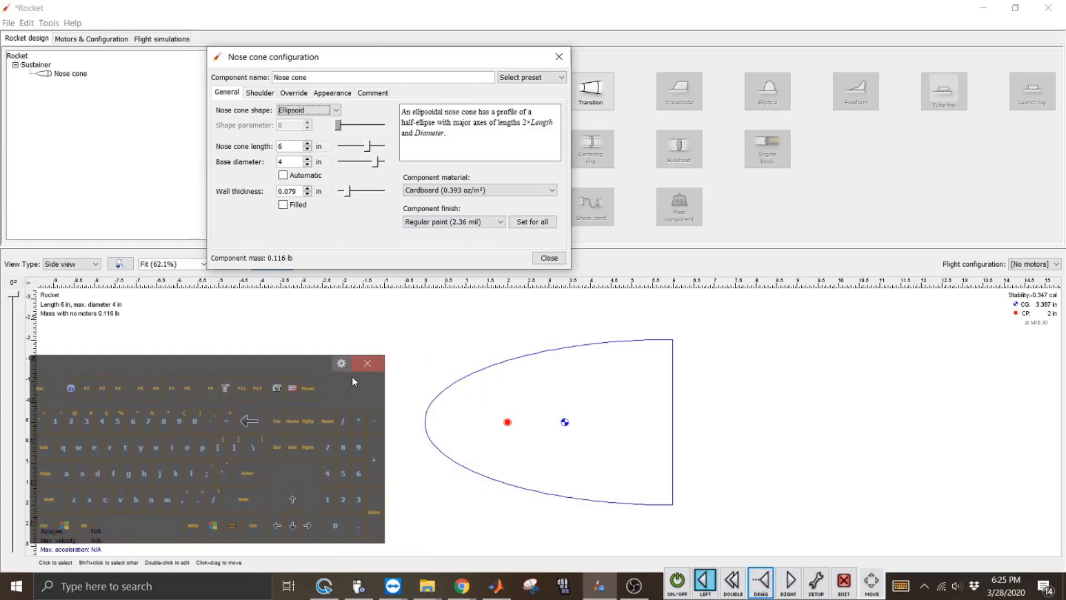
Give the nose cone a shoulder 4 in long and 3.9 in in diameter, and finish its configuration
{"action": "left_click", "coordinate": [267, 95]}
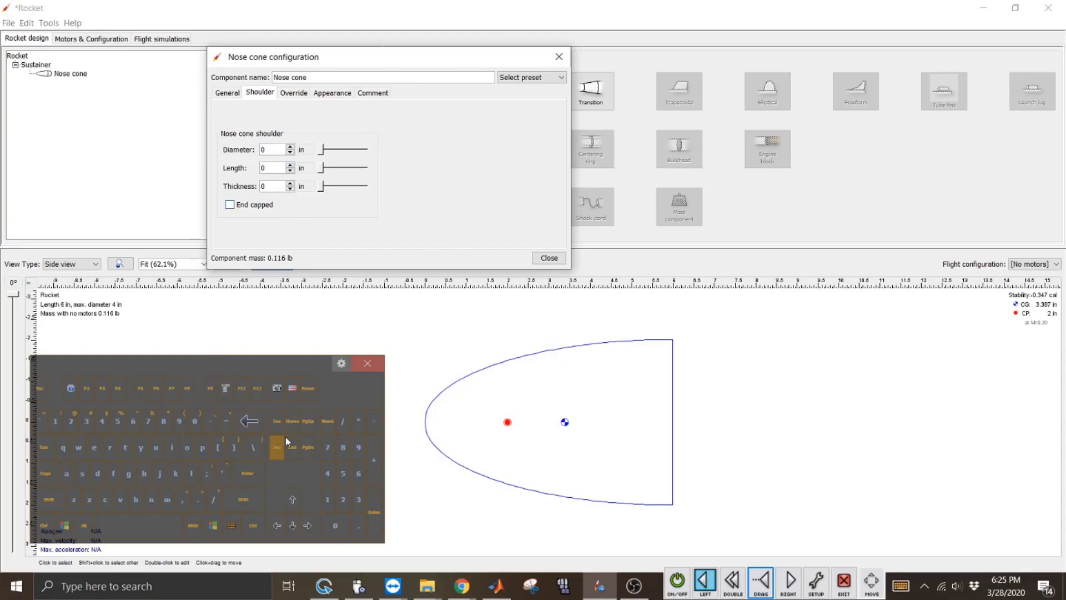
{"action": "left_click", "coordinate": [328, 473]}
{"action": "left_click", "coordinate": [241, 472]}
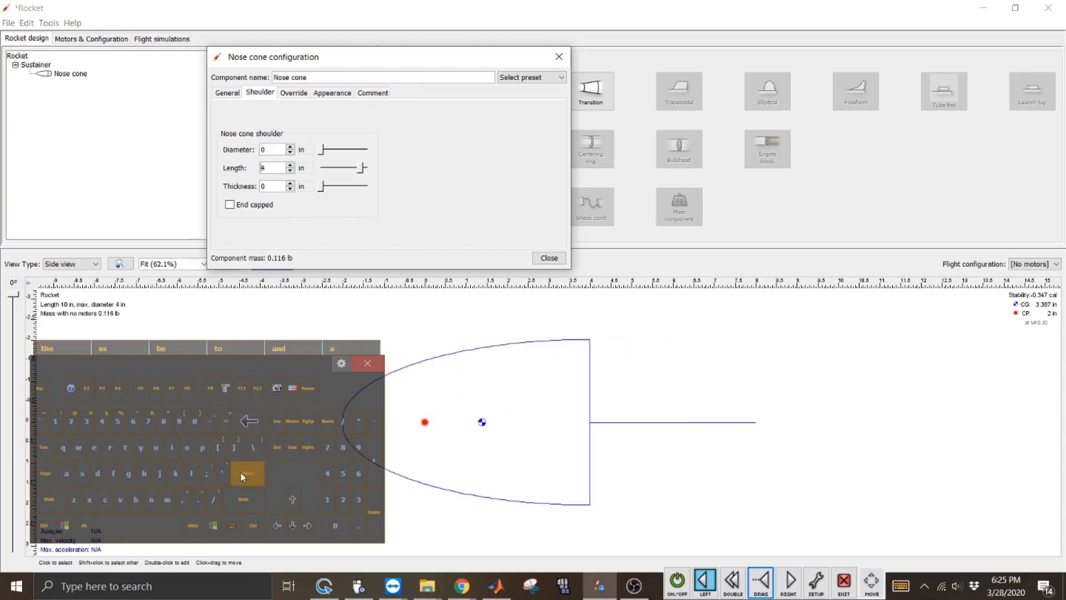
{"action": "left_click", "coordinate": [275, 149]}
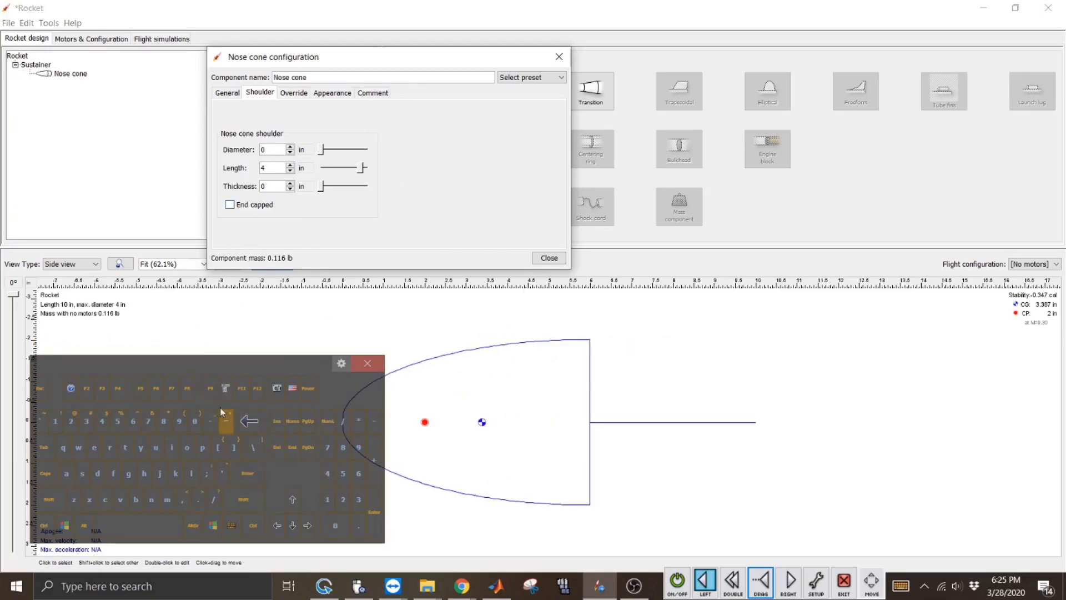
{"action": "left_click", "coordinate": [276, 445]}
{"action": "left_click", "coordinate": [358, 501]}
{"action": "left_click", "coordinate": [359, 525]}
{"action": "left_click", "coordinate": [358, 447]}
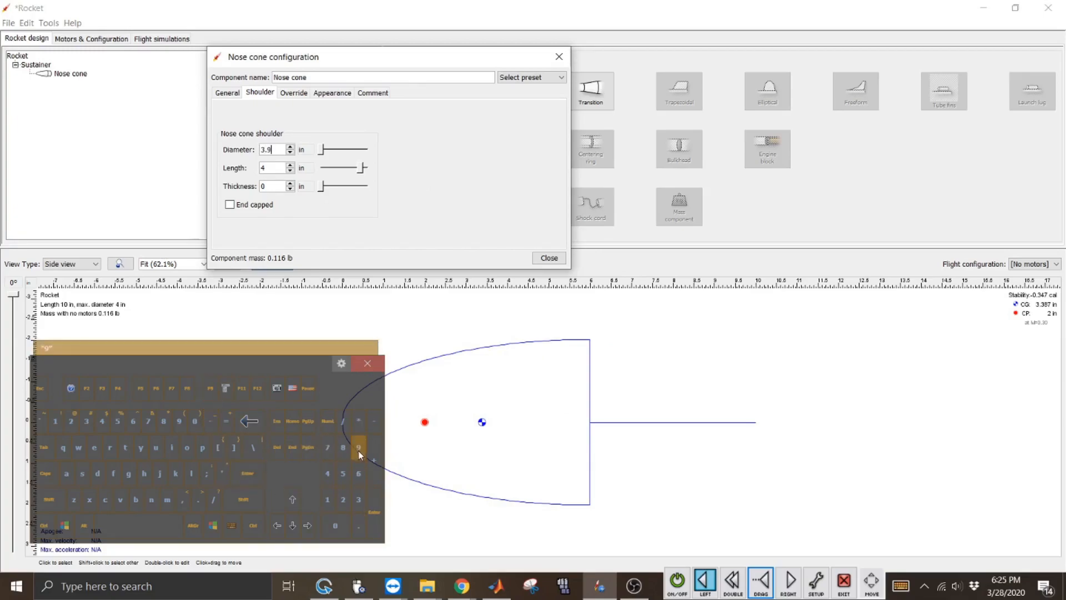
{"action": "left_click", "coordinate": [264, 477]}
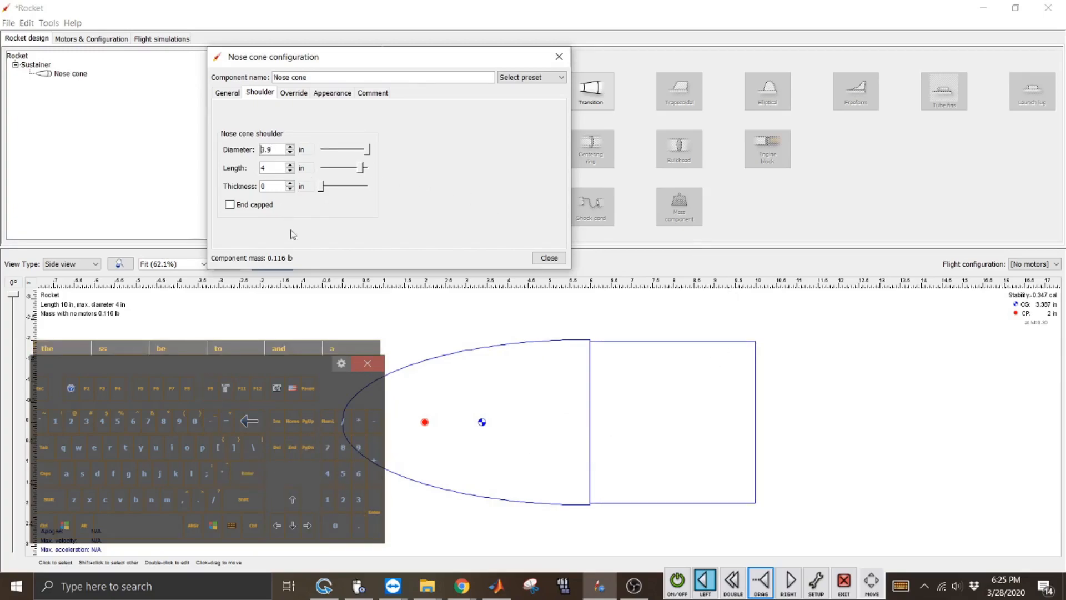
{"action": "left_click", "coordinate": [549, 258]}
Switch to the Apogee Components website in Chrome and dismiss the on-screen keyboard
{"action": "mouse_move", "coordinate": [461, 592]}
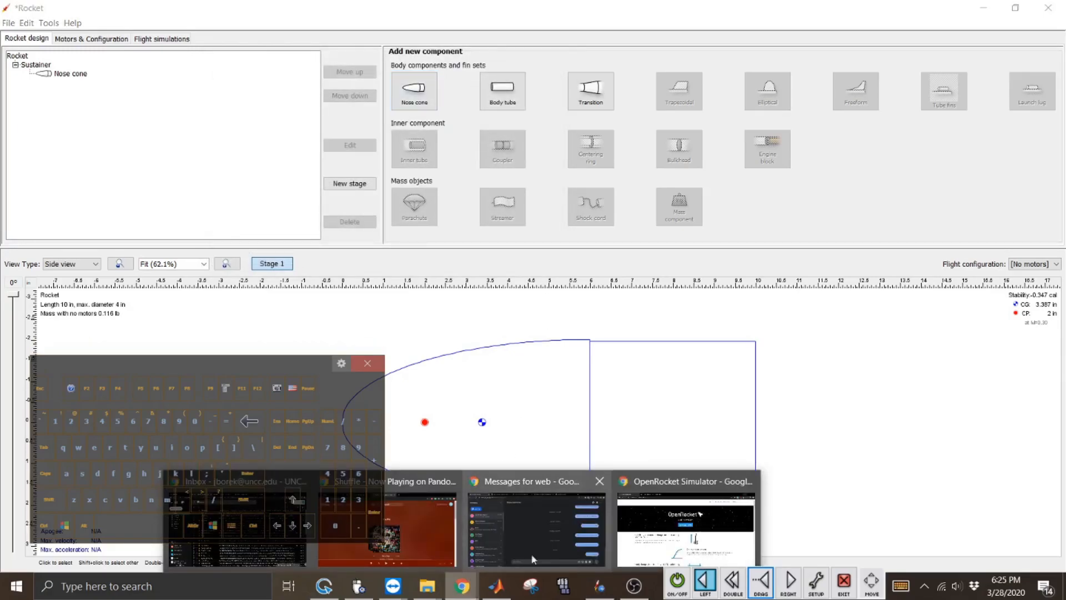
{"action": "left_click", "coordinate": [685, 533]}
{"action": "left_click", "coordinate": [241, 6]}
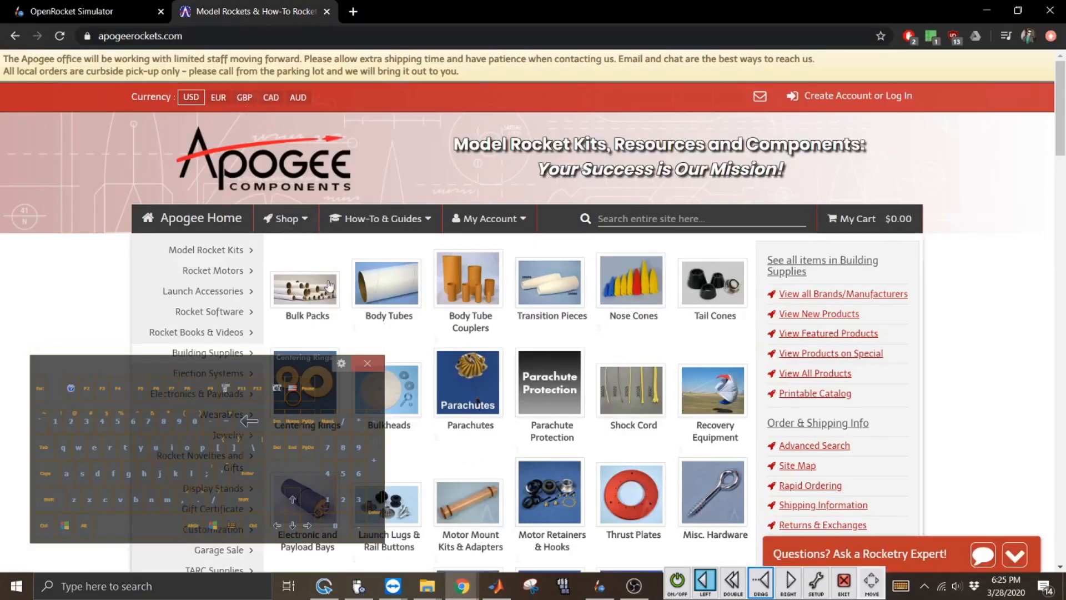
{"action": "left_click", "coordinate": [375, 362]}
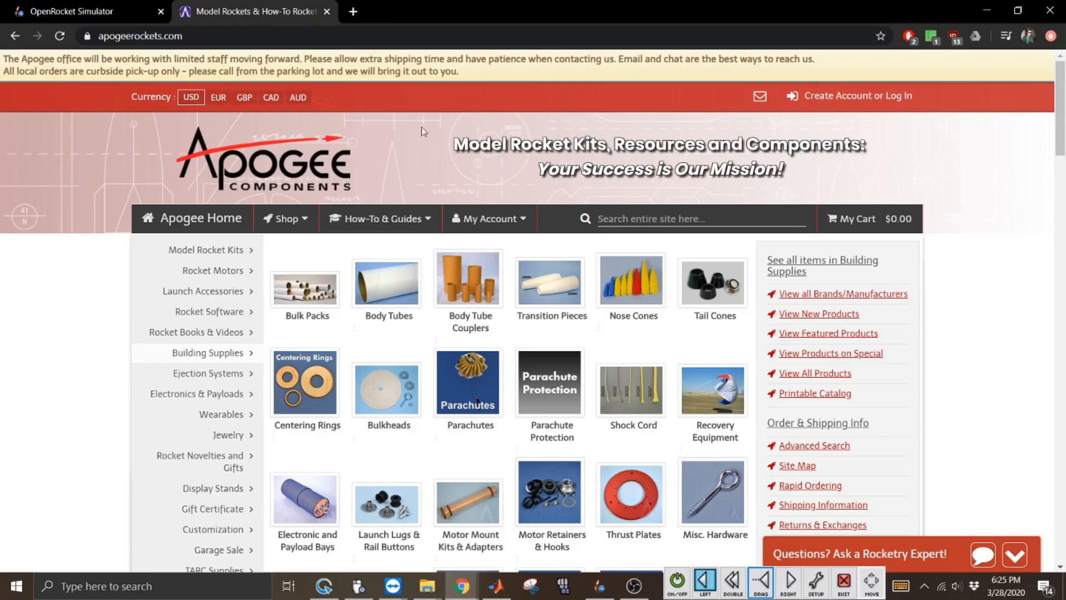
Open the 56mm to 98mm (4") Tubes category within the Apogee body tubes section
{"action": "left_click", "coordinate": [385, 294]}
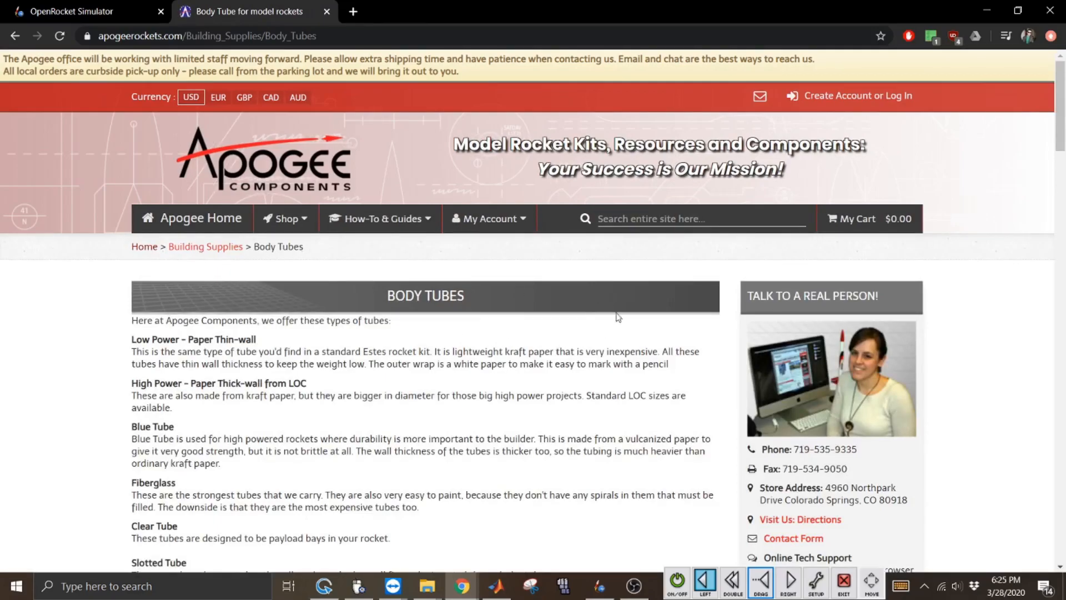
{"action": "scroll", "coordinate": [944, 408], "scroll_direction": "down", "scroll_amount": 7}
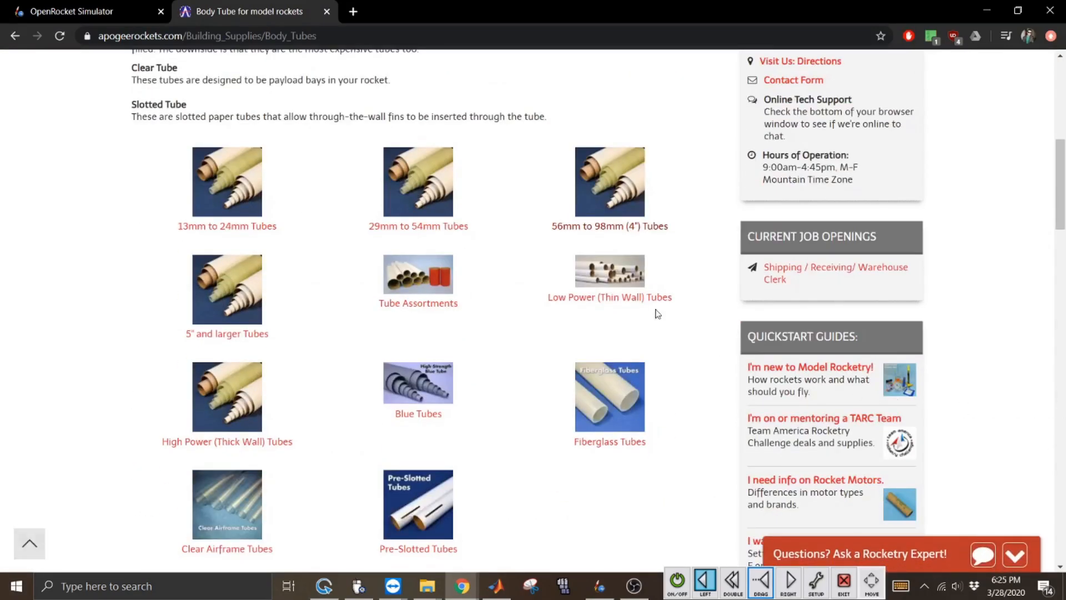
{"action": "left_click", "coordinate": [624, 229]}
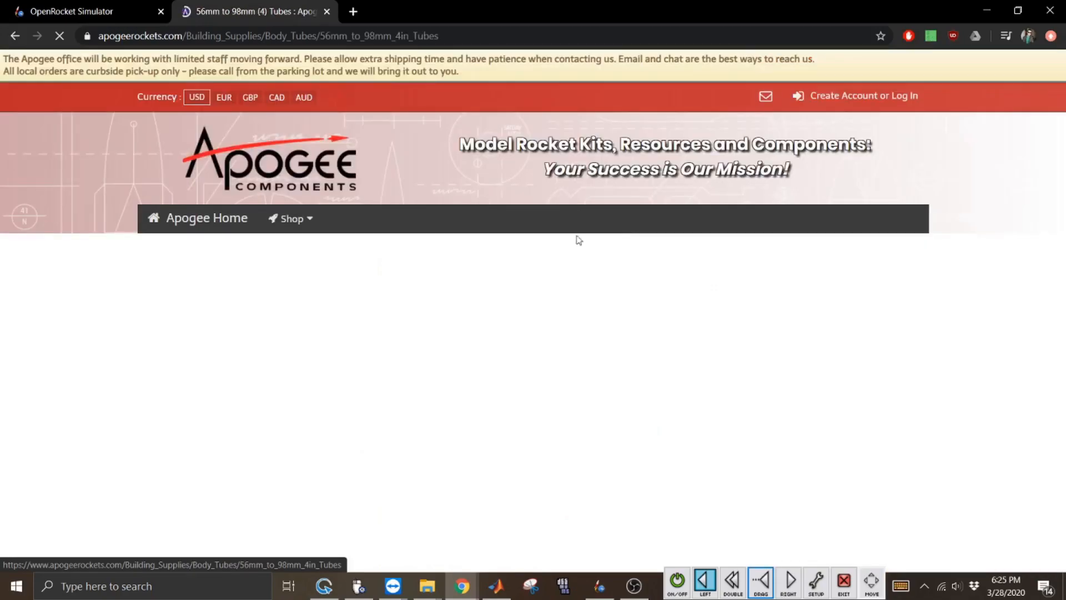
Look through the second and third pages of the 4 in tube listings and open the 3.9in (98mm) LOC Body Tube product page
{"action": "left_click", "coordinate": [502, 411]}
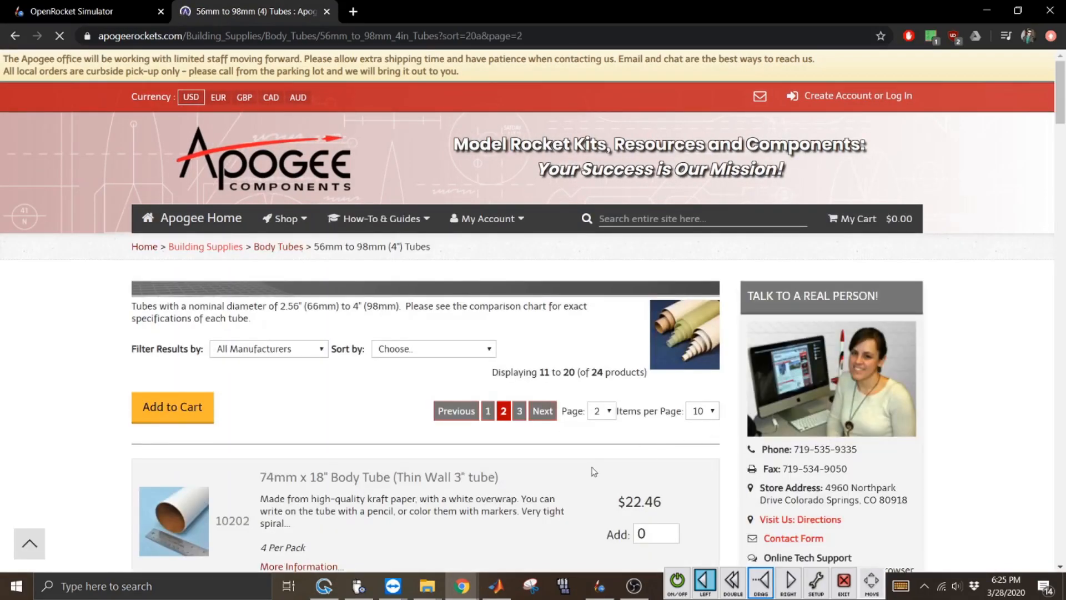
{"action": "scroll", "coordinate": [919, 474], "scroll_direction": "down", "scroll_amount": 8}
{"action": "scroll", "coordinate": [1064, 468], "scroll_direction": "down", "scroll_amount": 8}
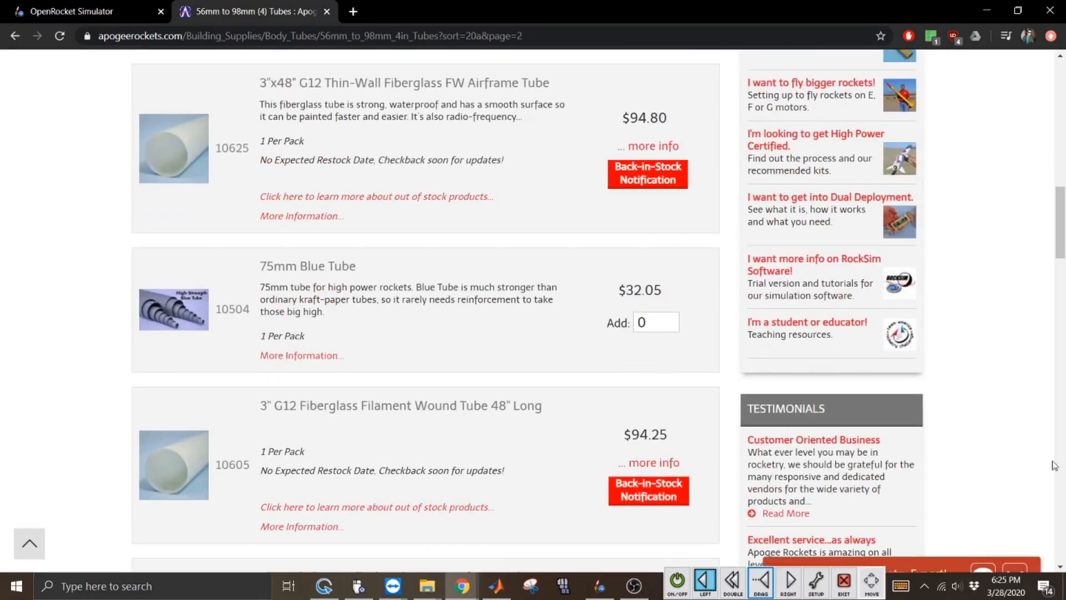
{"action": "scroll", "coordinate": [1065, 463], "scroll_direction": "down", "scroll_amount": 7}
{"action": "scroll", "coordinate": [1064, 463], "scroll_direction": "down", "scroll_amount": 4}
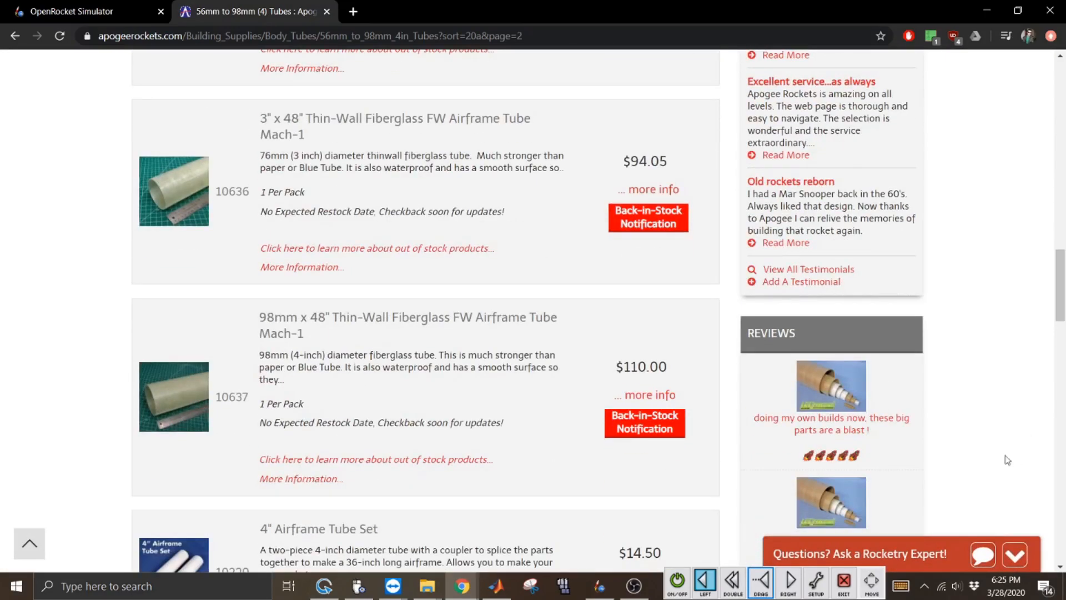
{"action": "scroll", "coordinate": [1061, 439], "scroll_direction": "down", "scroll_amount": 8}
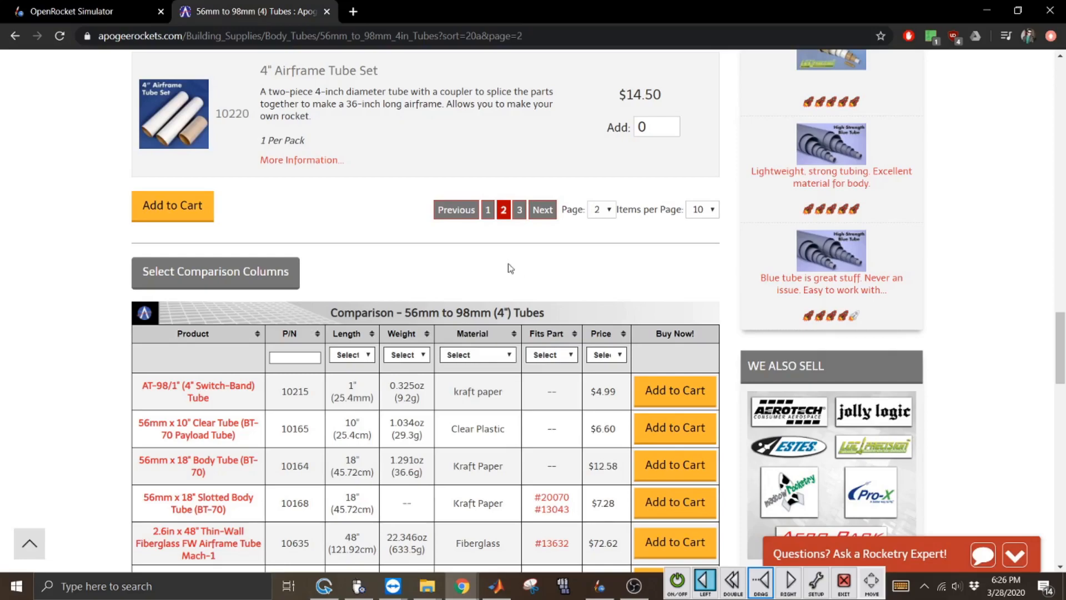
{"action": "left_click", "coordinate": [519, 210]}
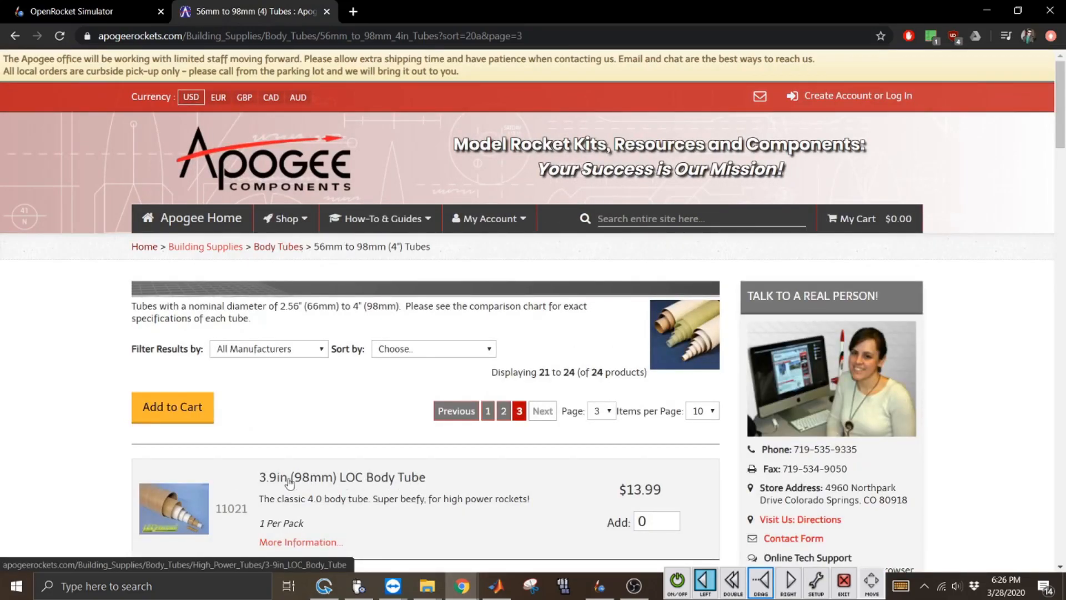
{"action": "left_click", "coordinate": [361, 482]}
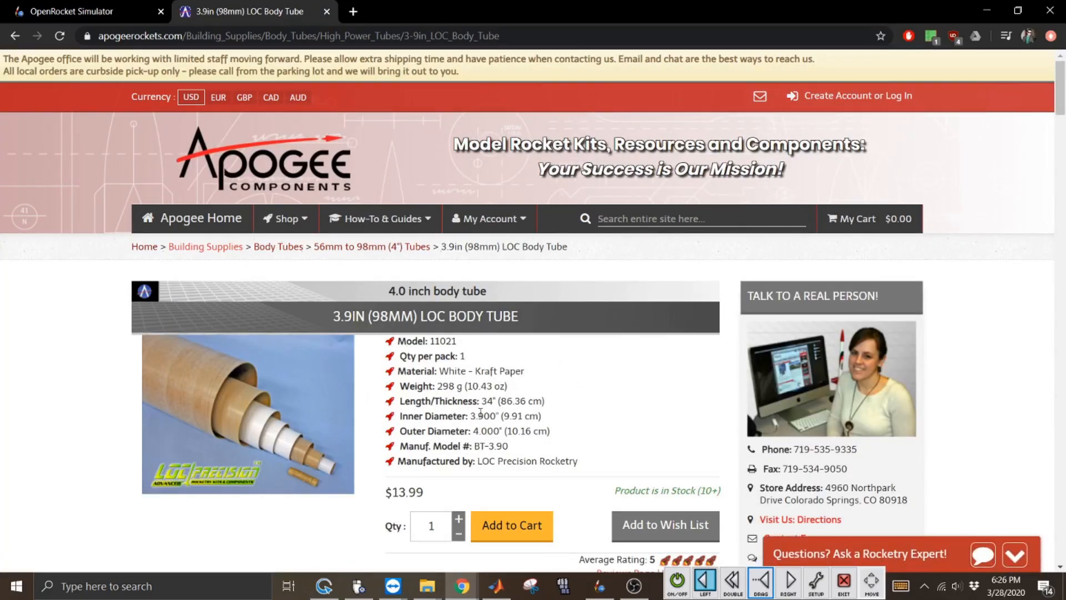
Return to OpenRocket, bring up the on-screen keyboard, and add a body tube after the nose cone
{"action": "left_click", "coordinate": [987, 10]}
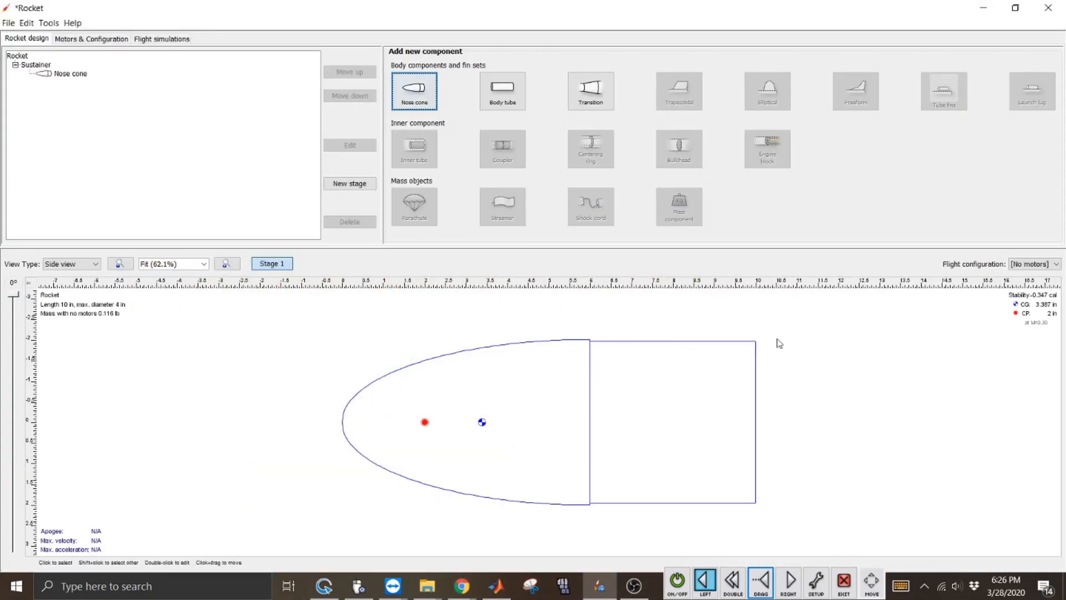
{"action": "left_click", "coordinate": [900, 585]}
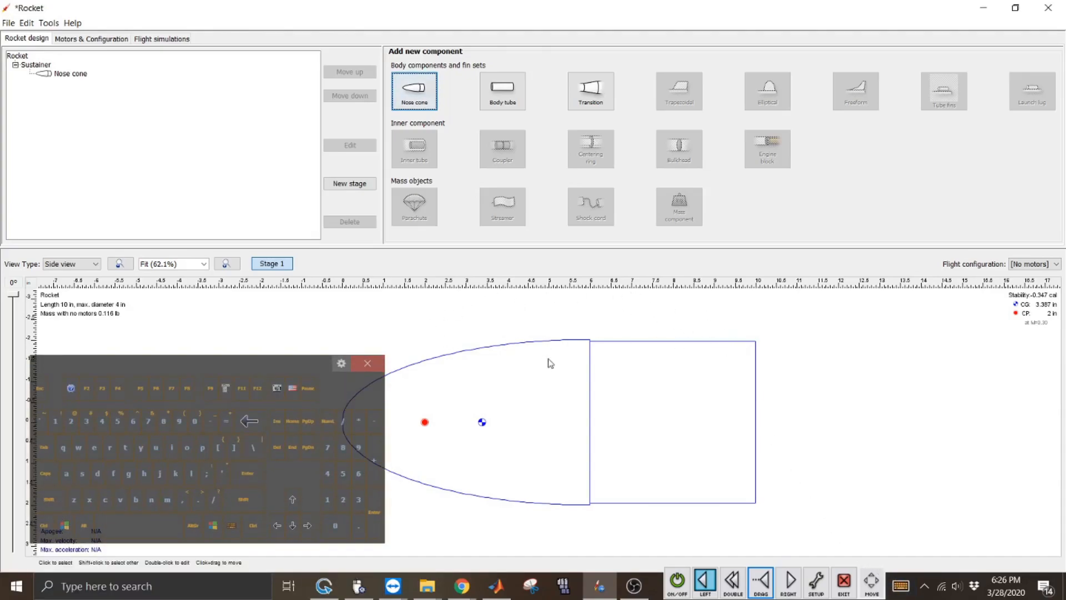
{"action": "left_click", "coordinate": [703, 361]}
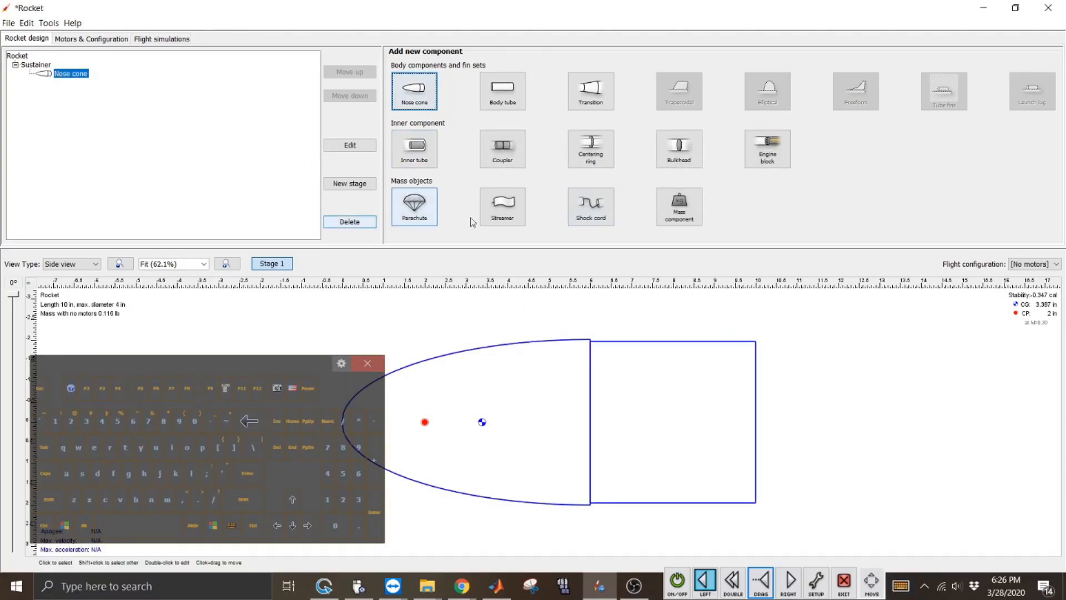
{"action": "left_click", "coordinate": [502, 90]}
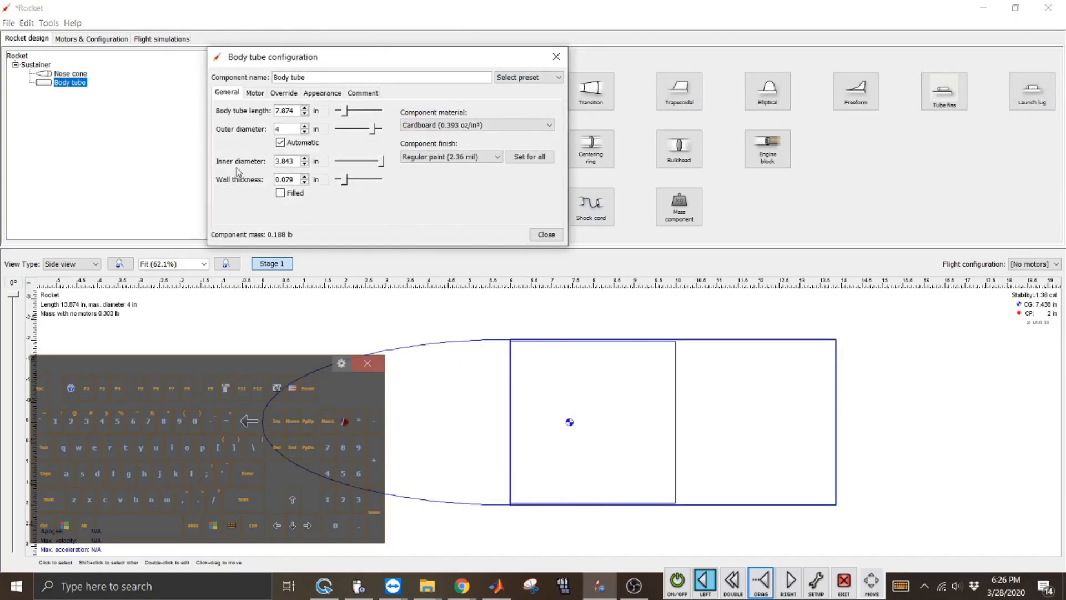
Set the body tube's inner diameter to 3.9 in and its length to 37 in
{"action": "left_click_drag", "start_coordinate": [296, 161], "coordinate": [282, 161]}
{"action": "left_click", "coordinate": [289, 163]}
{"action": "left_click", "coordinate": [255, 420]}
{"action": "left_click", "coordinate": [180, 420]}
{"action": "left_click", "coordinate": [247, 473]}
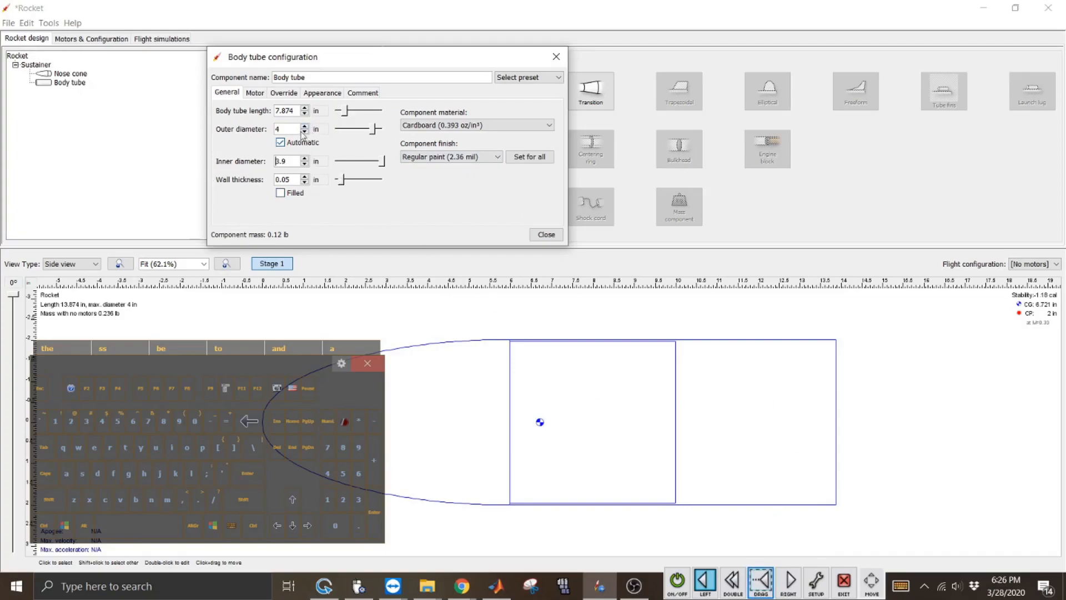
{"action": "double_click", "coordinate": [296, 112]}
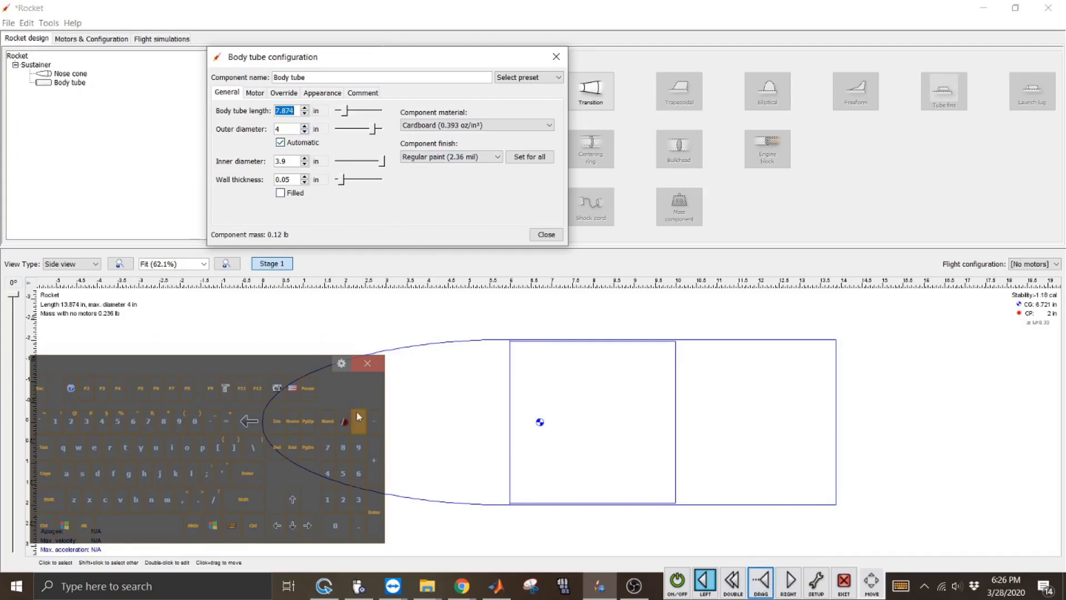
{"action": "left_click", "coordinate": [360, 497]}
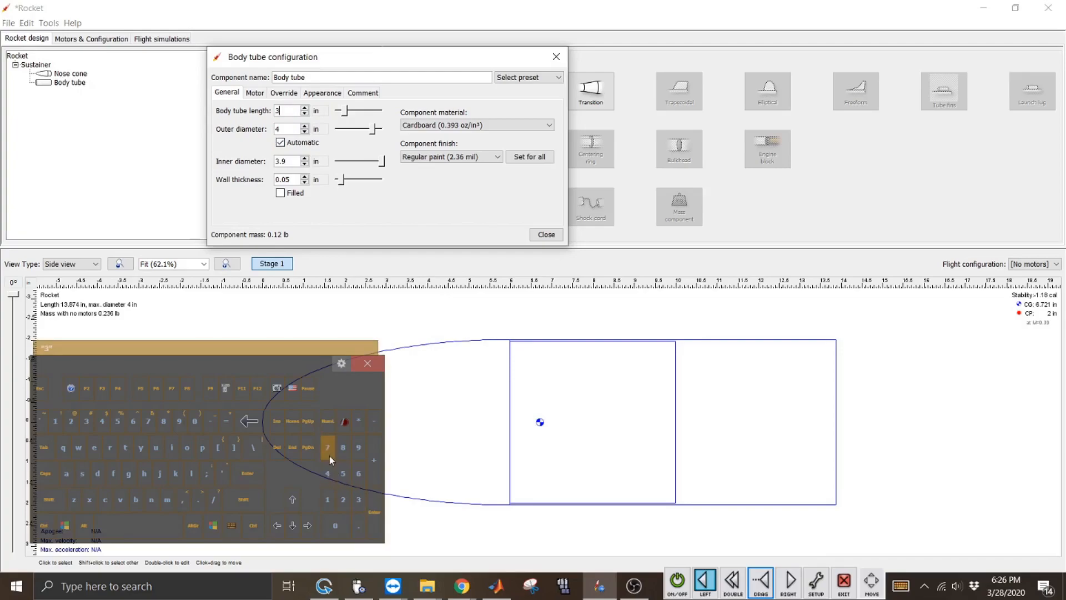
{"action": "left_click", "coordinate": [248, 472]}
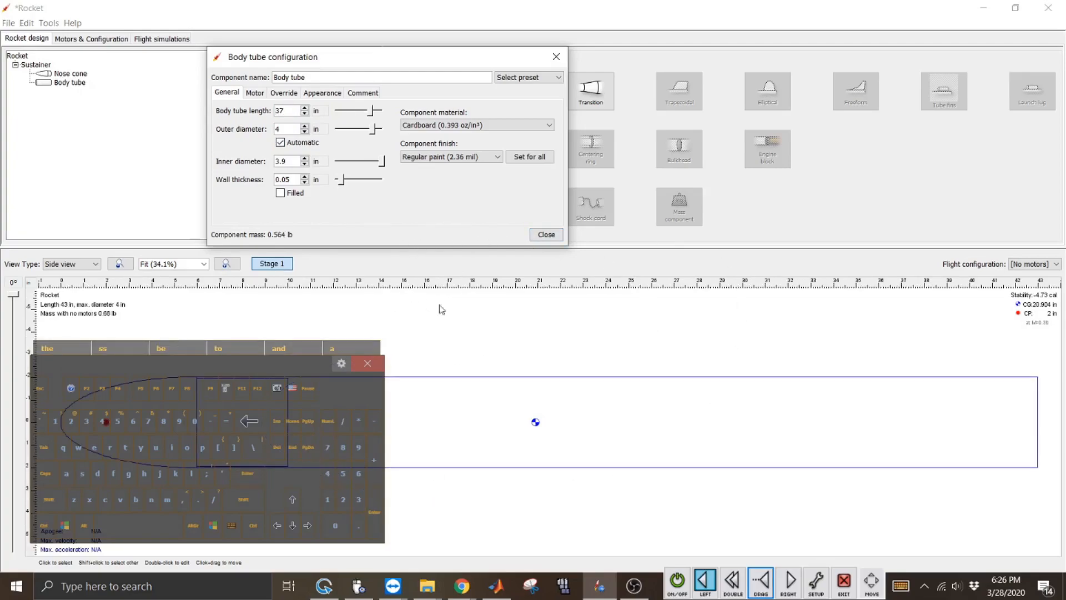
{"action": "left_click", "coordinate": [677, 581]}
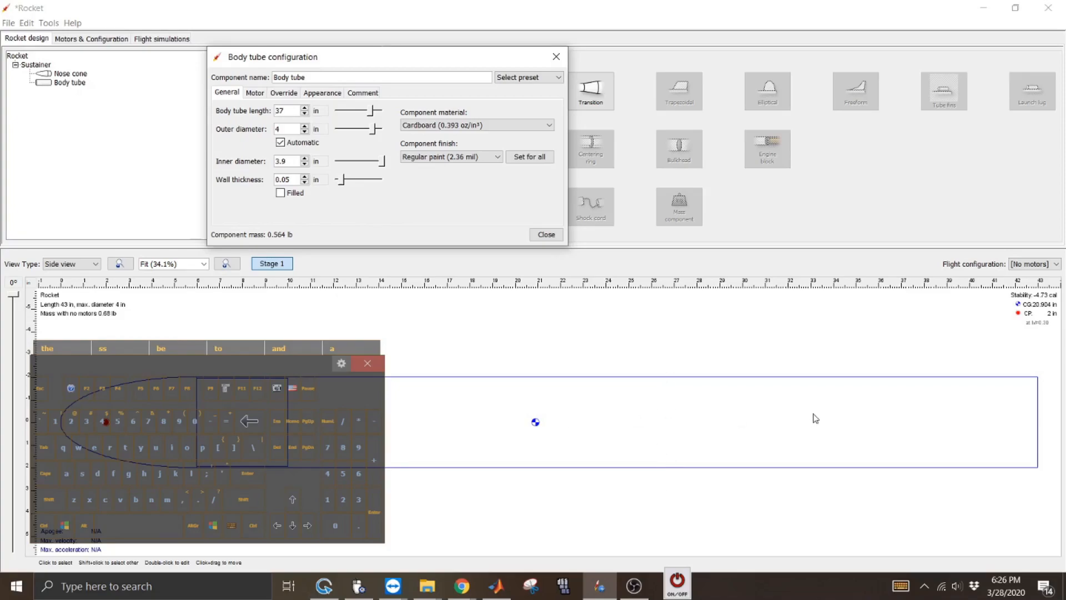
{"action": "left_click", "coordinate": [677, 581]}
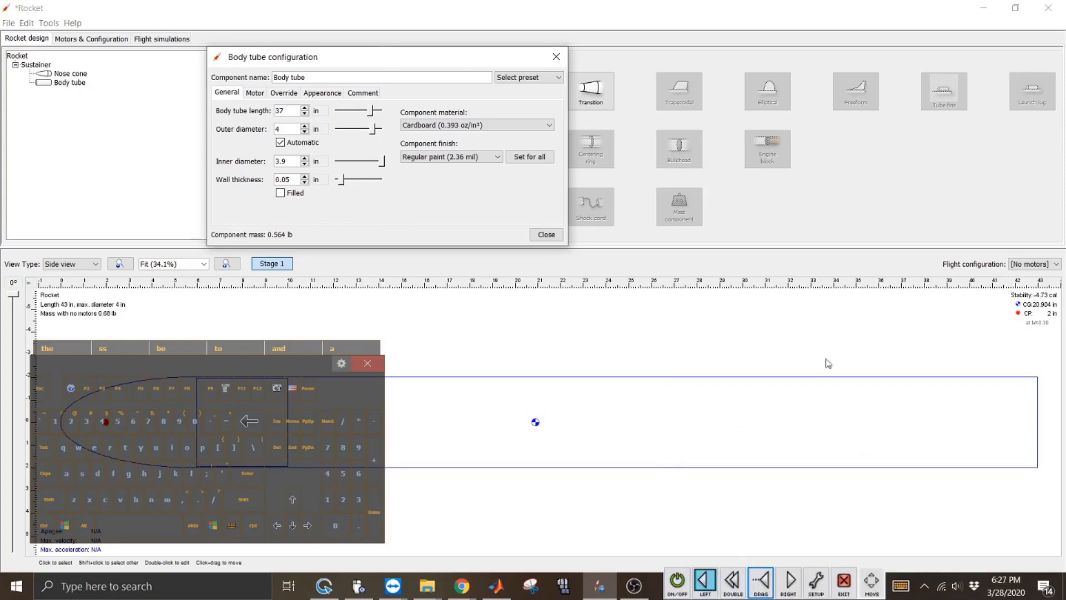
{"action": "left_click", "coordinate": [678, 580]}
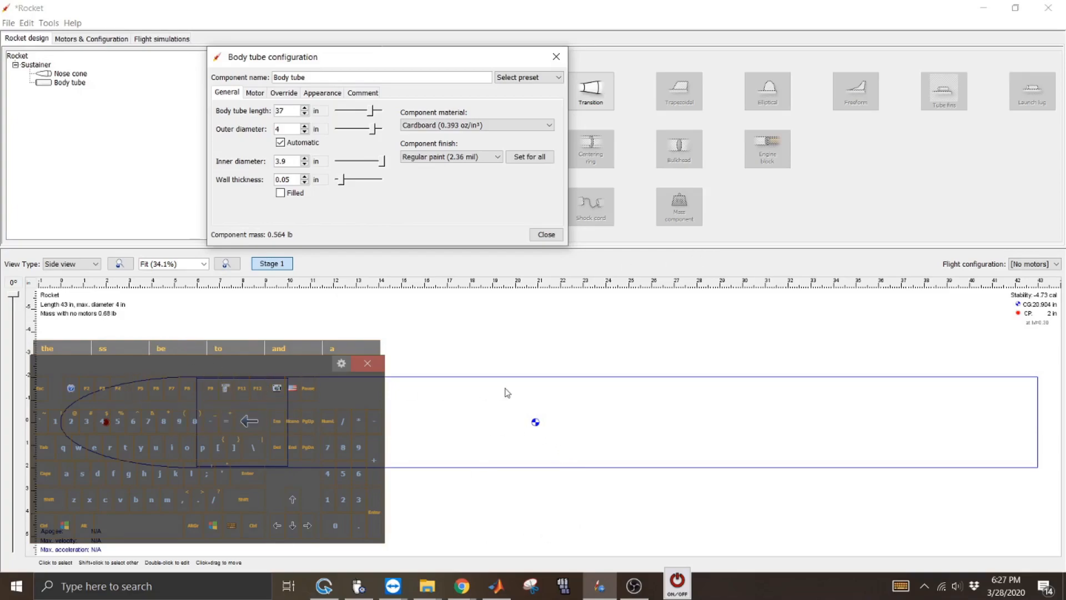
{"action": "left_click", "coordinate": [677, 583]}
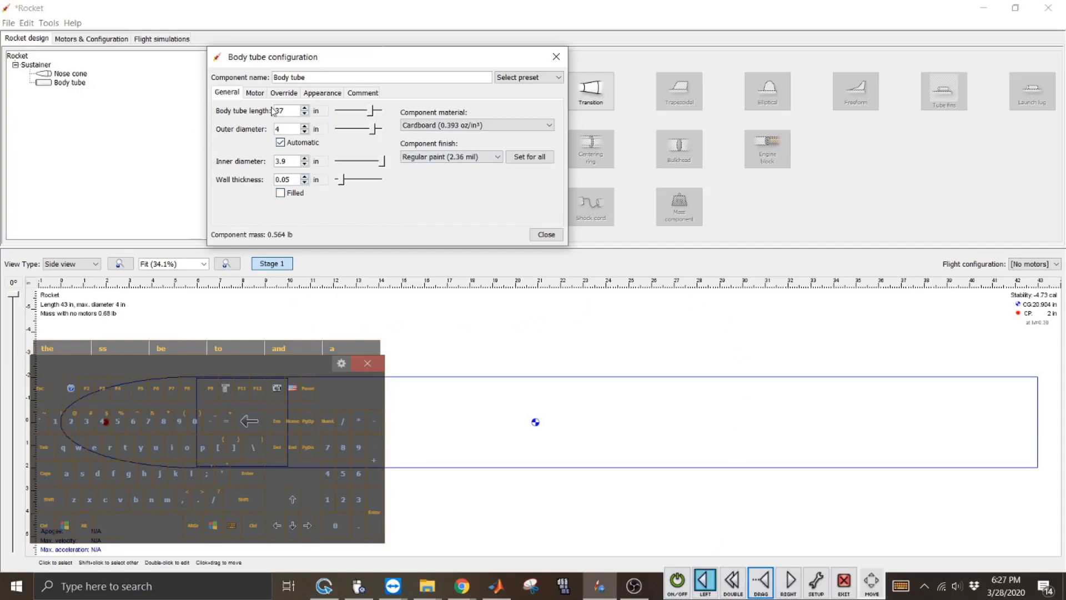
Finish the body tube configuration and close its dialog
{"action": "left_click", "coordinate": [547, 234]}
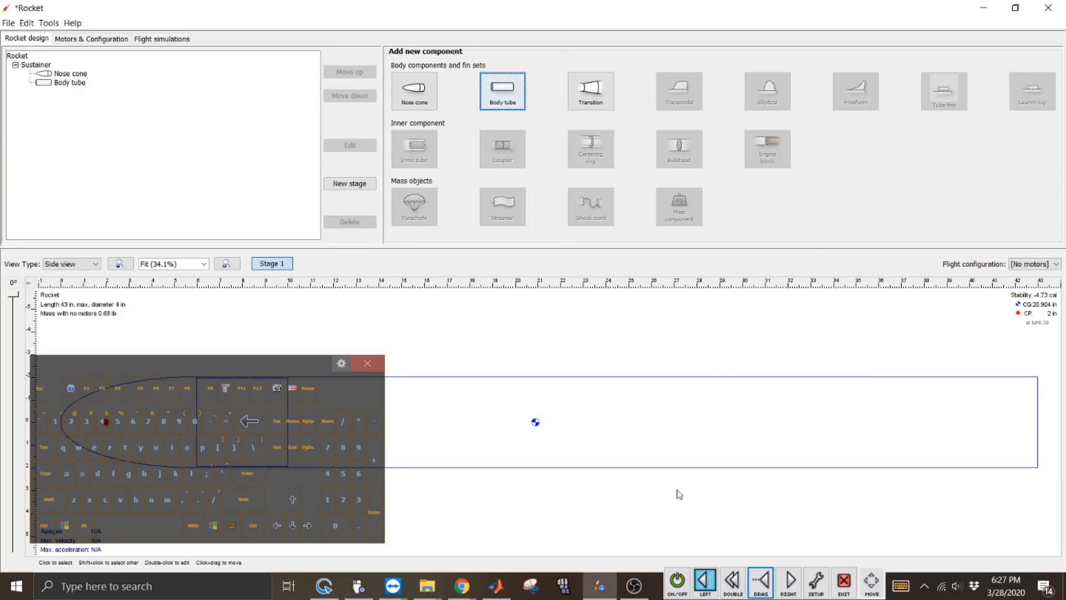
{"action": "left_click", "coordinate": [677, 580]}
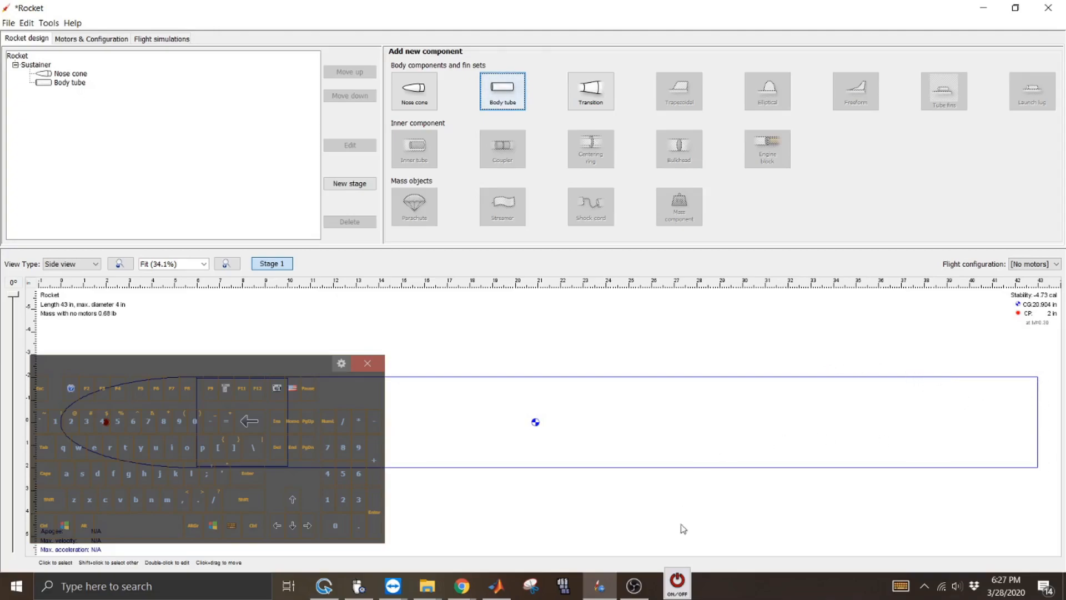
{"action": "left_click", "coordinate": [677, 581]}
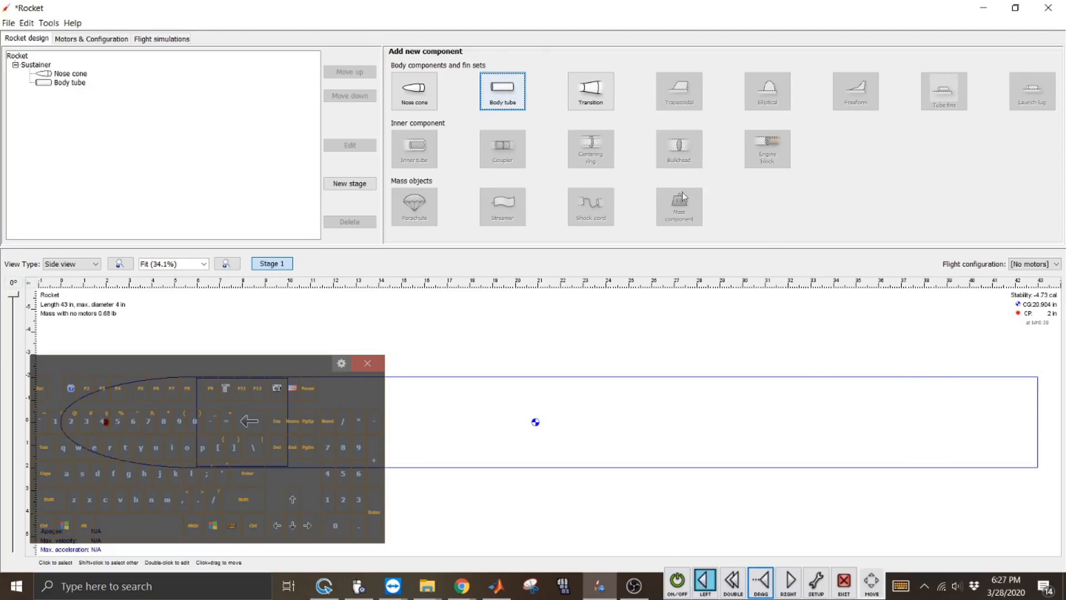
Add a transition behind the body tube and set its shape to Ogive
{"action": "left_click", "coordinate": [749, 421]}
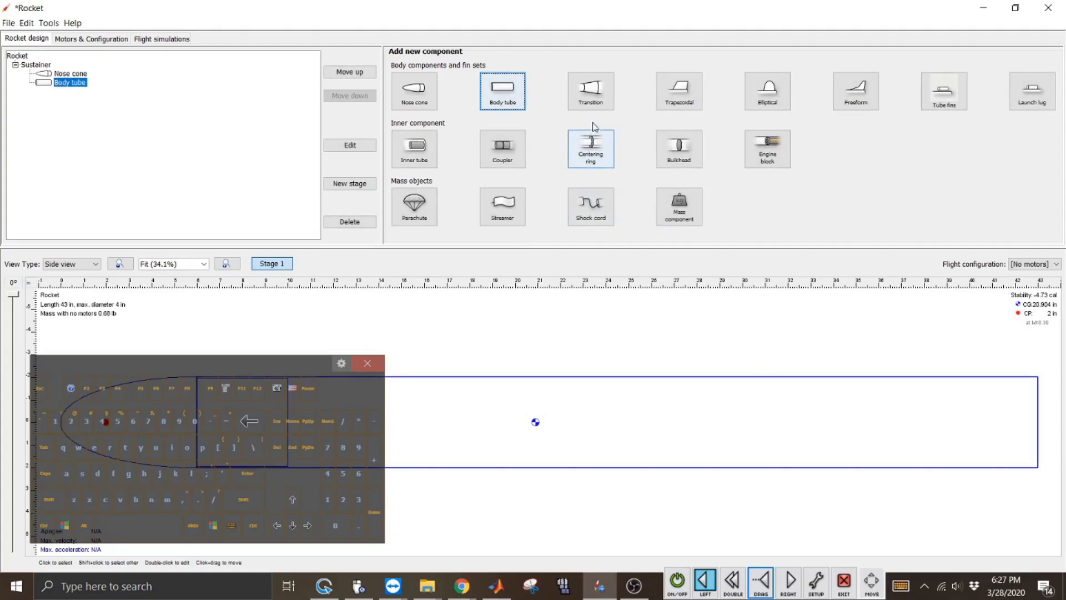
{"action": "left_click", "coordinate": [582, 107]}
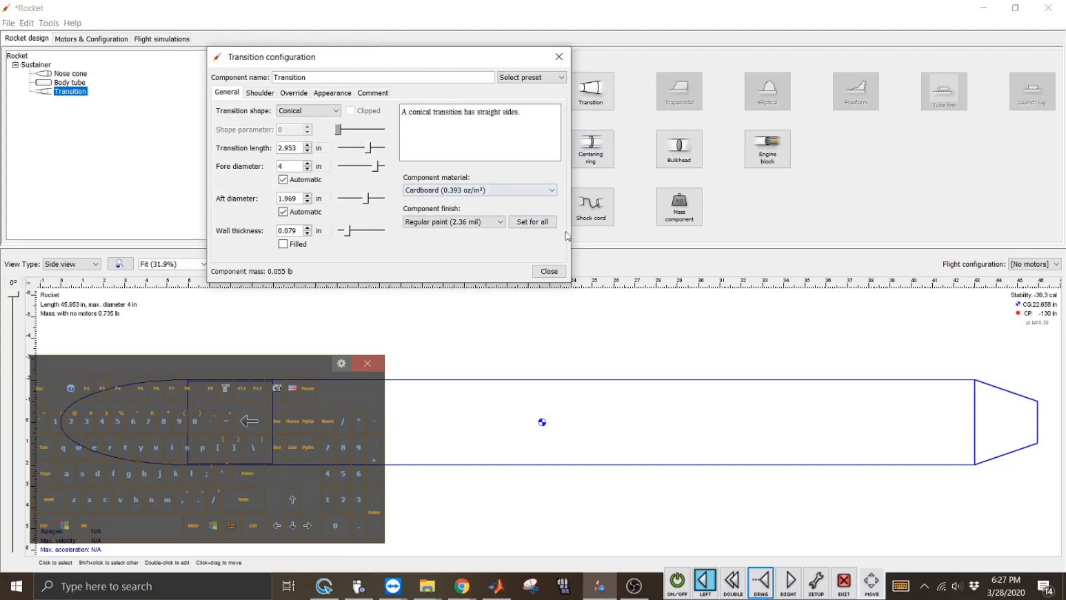
{"action": "left_click", "coordinate": [336, 114]}
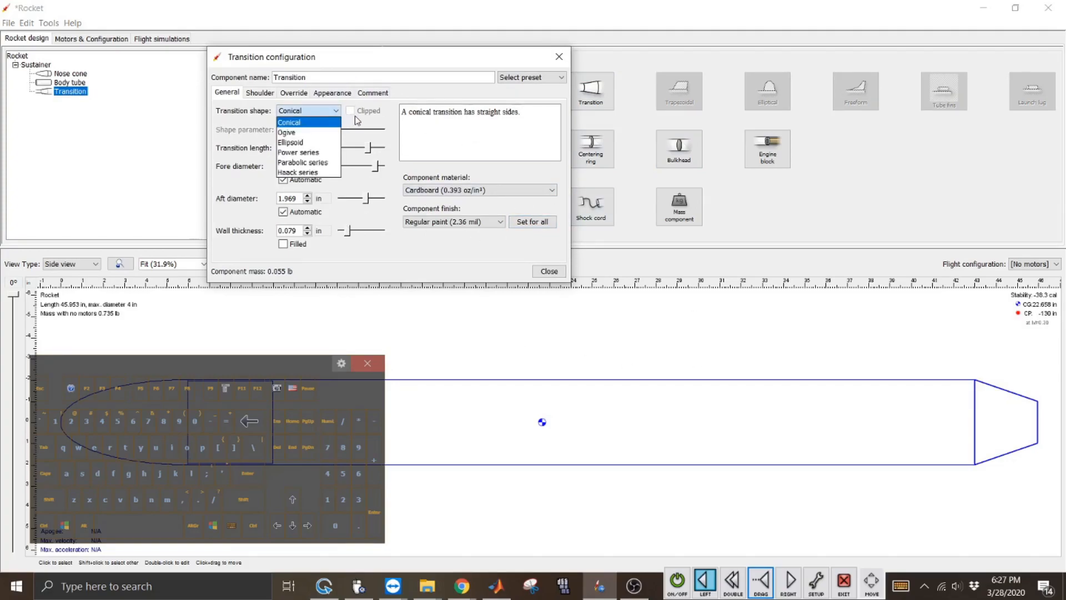
{"action": "left_click", "coordinate": [302, 133]}
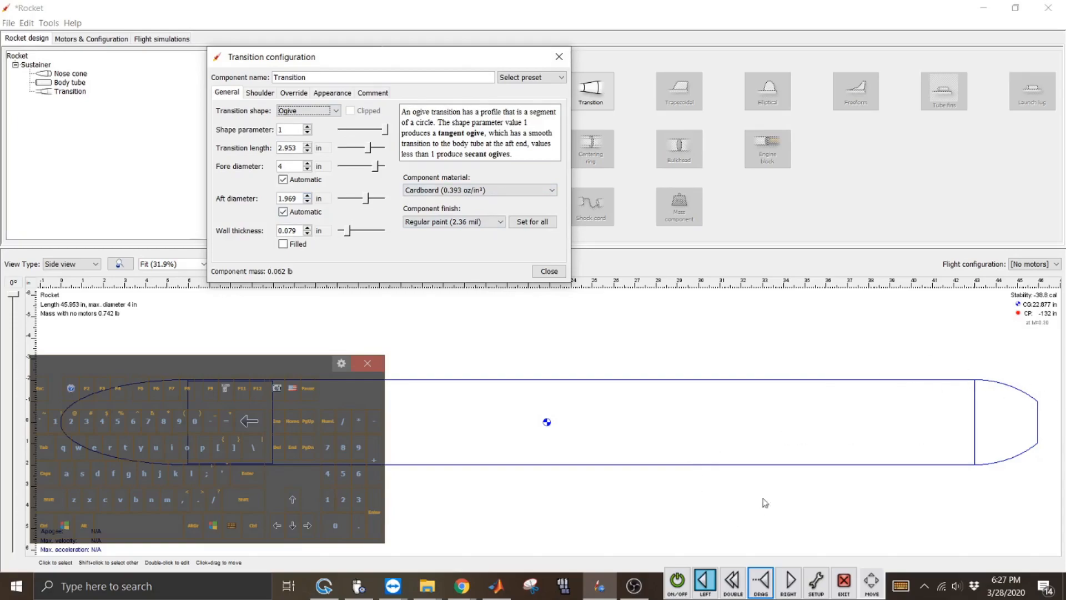
Give the transition a length of 1 in and an aft diameter of 3 in, and finish its configuration
{"action": "left_click", "coordinate": [760, 578]}
{"action": "left_click_drag", "start_coordinate": [299, 148], "coordinate": [278, 148]}
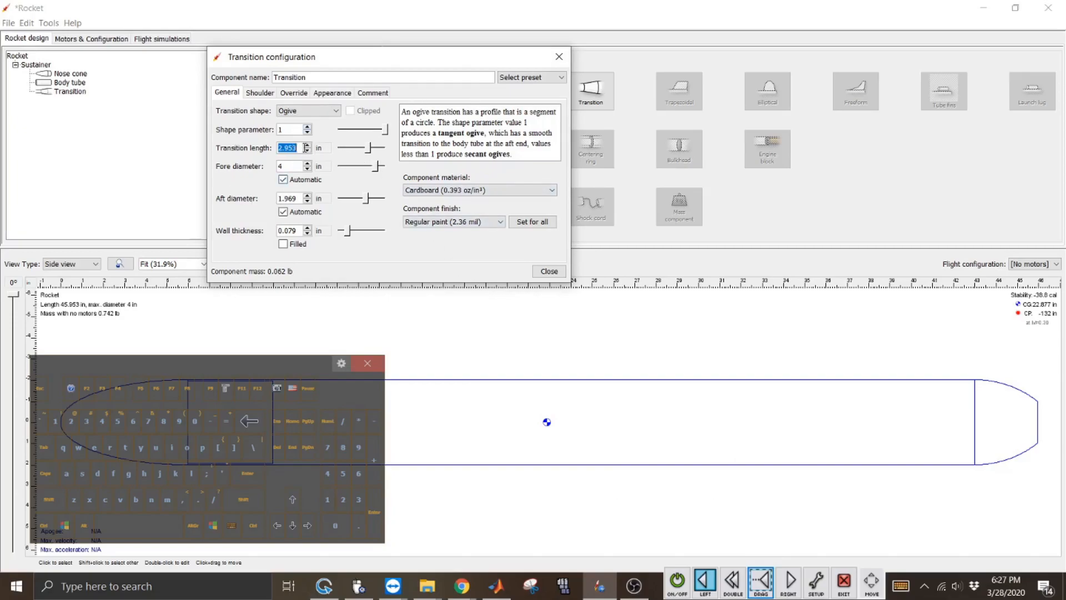
{"action": "left_click", "coordinate": [328, 498]}
{"action": "left_click", "coordinate": [250, 475]}
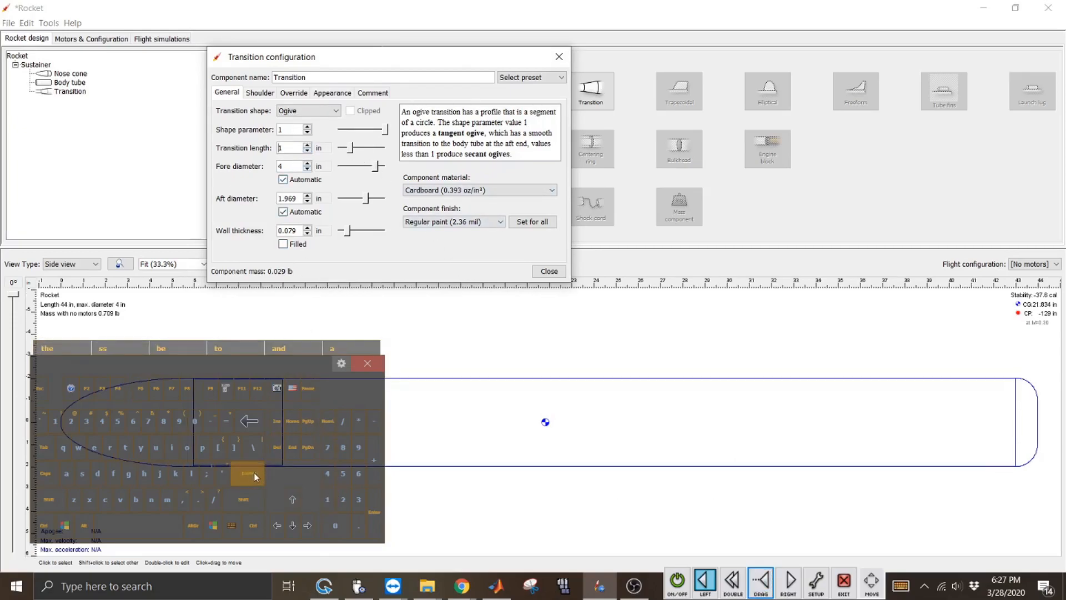
{"action": "left_click", "coordinate": [295, 197]}
{"action": "left_click", "coordinate": [359, 500]}
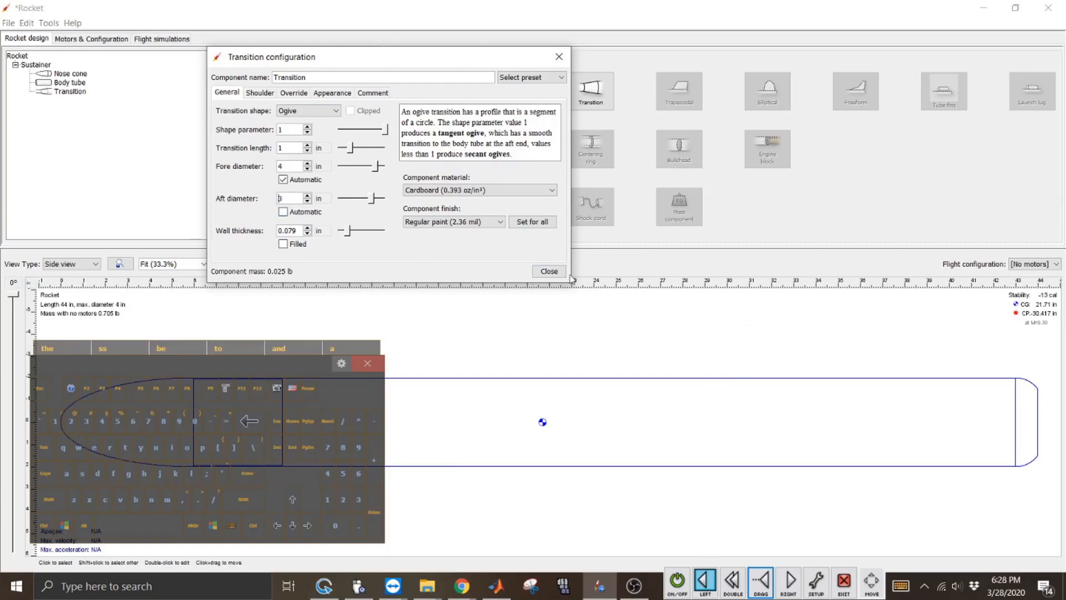
{"action": "left_click", "coordinate": [548, 271]}
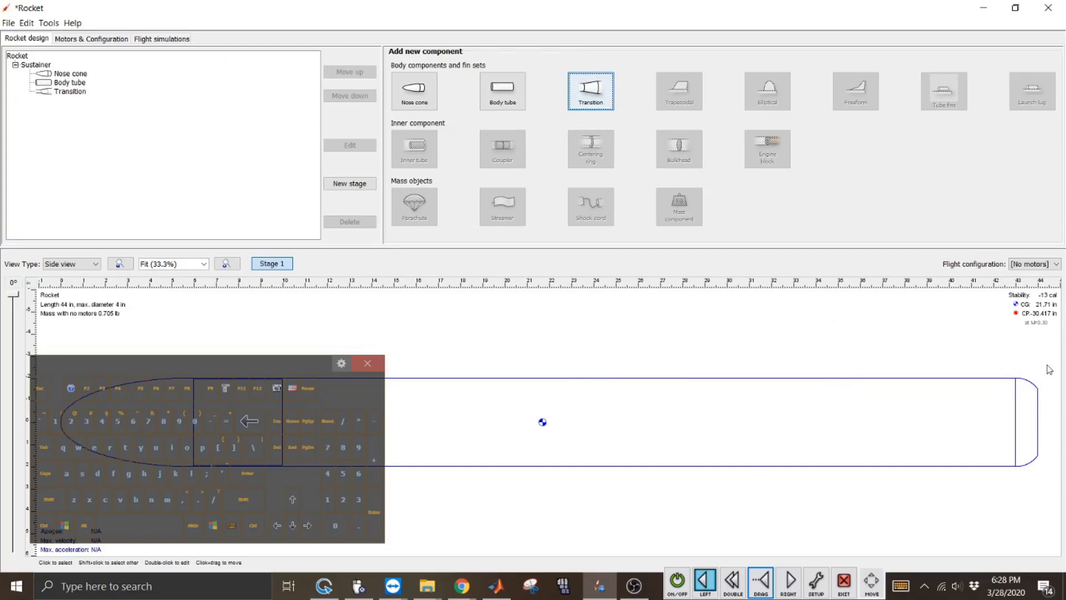
Add an inner tube inside the body tube, keeping its default dimensions, and close its configuration
{"action": "left_click", "coordinate": [675, 390]}
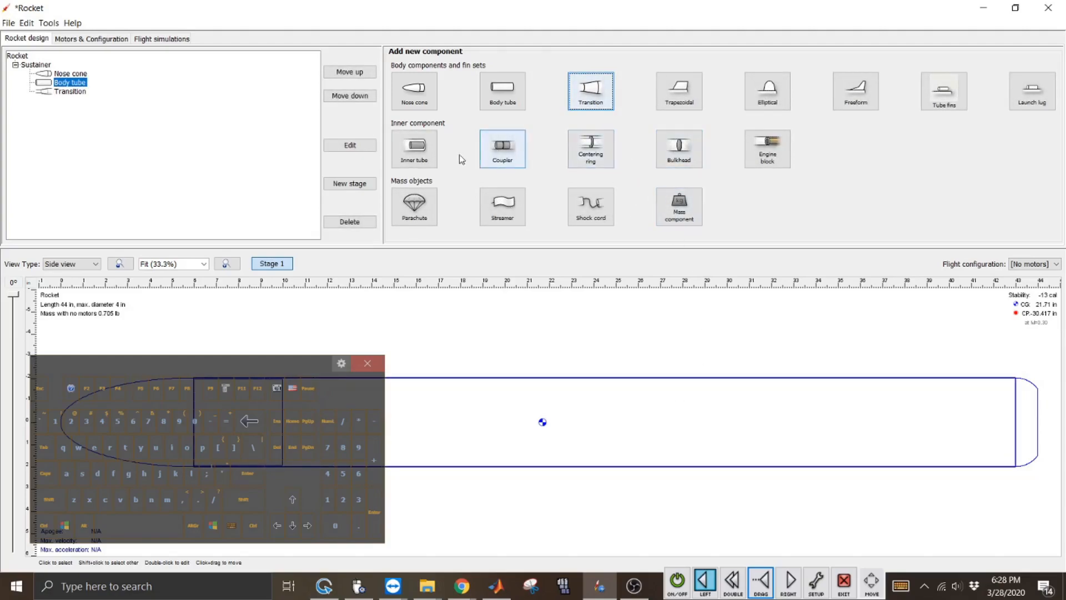
{"action": "left_click", "coordinate": [424, 146]}
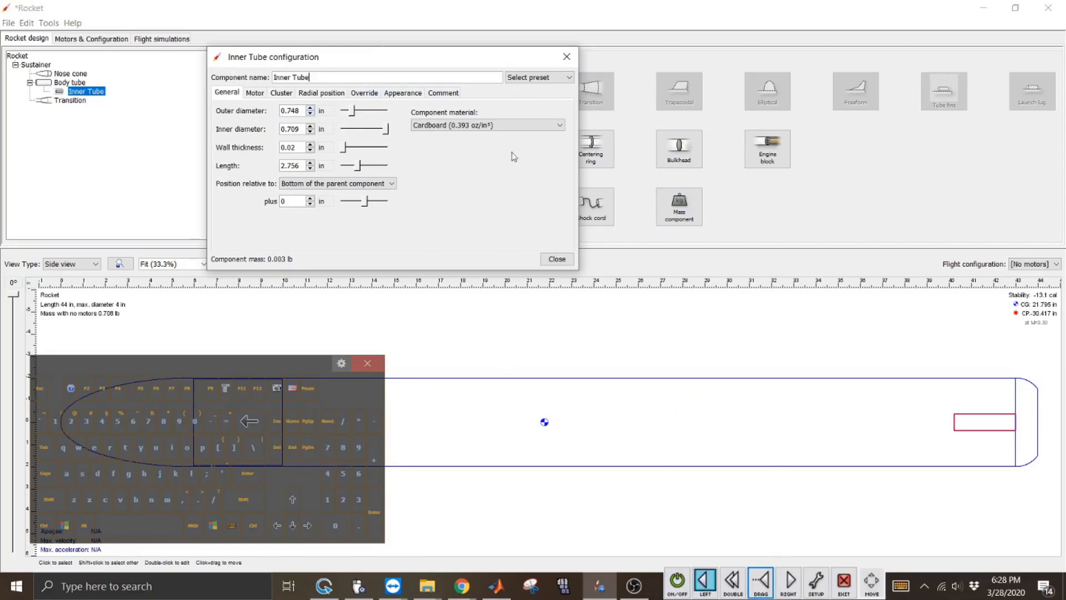
{"action": "left_click", "coordinate": [557, 259]}
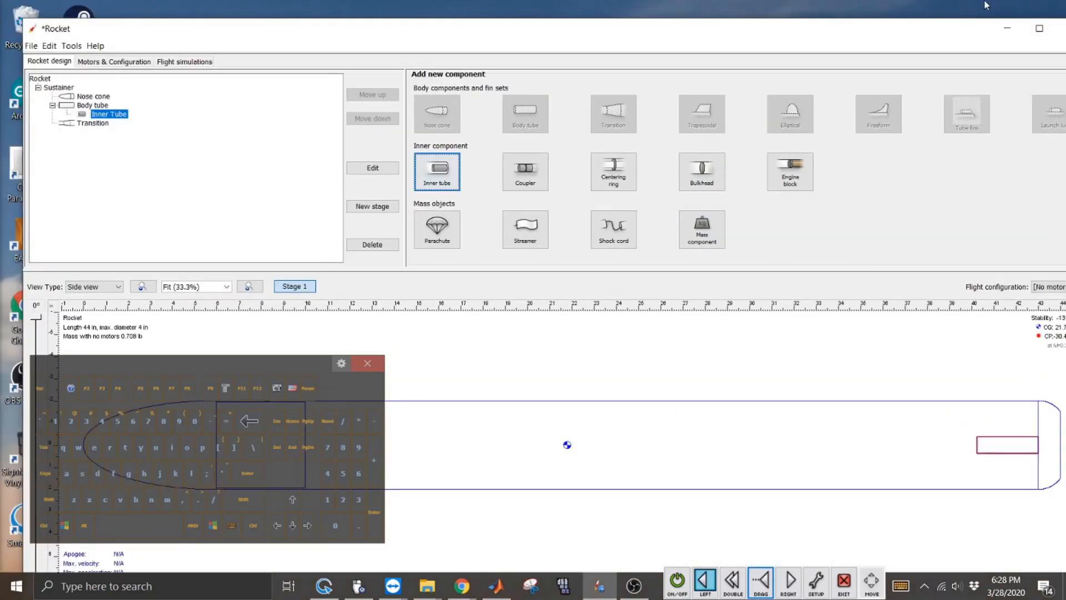
Minimize OpenRocket to reach the desktop, dismiss the on-screen keyboard, and turn the click-assist tool back on
{"action": "left_click", "coordinate": [1037, 29]}
{"action": "left_click", "coordinate": [984, 5]}
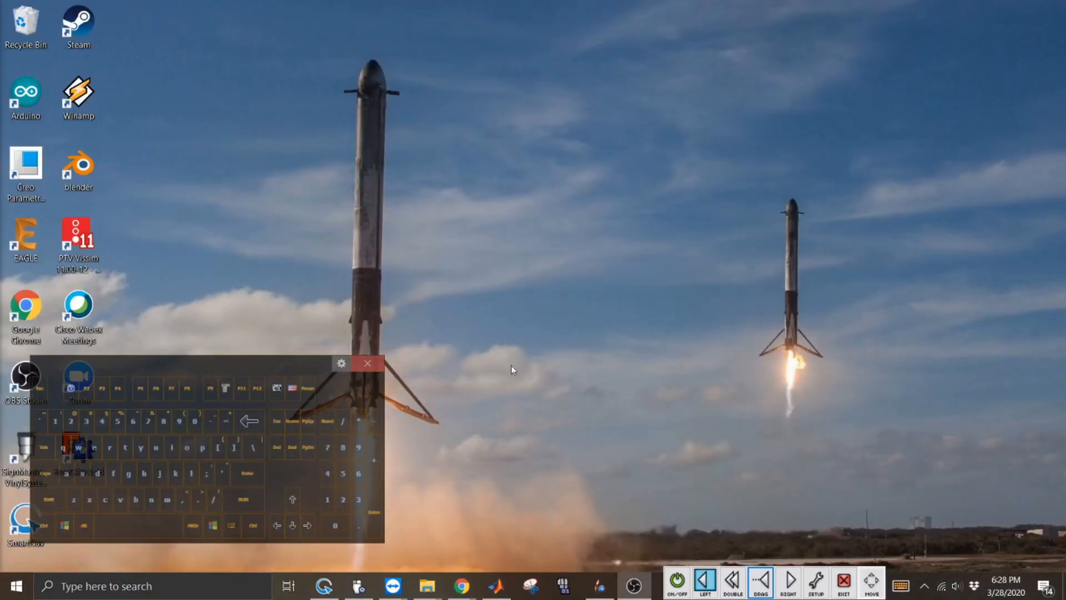
{"action": "left_click", "coordinate": [367, 363]}
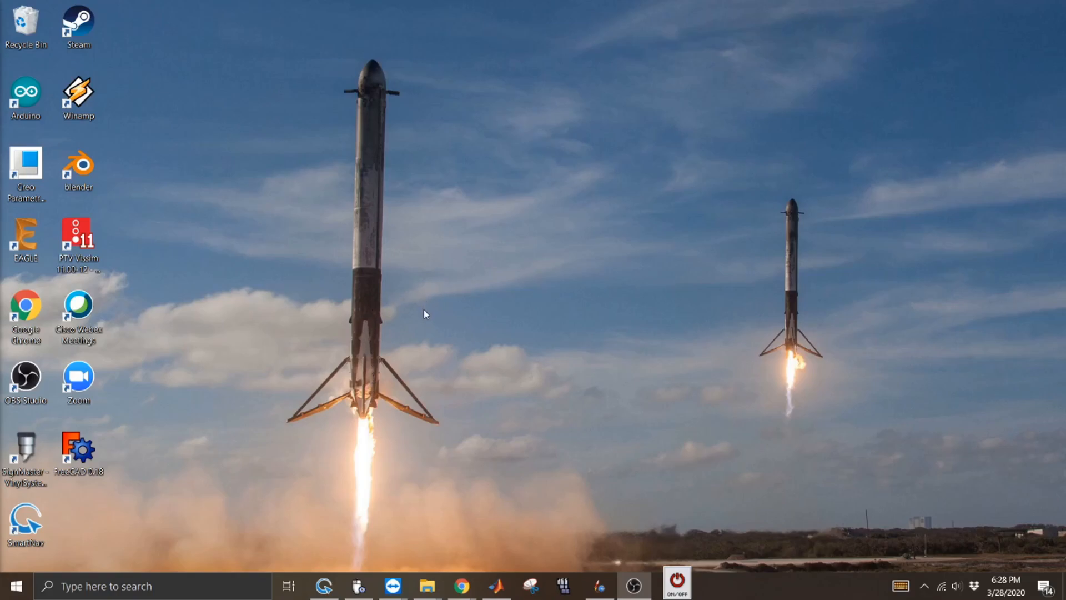
{"action": "left_click", "coordinate": [677, 581]}
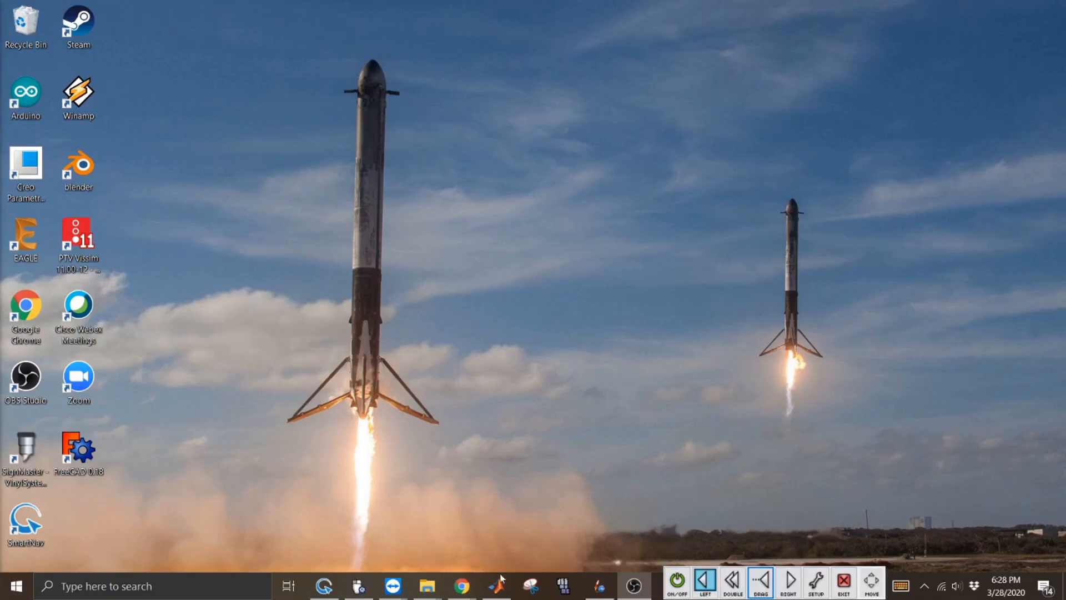
Return to OpenRocket, bring up the on-screen keyboard, and set the inner tube's outer diameter to 3 in
{"action": "left_click", "coordinate": [599, 586]}
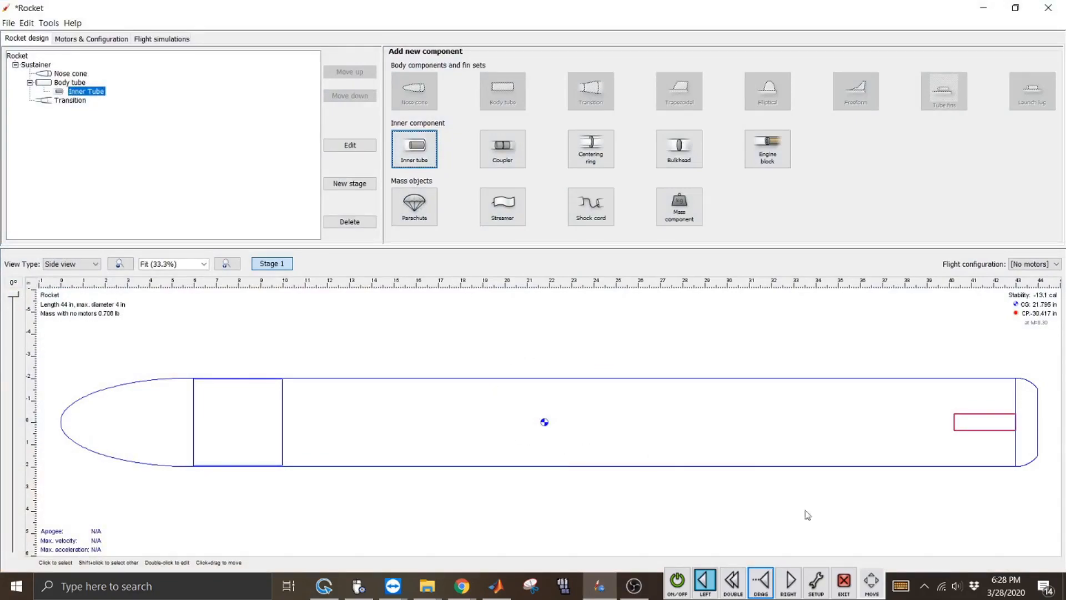
{"action": "left_click", "coordinate": [901, 586]}
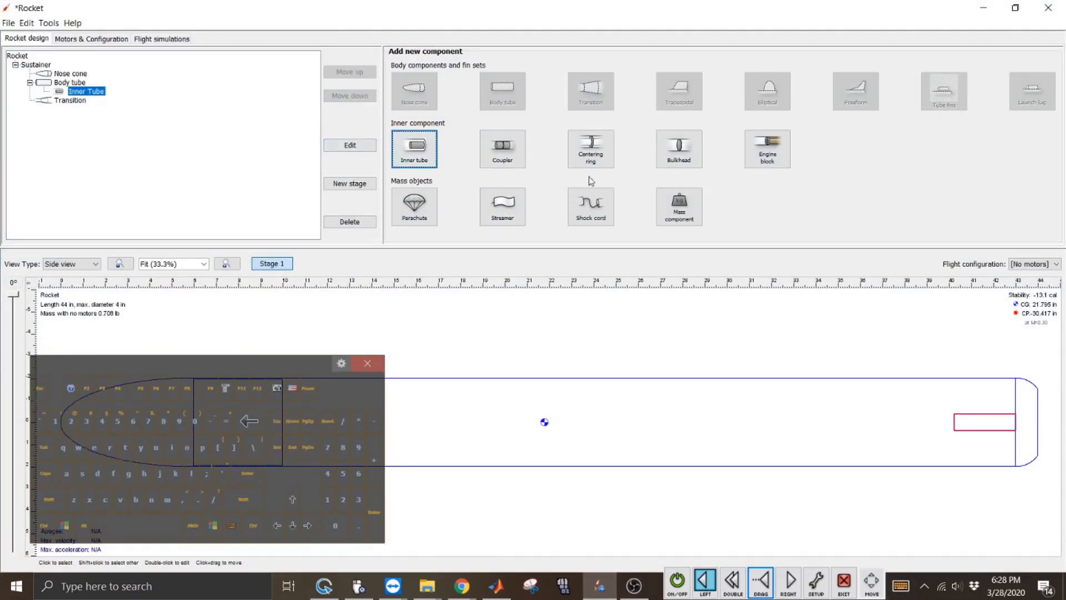
{"action": "left_click", "coordinate": [347, 143]}
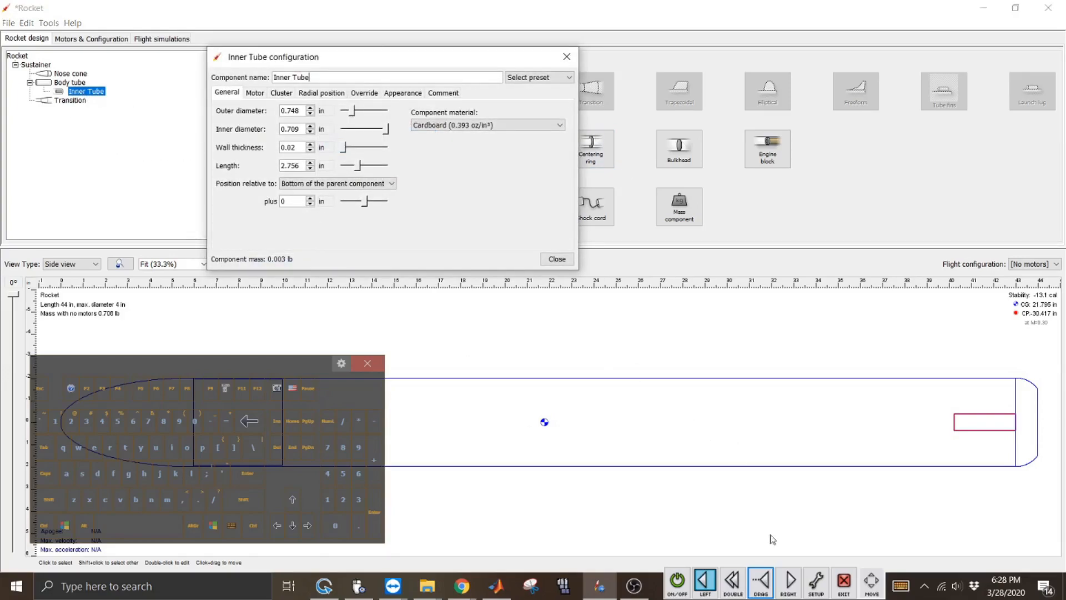
{"action": "left_click", "coordinate": [293, 111]}
{"action": "left_click", "coordinate": [358, 499]}
{"action": "left_click", "coordinate": [247, 473]}
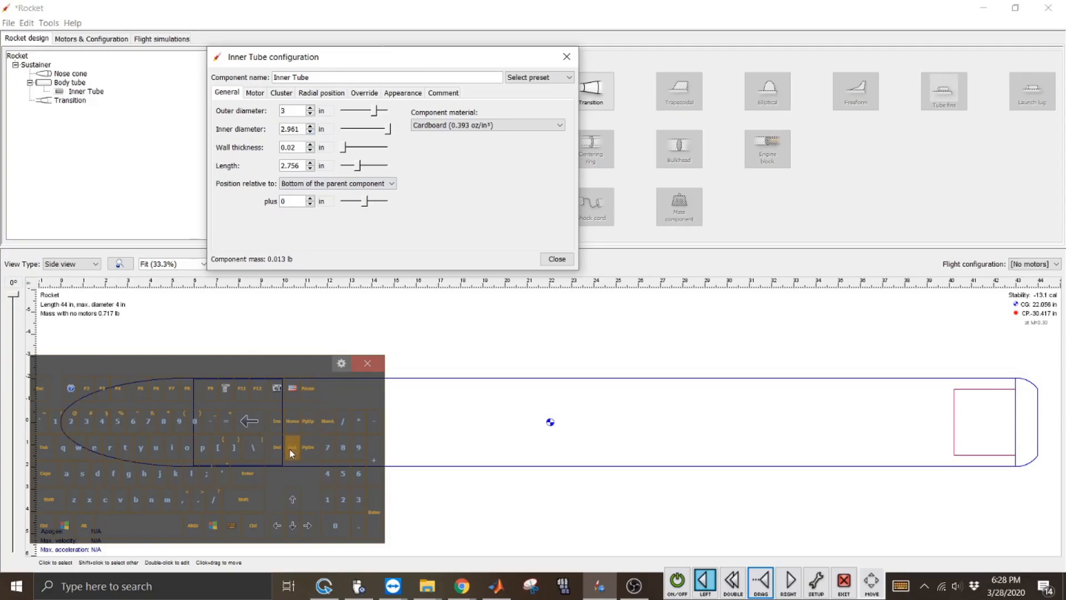
Set the inner tube's inner diameter to 2.9 in
{"action": "left_click", "coordinate": [261, 420]}
{"action": "left_click", "coordinate": [261, 420]}
{"action": "left_click", "coordinate": [358, 447]}
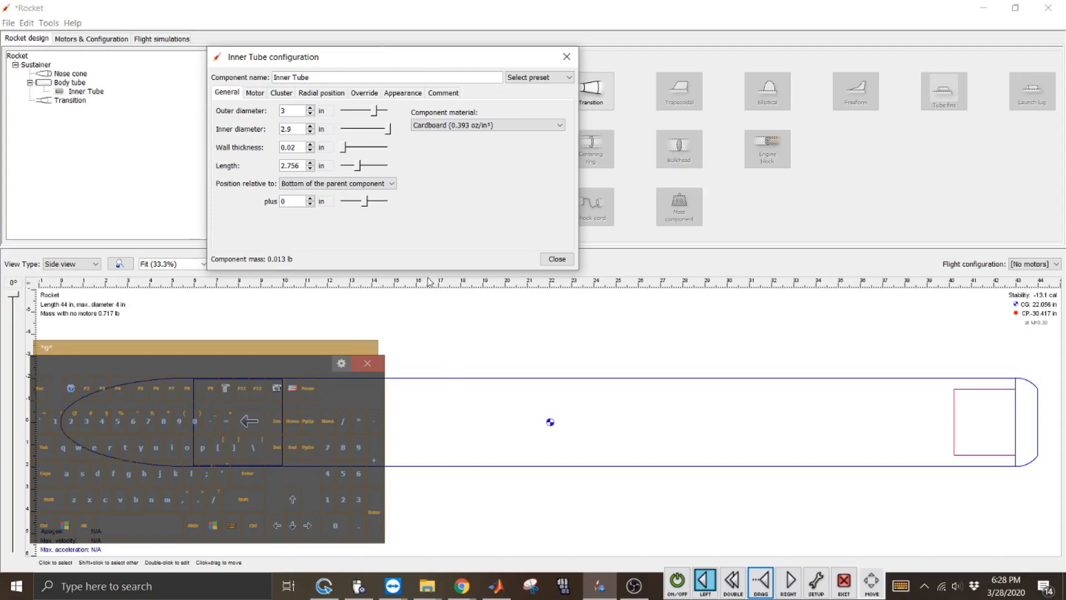
{"action": "left_click", "coordinate": [247, 473]}
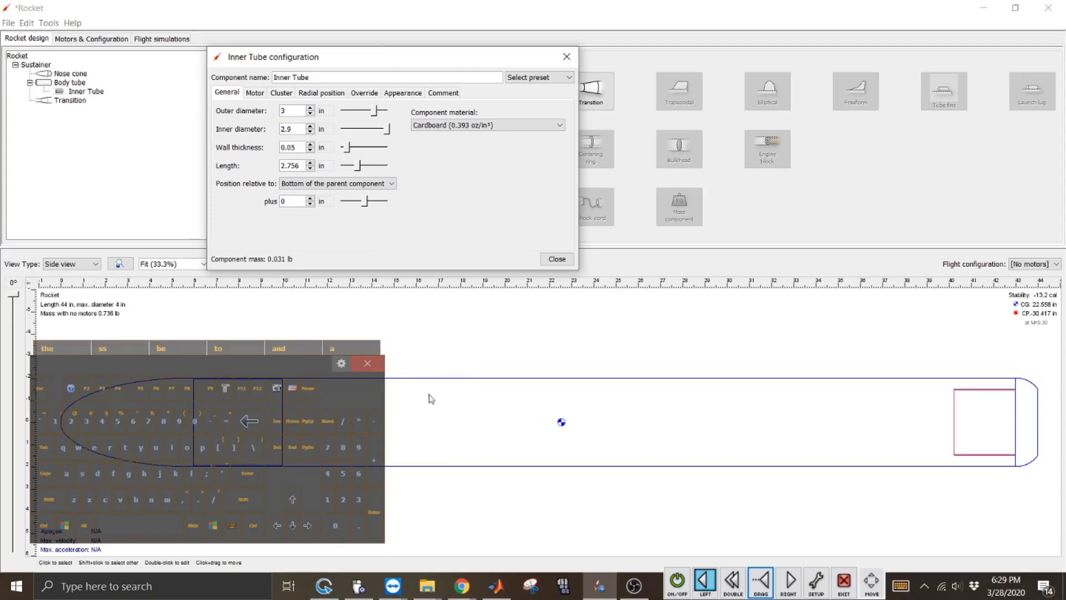
Set the inner tube's length to 10 in
{"action": "left_click", "coordinate": [756, 576]}
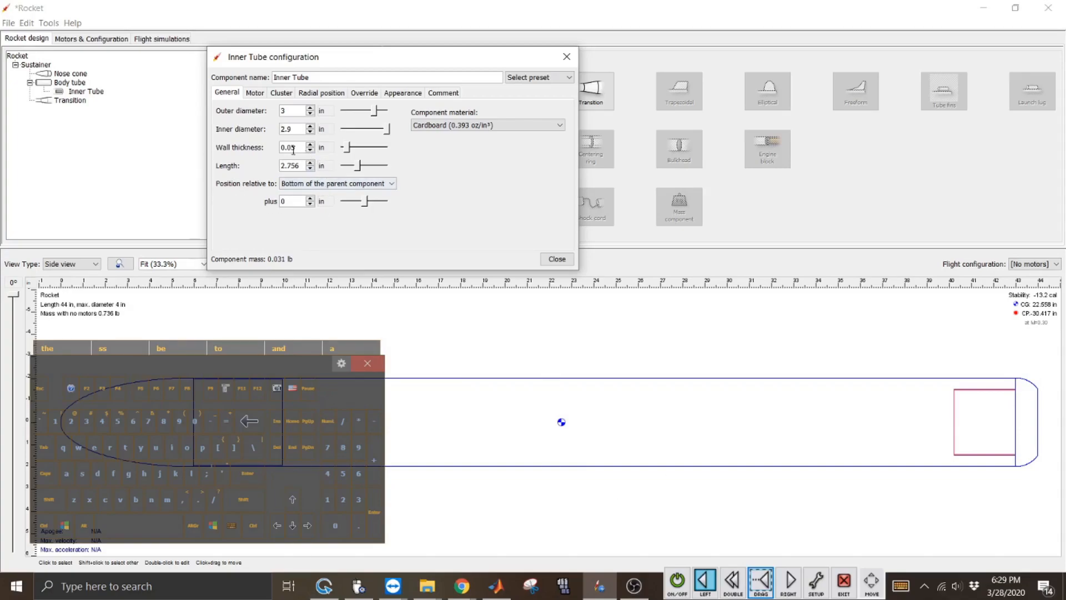
{"action": "left_click_drag", "start_coordinate": [299, 165], "coordinate": [280, 165]}
{"action": "left_click", "coordinate": [328, 499]}
{"action": "left_click", "coordinate": [335, 523]}
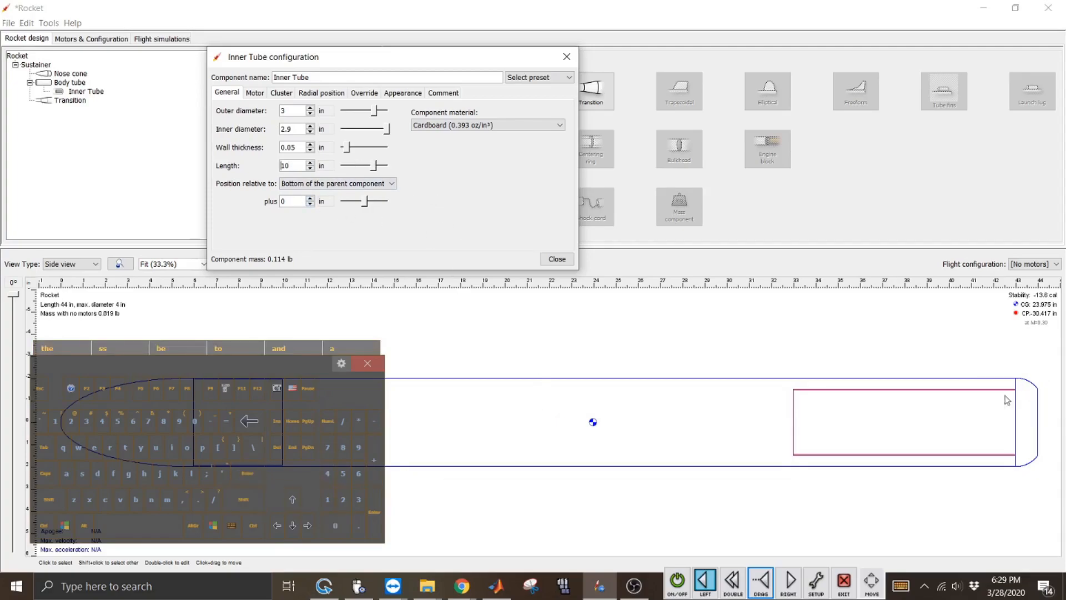
{"action": "left_click", "coordinate": [678, 582]}
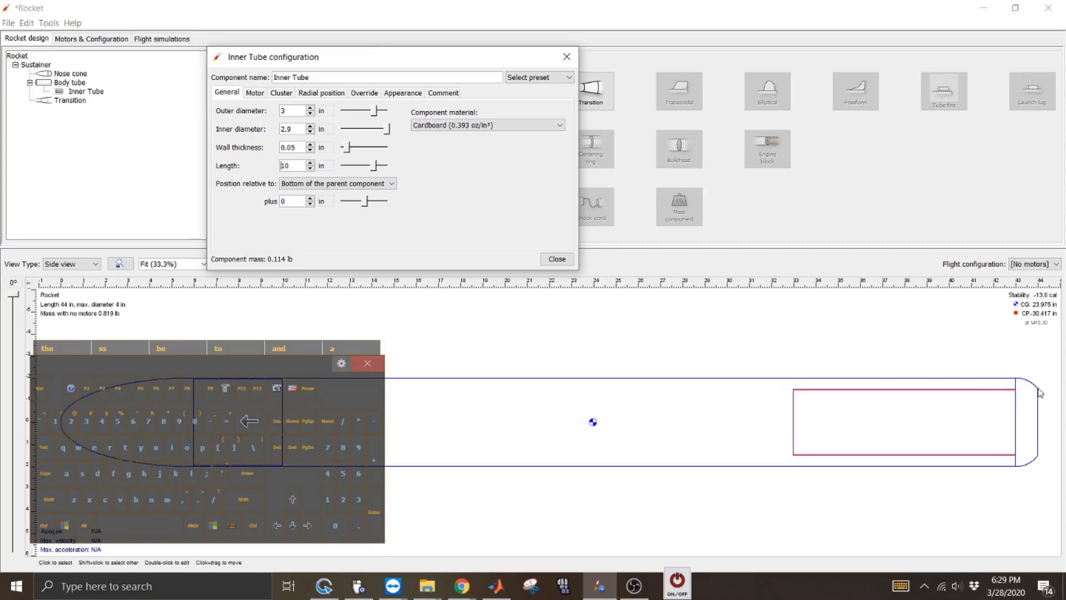
{"action": "left_click", "coordinate": [677, 581]}
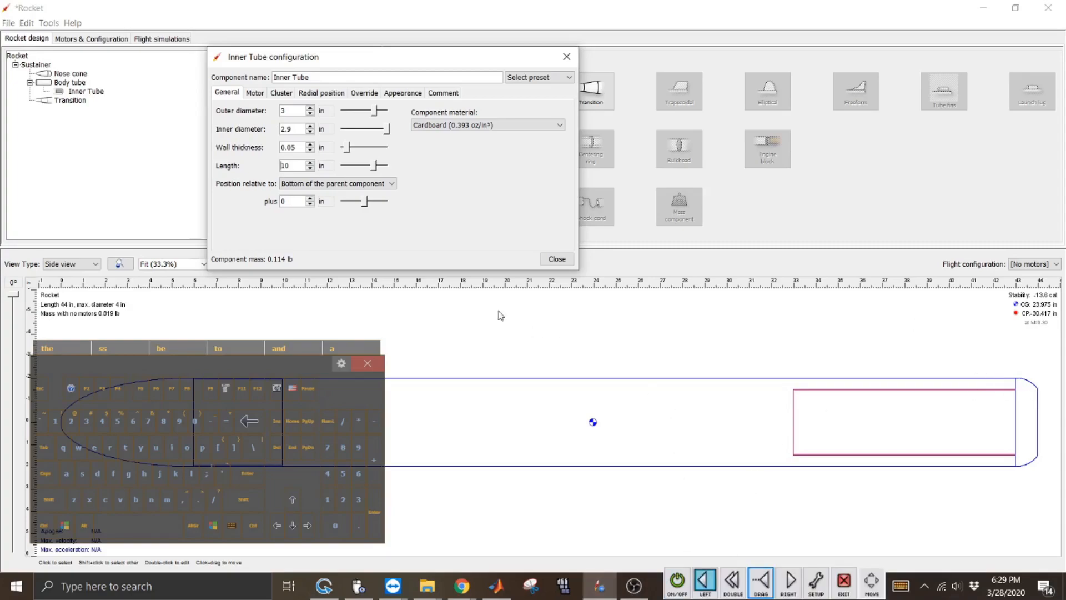
Offset the inner tube by plus 1 in relative to the bottom of the body tube and close its configuration
{"action": "left_click", "coordinate": [310, 205]}
{"action": "left_click", "coordinate": [310, 198]}
{"action": "left_click", "coordinate": [309, 197]}
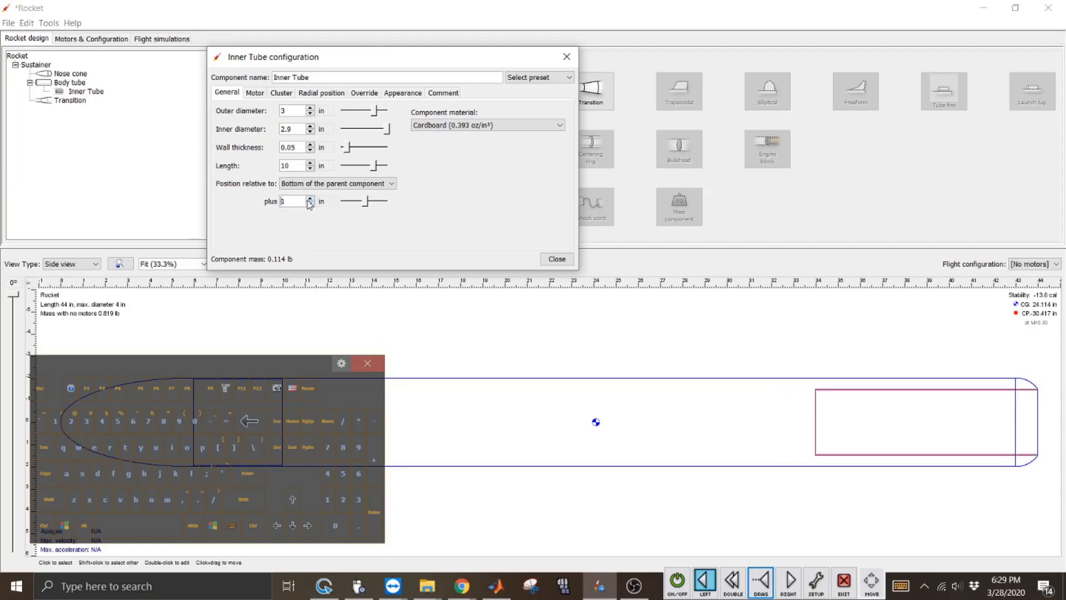
{"action": "left_click", "coordinate": [678, 581]}
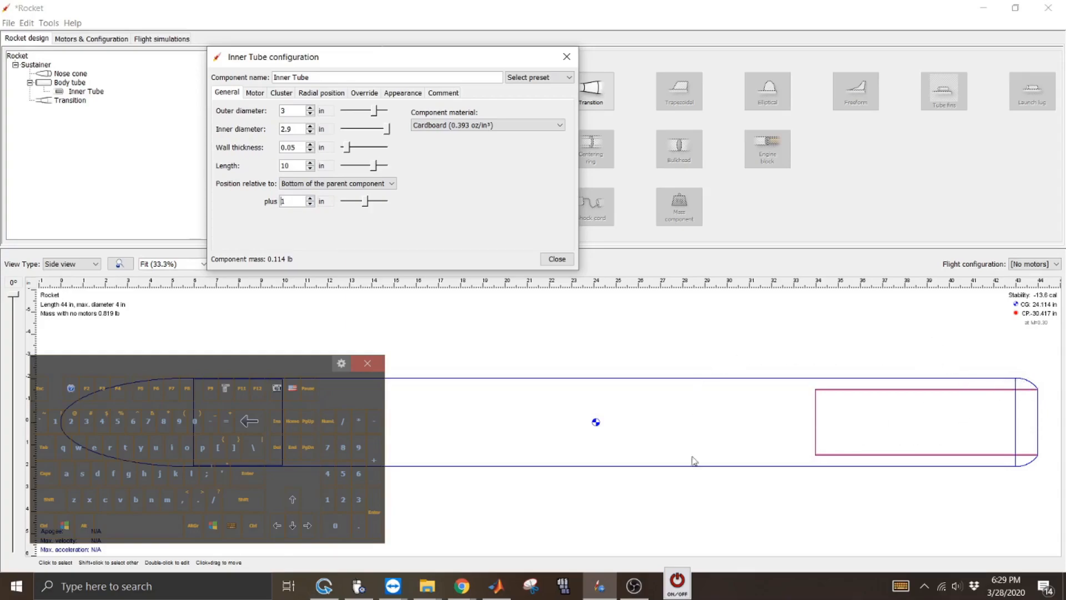
{"action": "left_click", "coordinate": [682, 585]}
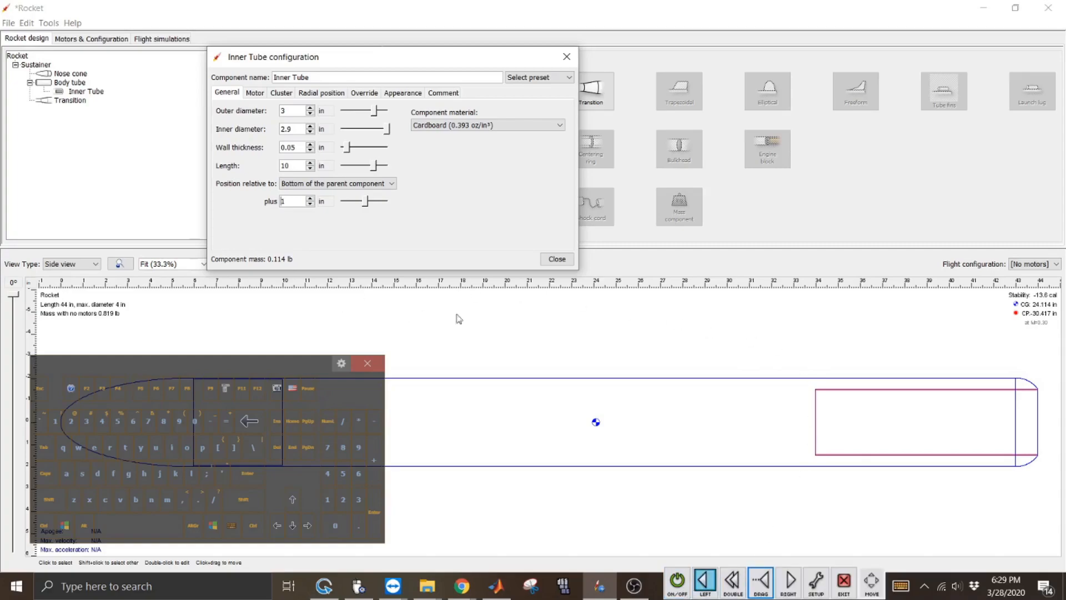
{"action": "left_click", "coordinate": [556, 260]}
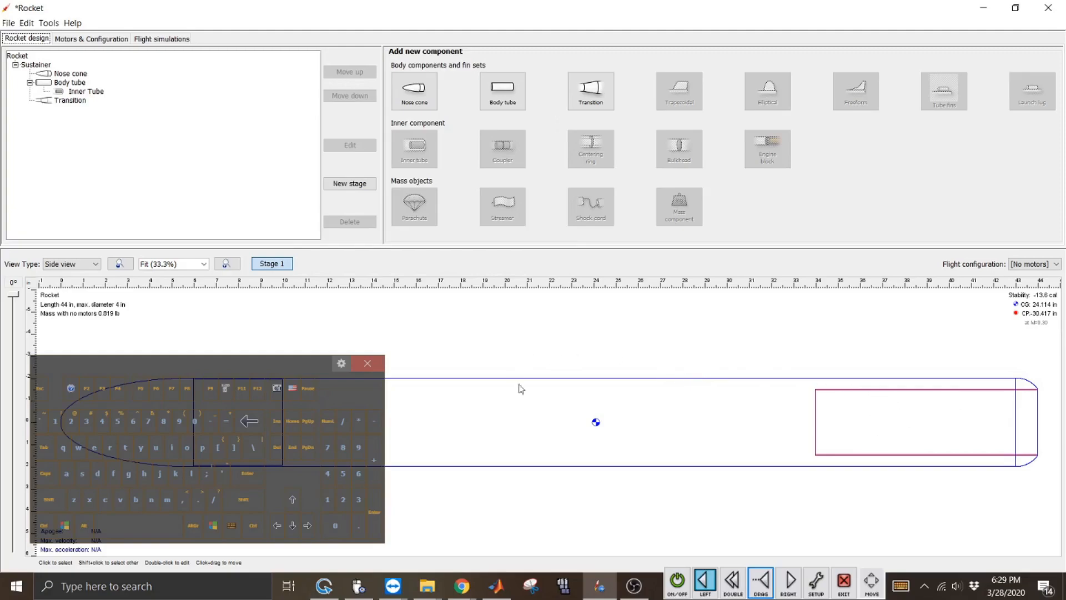
Add a centering ring inside the body tube and set its thickness to 0.125 in
{"action": "left_click", "coordinate": [666, 414]}
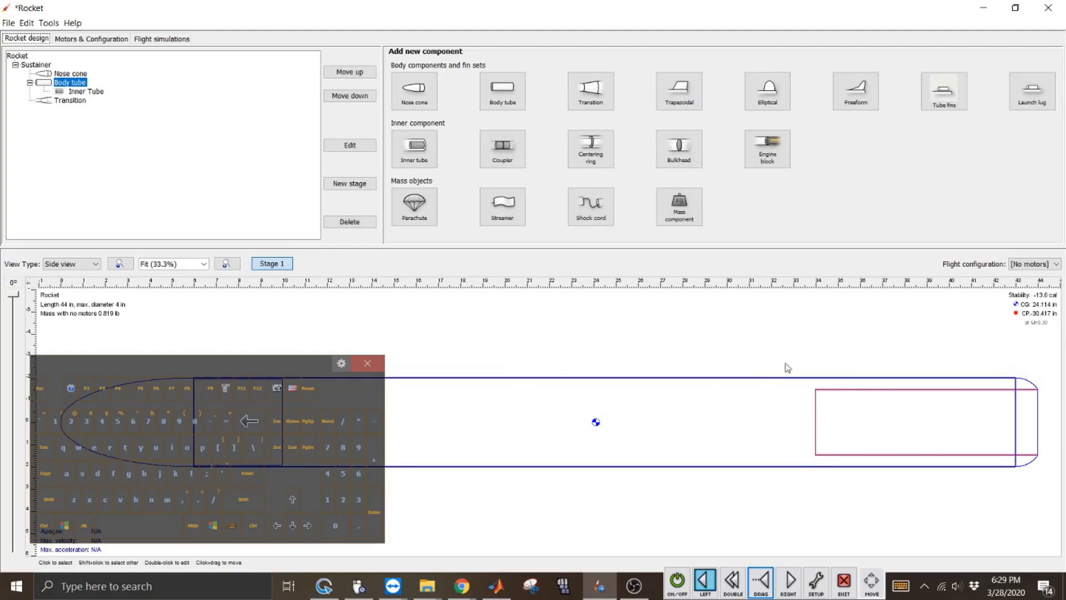
{"action": "left_click", "coordinate": [591, 148]}
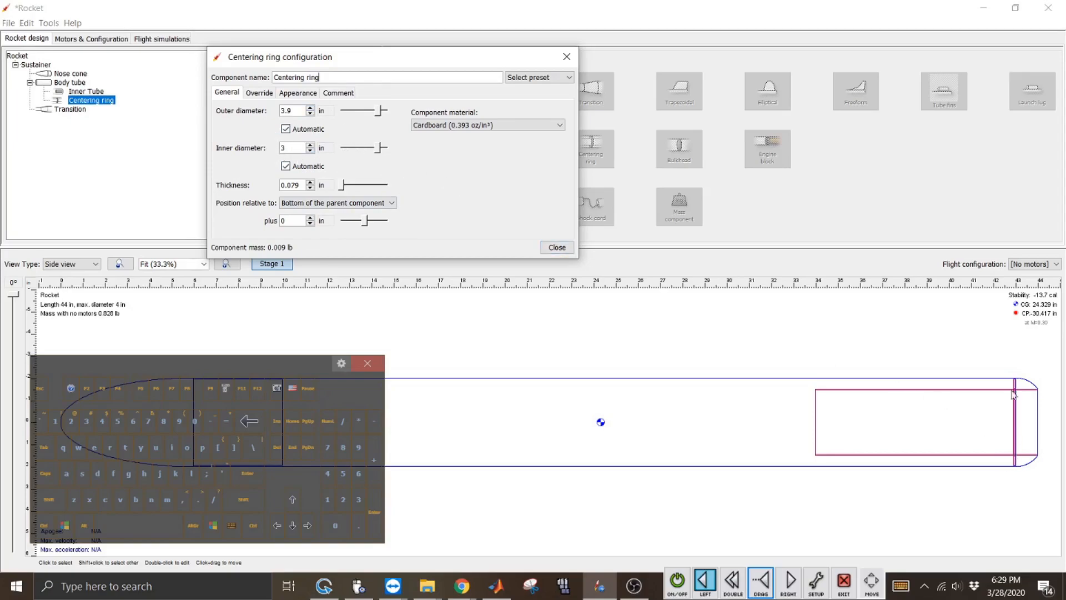
{"action": "left_click", "coordinate": [301, 185]}
{"action": "left_click", "coordinate": [246, 425]}
{"action": "left_click", "coordinate": [324, 498]}
{"action": "left_click", "coordinate": [346, 501]}
{"action": "left_click", "coordinate": [343, 473]}
{"action": "left_click", "coordinate": [258, 474]}
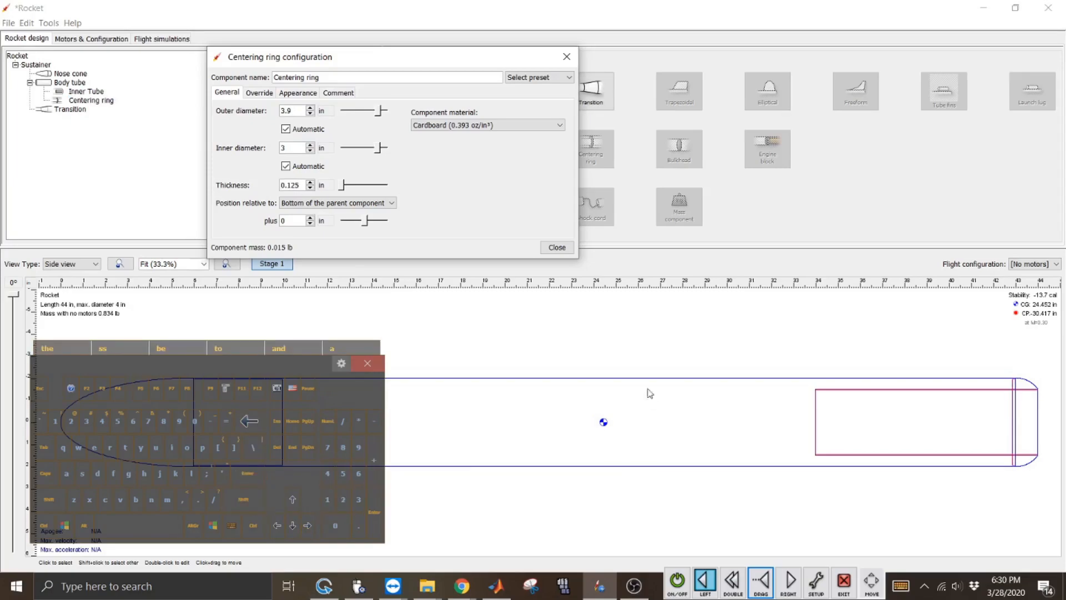
Move the centering ring forward to an offset of -9 in from the bottom of the body tube
{"action": "left_click", "coordinate": [310, 223]}
{"action": "left_click", "coordinate": [311, 217]}
{"action": "left_click", "coordinate": [310, 223]}
{"action": "left_click", "coordinate": [310, 224]}
{"action": "left_click", "coordinate": [310, 224]}
{"action": "left_click", "coordinate": [310, 223]}
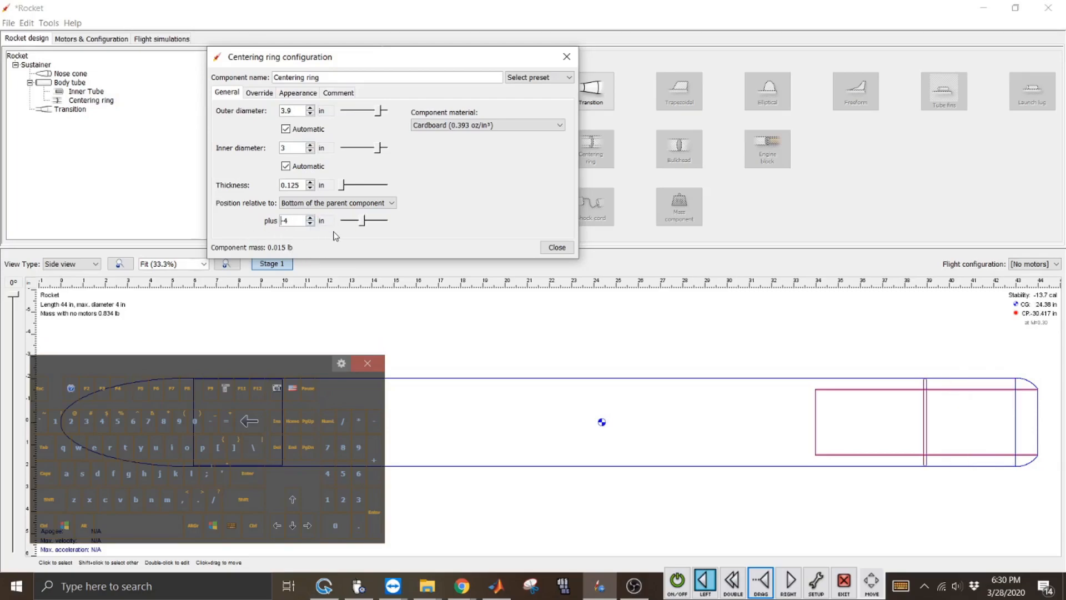
{"action": "left_click", "coordinate": [311, 224]}
{"action": "left_click", "coordinate": [310, 224]}
{"action": "left_click", "coordinate": [310, 224]}
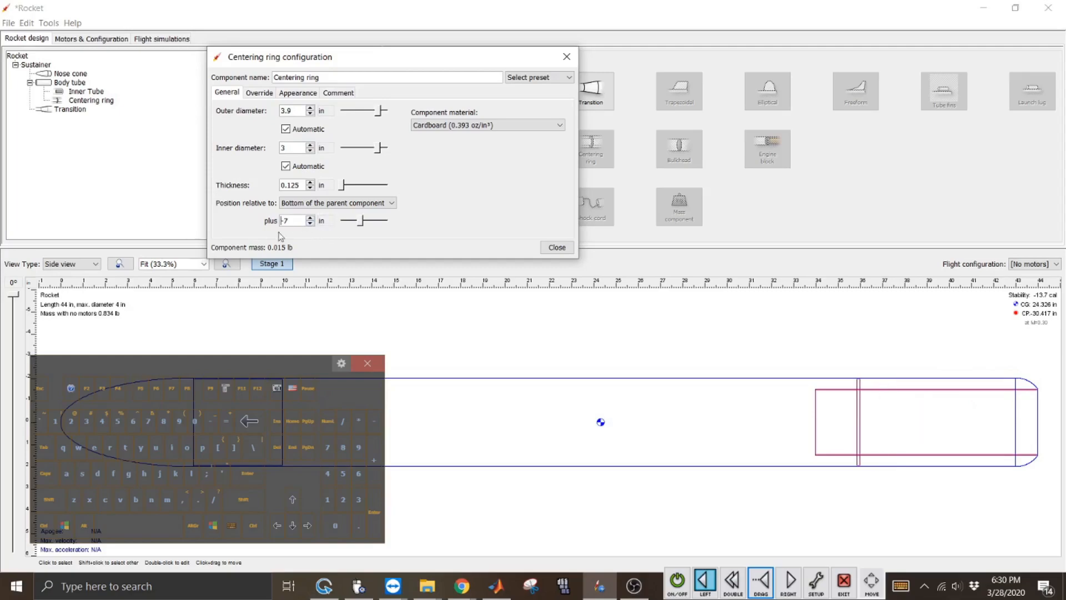
{"action": "left_click", "coordinate": [310, 223]}
{"action": "left_click", "coordinate": [310, 223]}
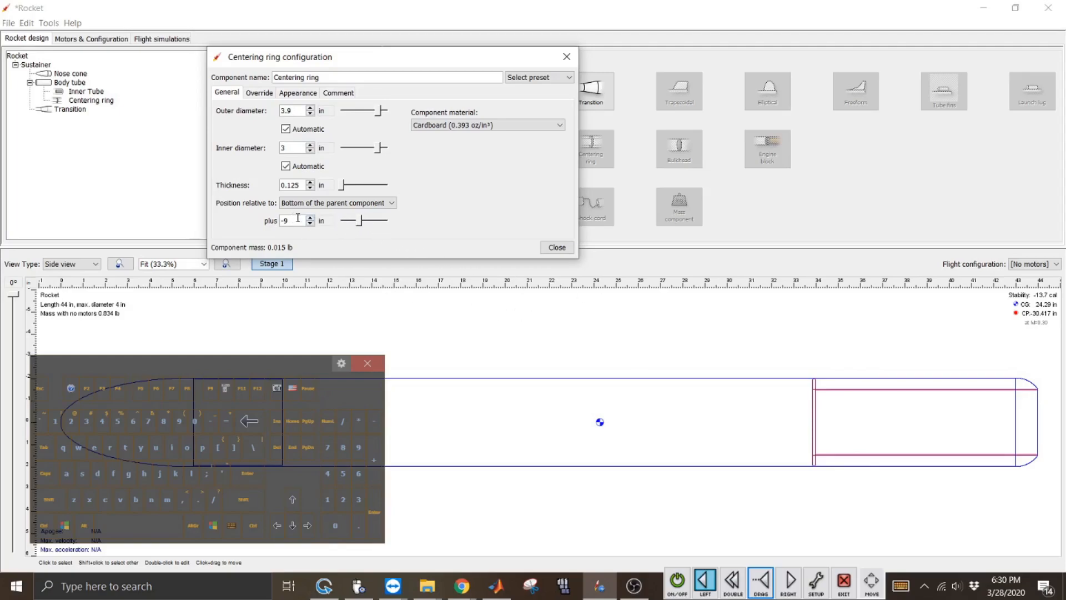
Set the centering ring's offset to -8.875 in from the body tube's bottom and close its configuration
{"action": "left_click", "coordinate": [341, 444]}
{"action": "left_click", "coordinate": [359, 526]}
{"action": "left_click", "coordinate": [346, 446]}
{"action": "left_click", "coordinate": [324, 449]}
{"action": "left_click", "coordinate": [252, 469]}
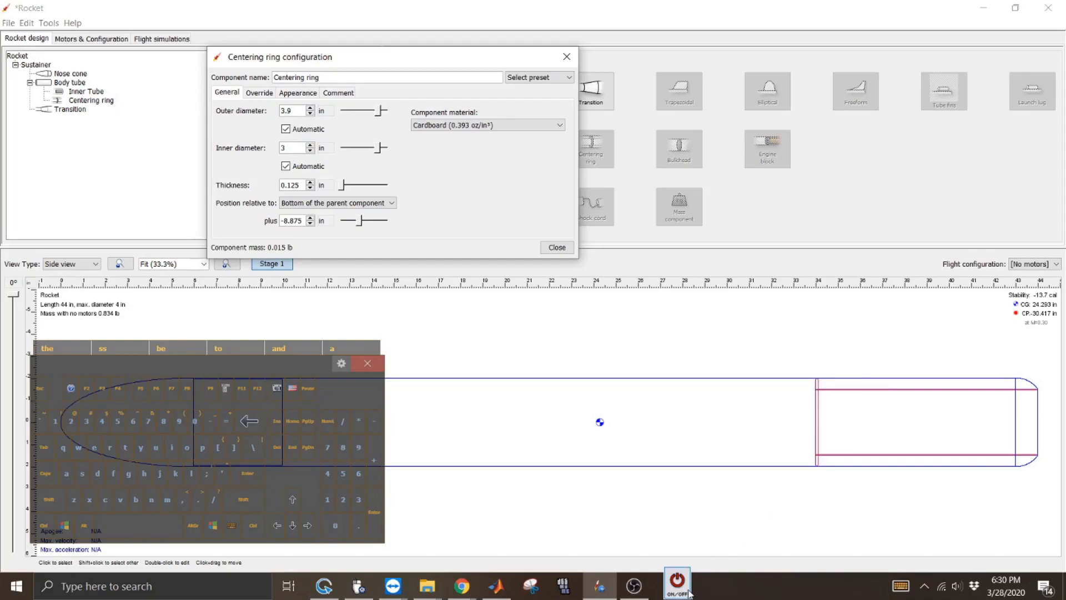
{"action": "left_click", "coordinate": [557, 247]}
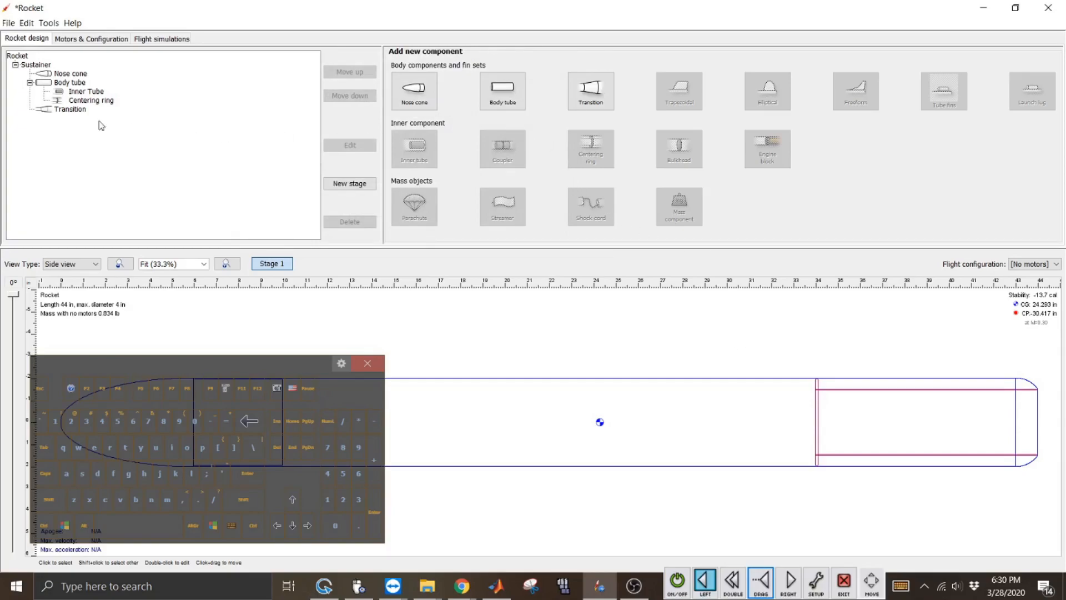
Add a second centering ring to the body tube with an offset of -7.875 in from the tube's bottom
{"action": "left_click", "coordinate": [83, 86]}
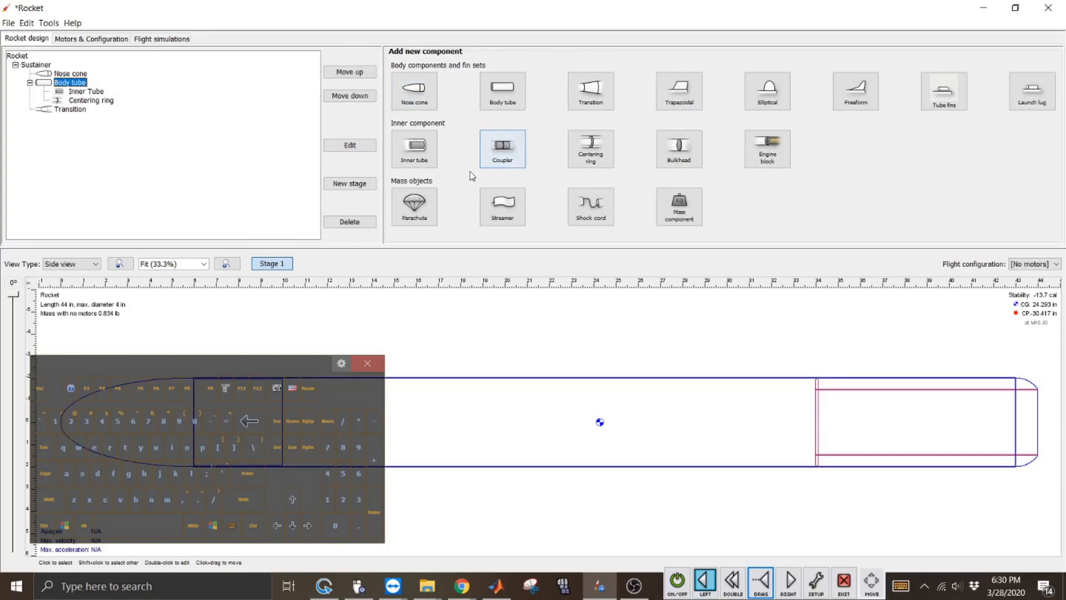
{"action": "left_click", "coordinate": [590, 147]}
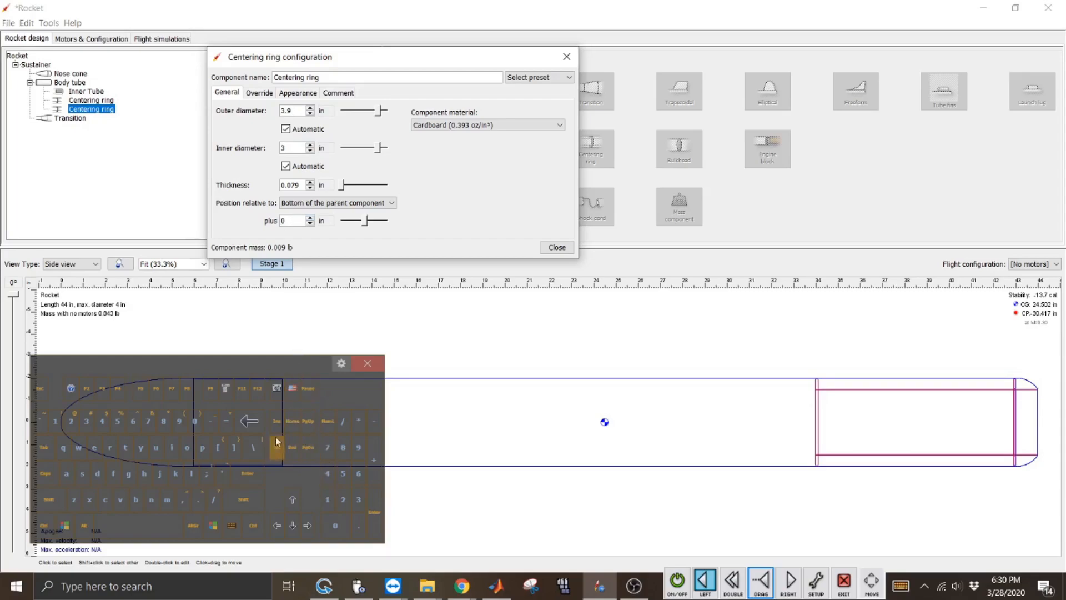
{"action": "left_click", "coordinate": [328, 447]}
{"action": "left_click", "coordinate": [359, 525]}
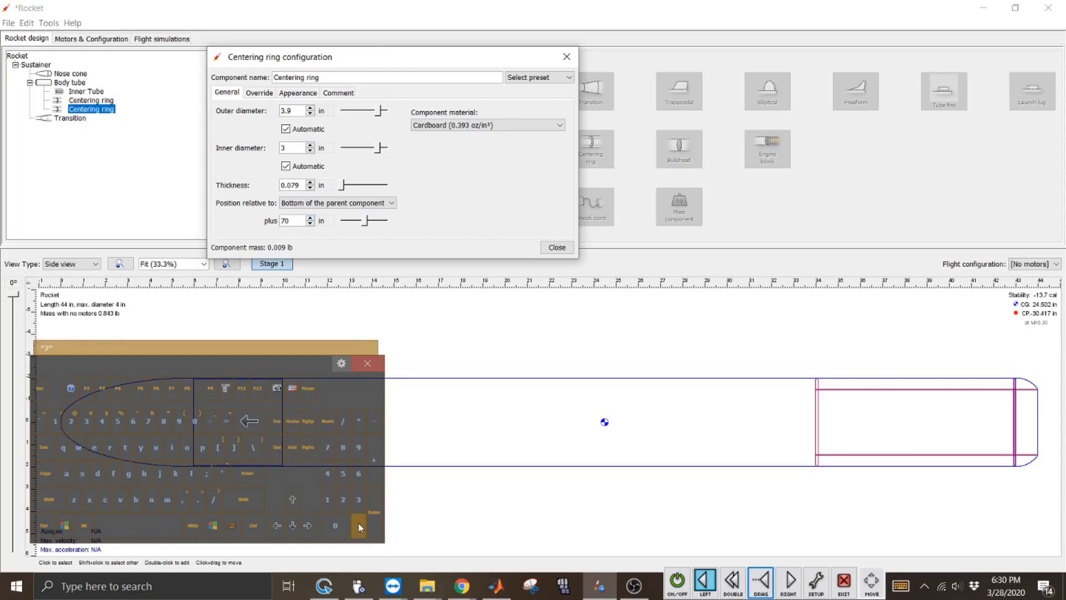
{"action": "left_click", "coordinate": [343, 447]}
{"action": "left_click", "coordinate": [328, 447]}
{"action": "left_click", "coordinate": [344, 473]}
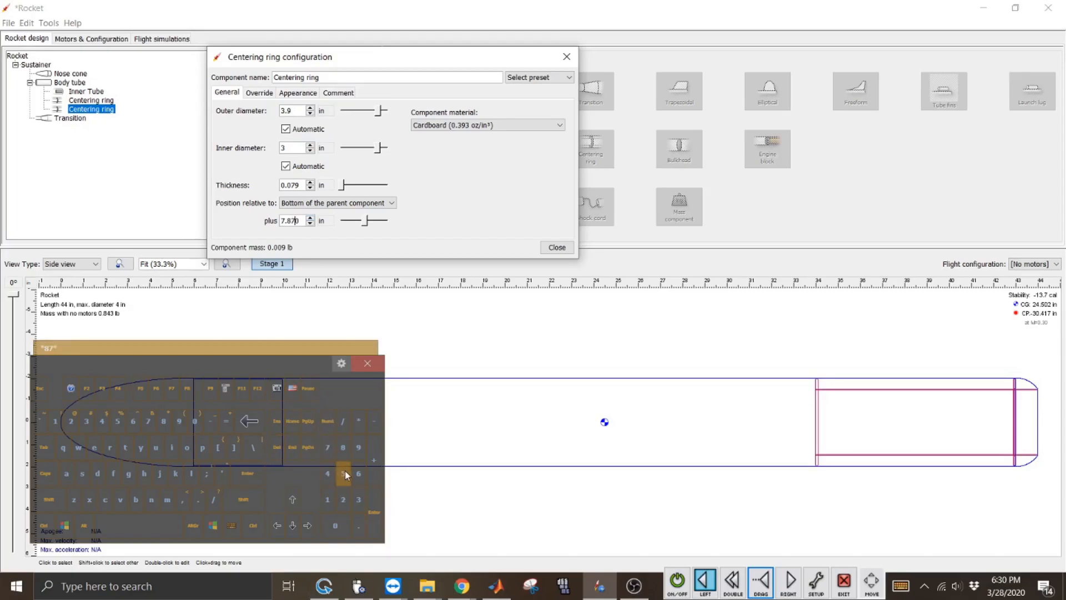
{"action": "left_click", "coordinate": [248, 473]}
{"action": "left_click", "coordinate": [374, 422]}
{"action": "left_click", "coordinate": [248, 473]}
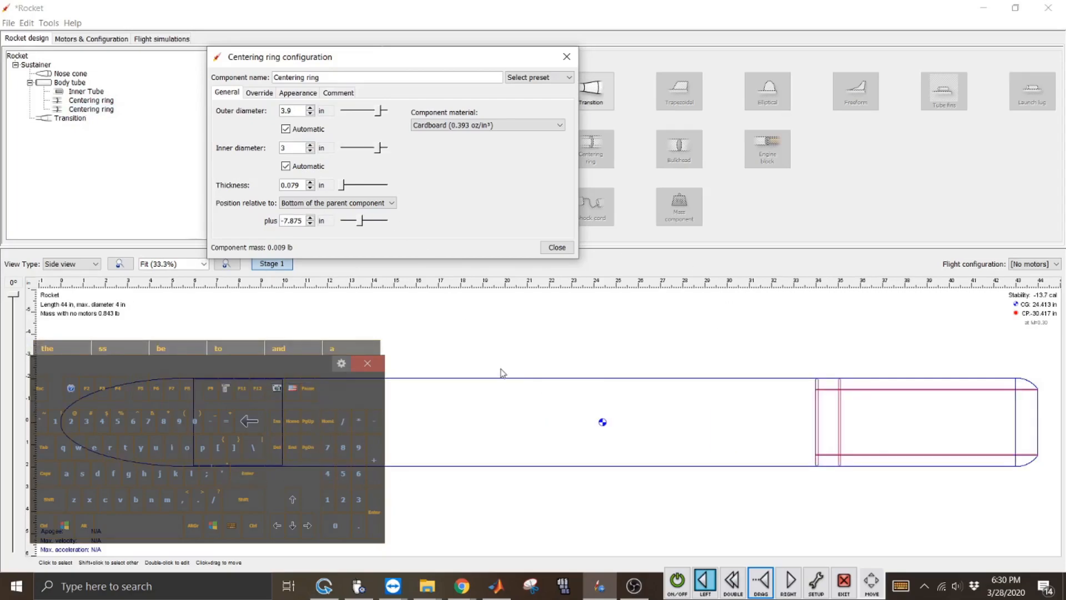
Set the second centering ring's offset to -6.875 in
{"action": "left_click", "coordinate": [289, 220]}
{"action": "left_click", "coordinate": [259, 418]}
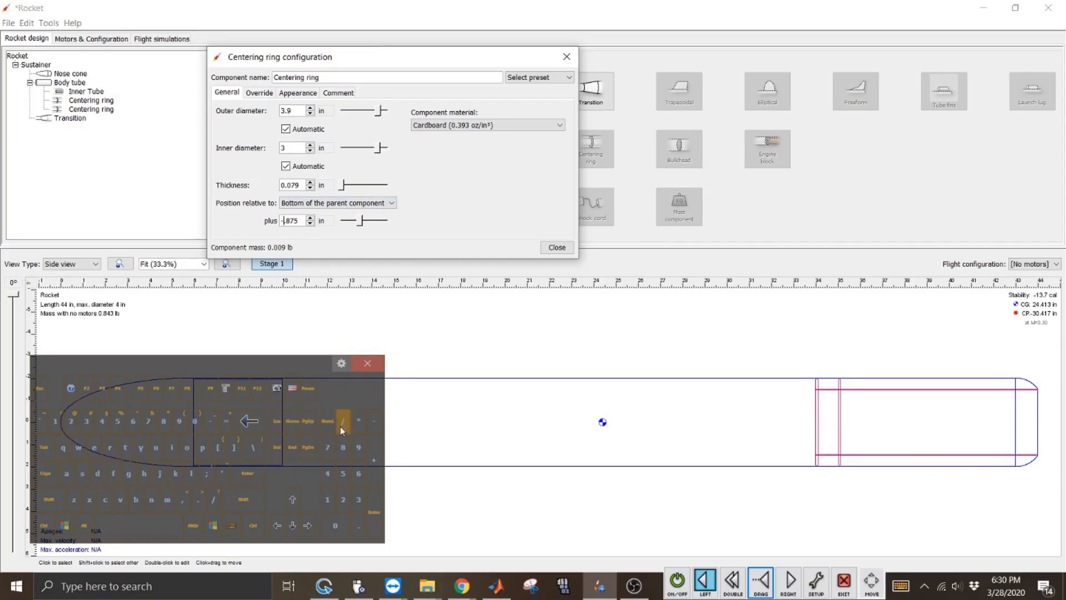
{"action": "left_click", "coordinate": [358, 473]}
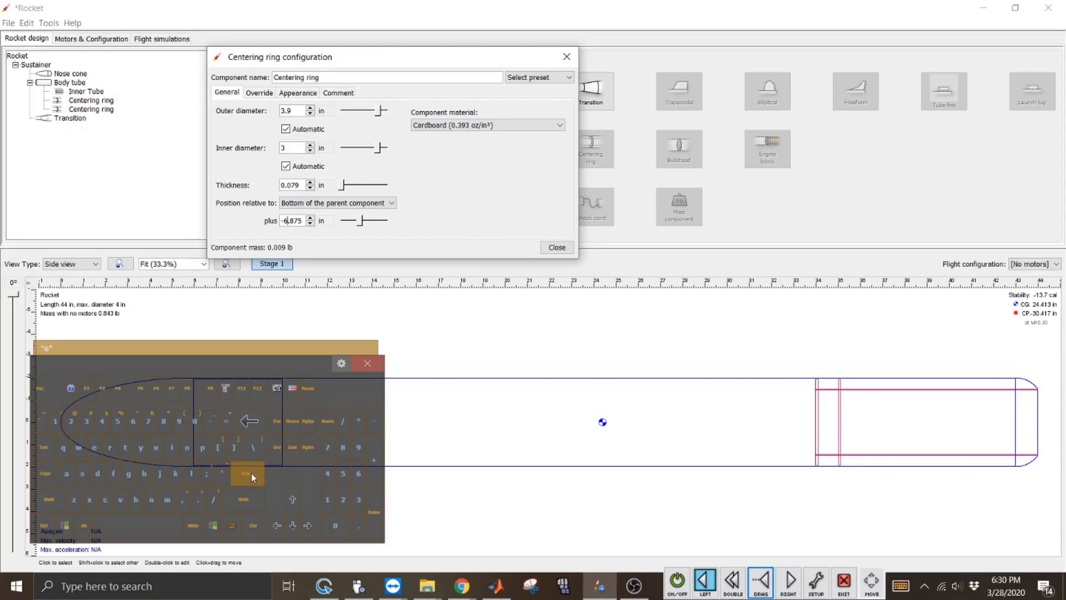
{"action": "left_click", "coordinate": [250, 473]}
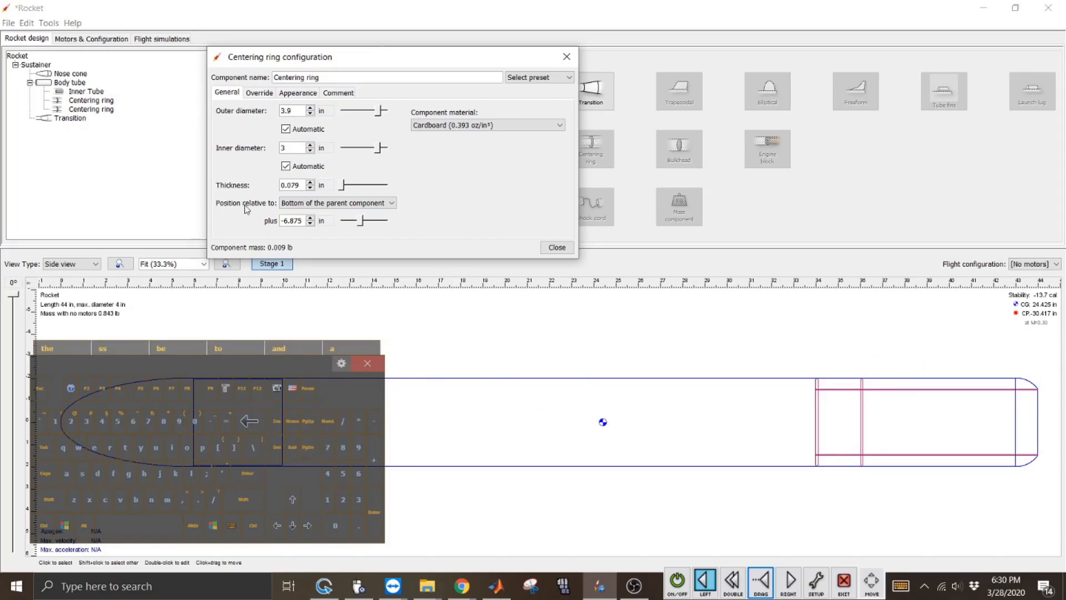
Set the second centering ring's offset to -7 in from the bottom of the body tube
{"action": "left_click", "coordinate": [55, 476]}
{"action": "left_click", "coordinate": [44, 526]}
{"action": "left_click", "coordinate": [66, 473]}
{"action": "left_click", "coordinate": [211, 424]}
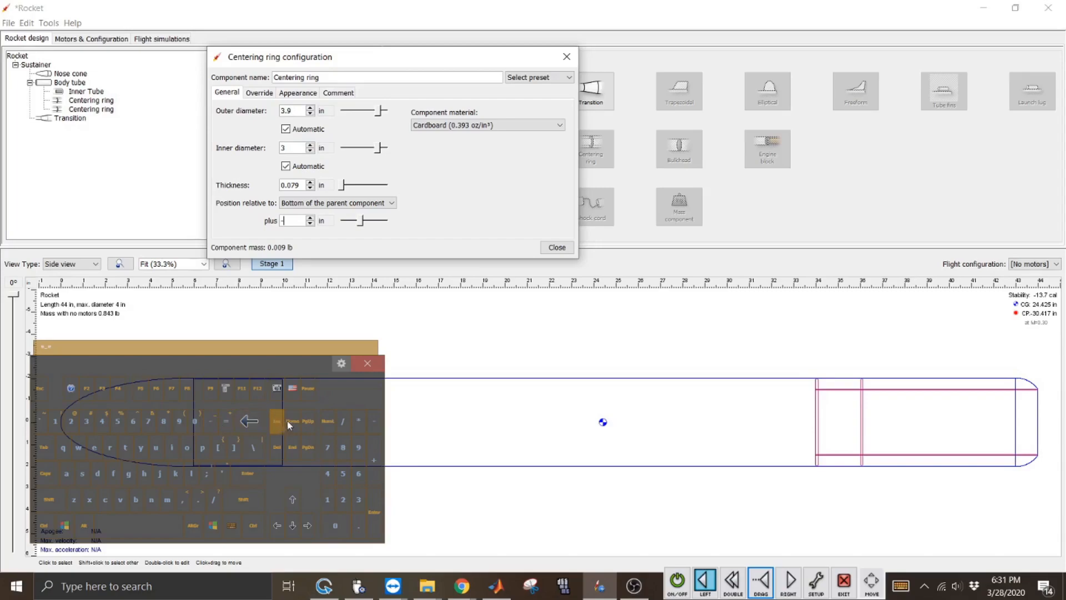
{"action": "left_click", "coordinate": [327, 448]}
{"action": "left_click", "coordinate": [248, 473]}
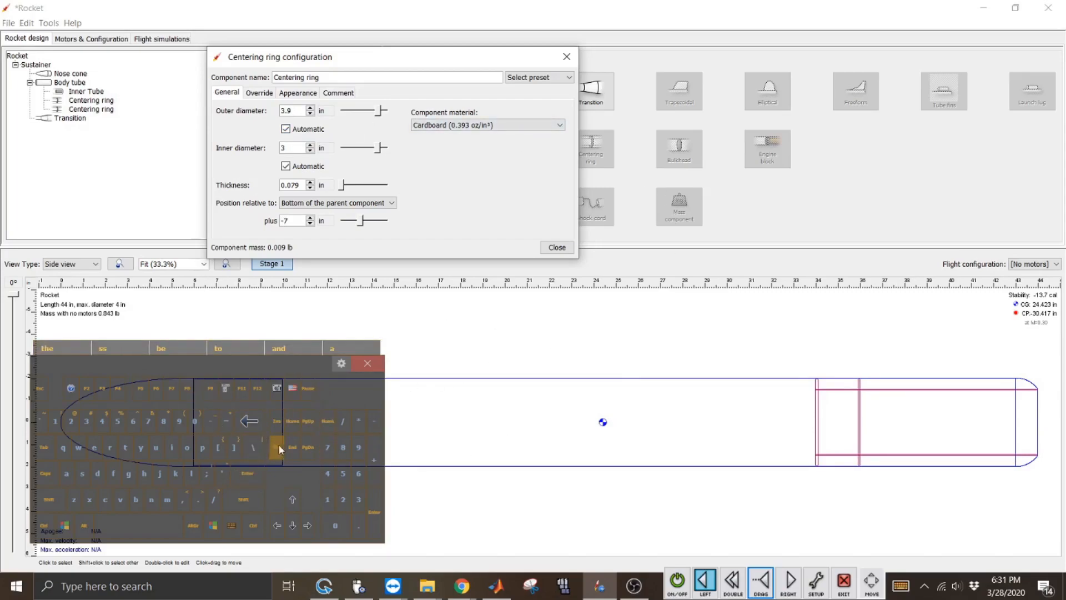
{"action": "left_click", "coordinate": [677, 580]}
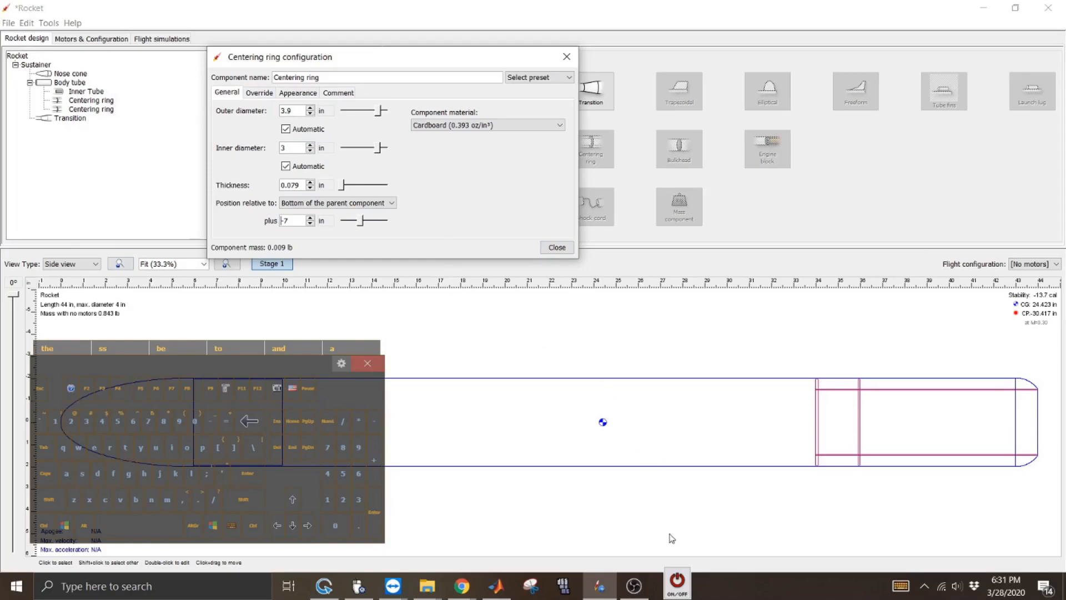
{"action": "left_click", "coordinate": [678, 582]}
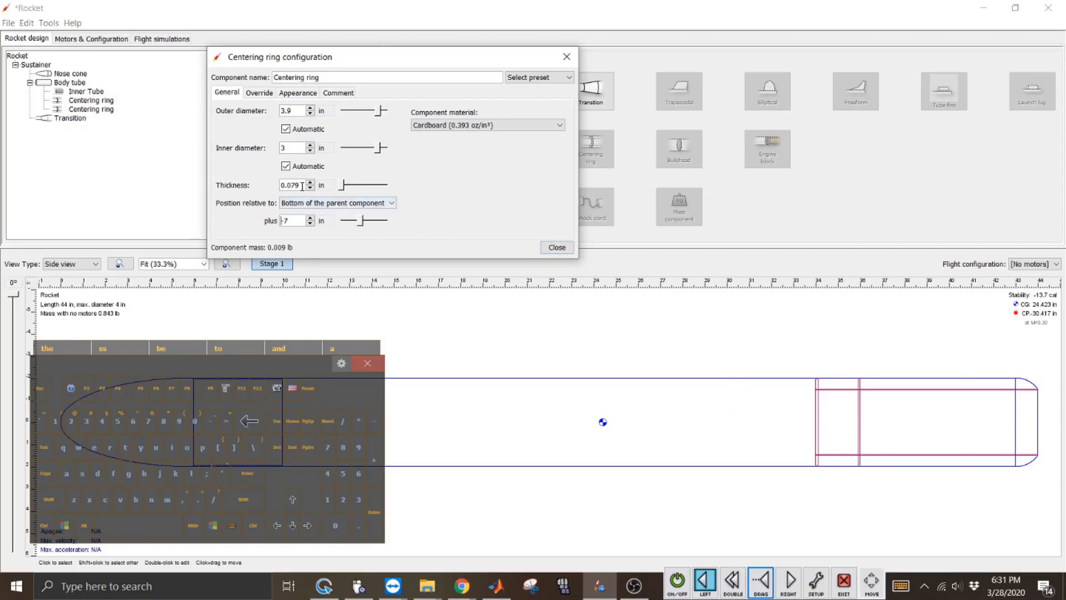
Set the second centering ring's thickness to 0.125 in
{"action": "left_click", "coordinate": [48, 527]}
{"action": "left_click", "coordinate": [64, 481]}
{"action": "left_click", "coordinate": [197, 500]}
{"action": "left_click", "coordinate": [328, 499]}
{"action": "left_click", "coordinate": [343, 499]}
{"action": "left_click", "coordinate": [343, 473]}
{"action": "left_click", "coordinate": [248, 473]}
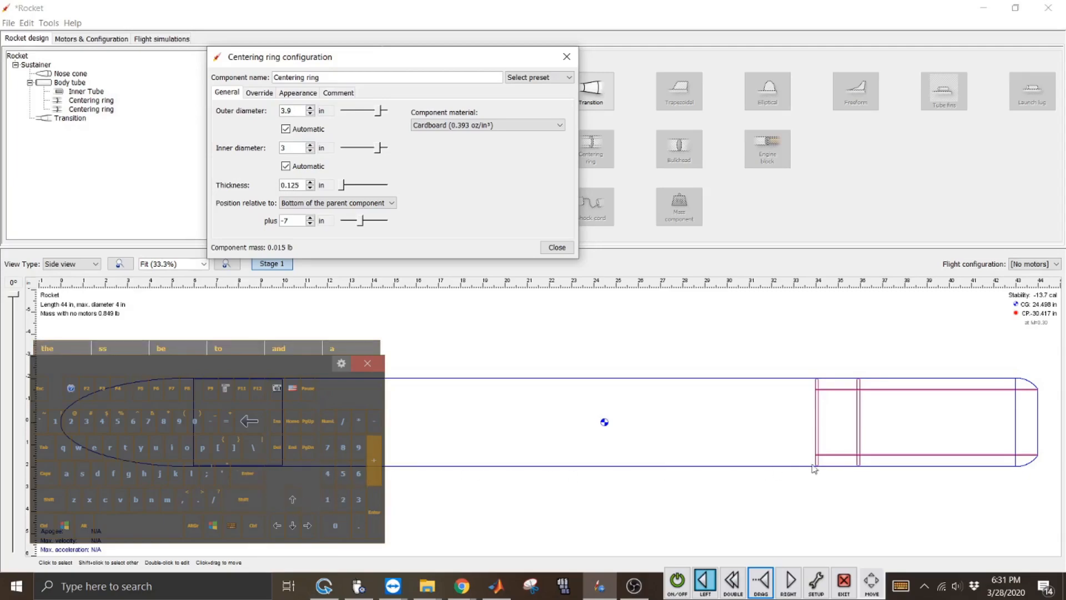
Add a trapezoidal fin set to the body tube and set its number of fins to 4
{"action": "left_click", "coordinate": [557, 248]}
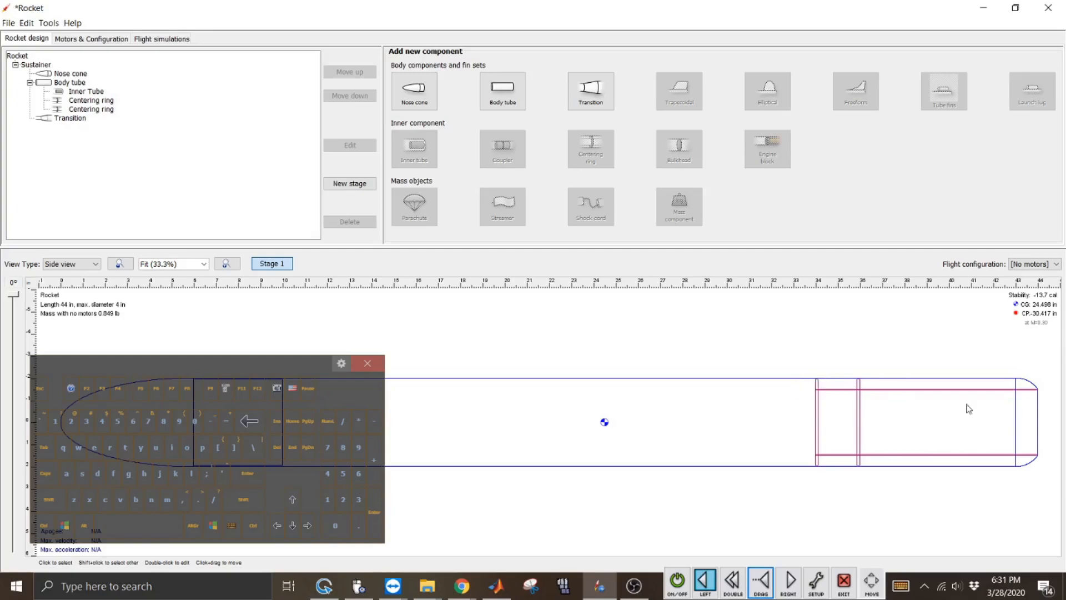
{"action": "left_click", "coordinate": [754, 408]}
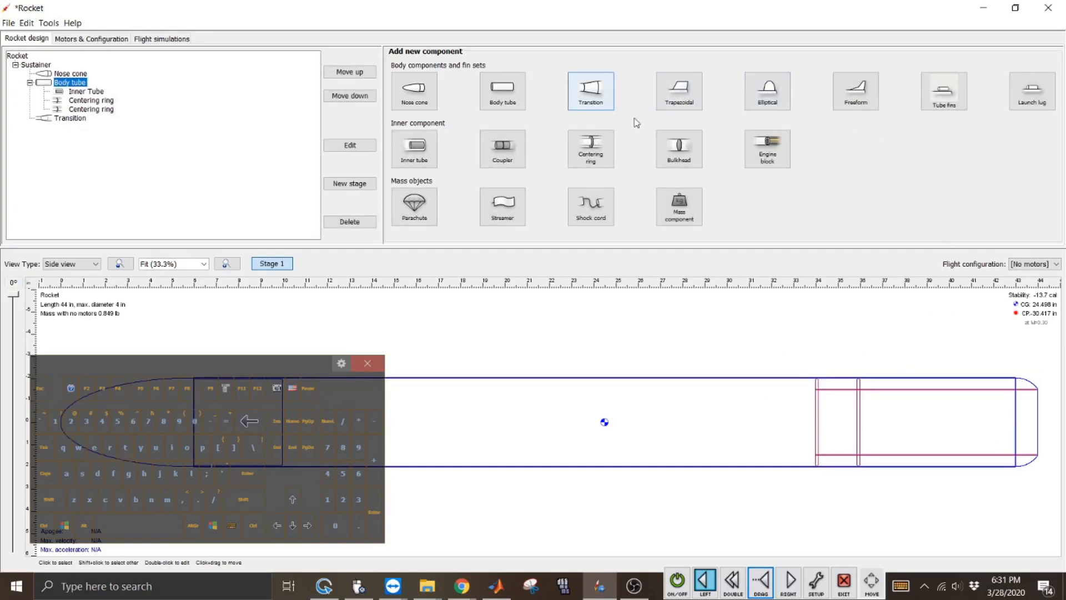
{"action": "left_click", "coordinate": [682, 97]}
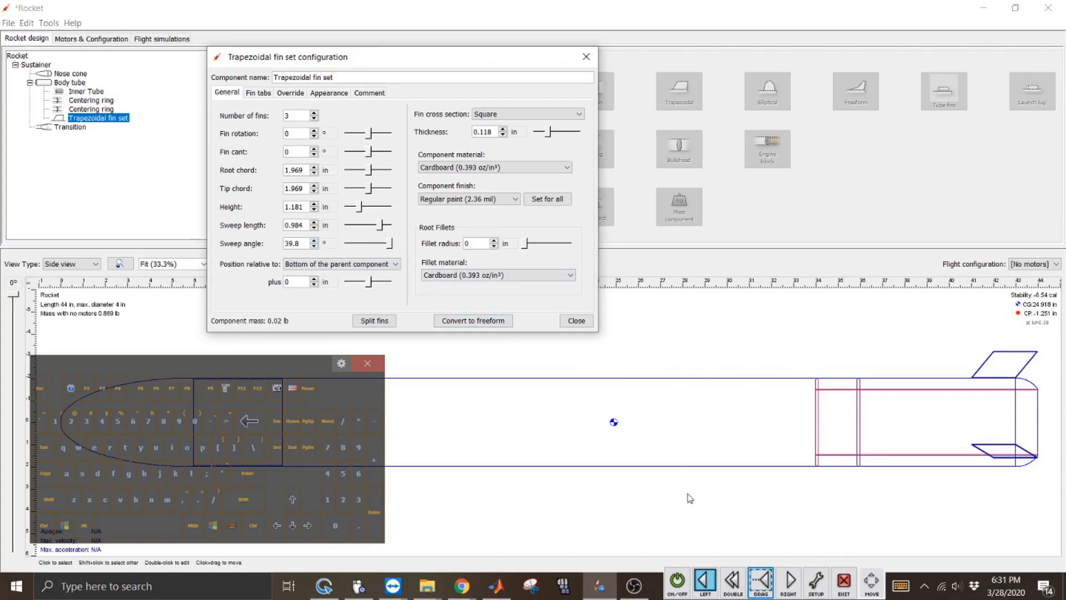
{"action": "left_click", "coordinate": [687, 578]}
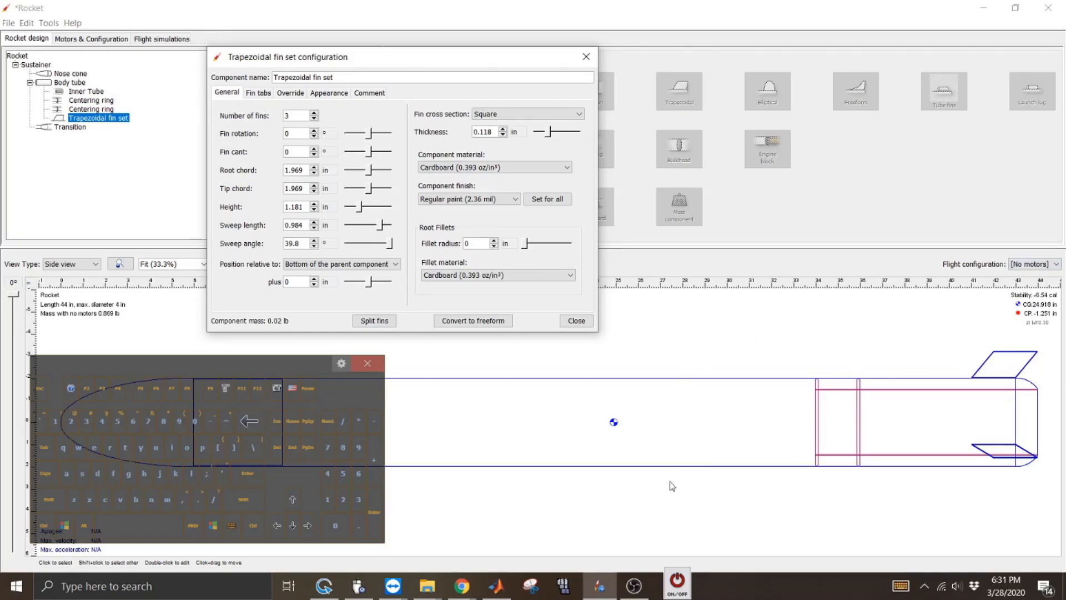
{"action": "left_click", "coordinate": [689, 579]}
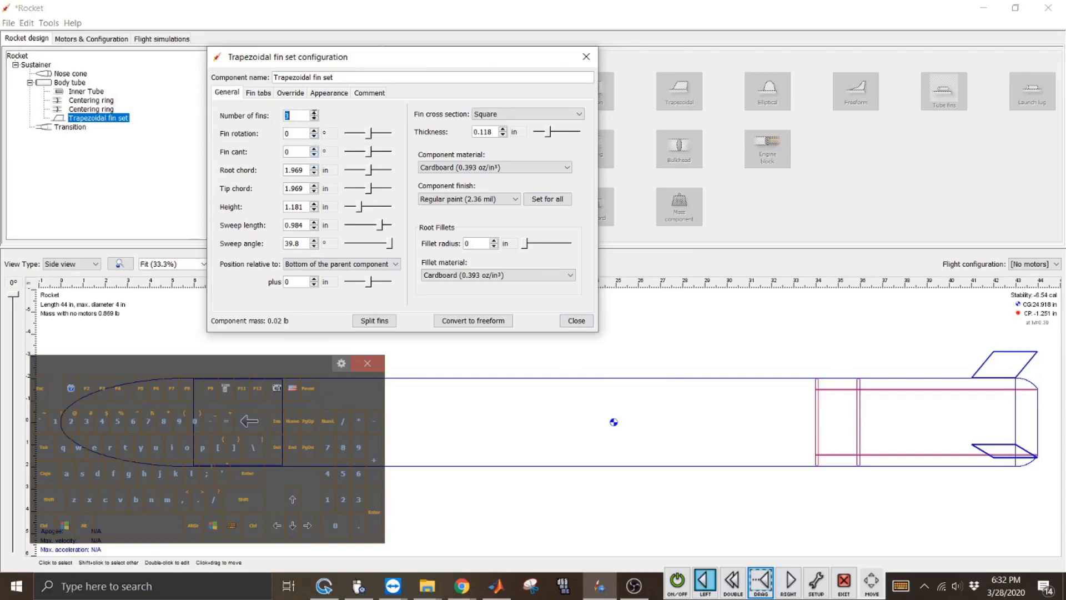
{"action": "left_click", "coordinate": [314, 113]}
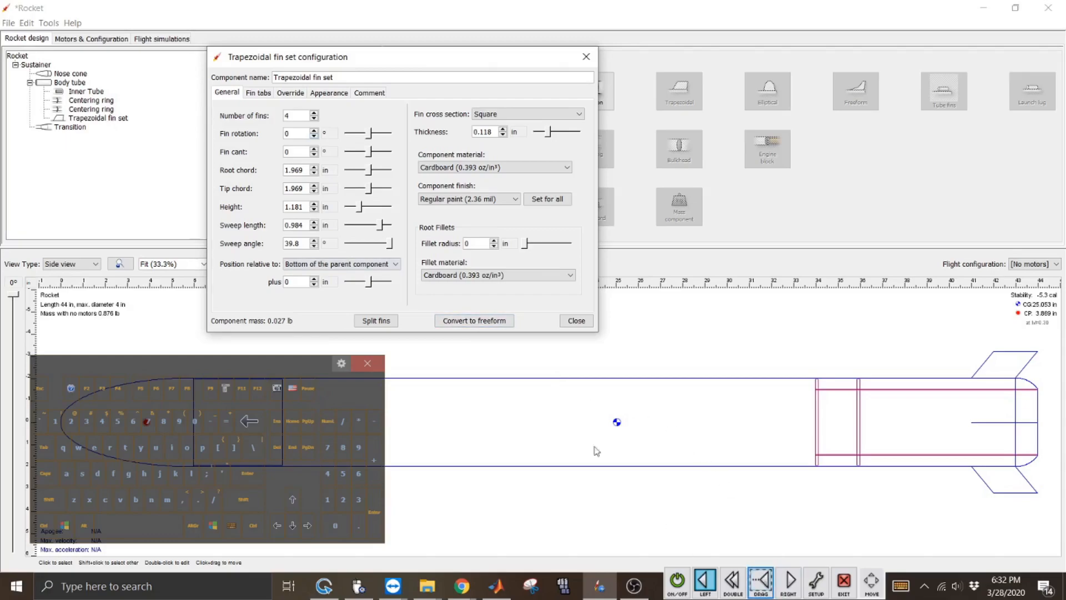
Set the fin set's root chord to 7 in and its tip chord to 3.5 in
{"action": "left_click", "coordinate": [302, 170]}
{"action": "left_click", "coordinate": [328, 449]}
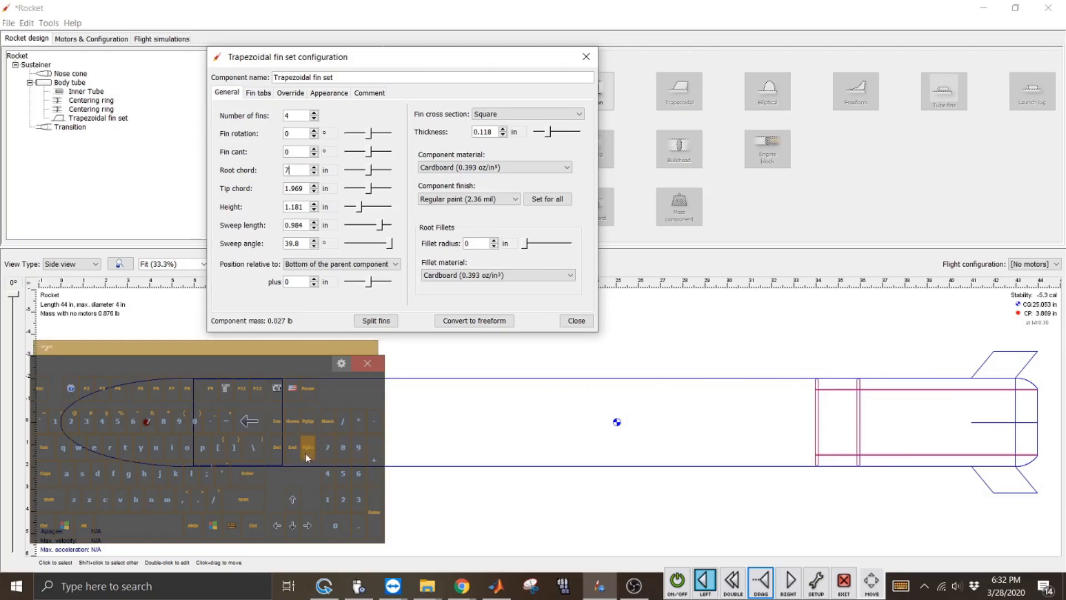
{"action": "left_click", "coordinate": [245, 474]}
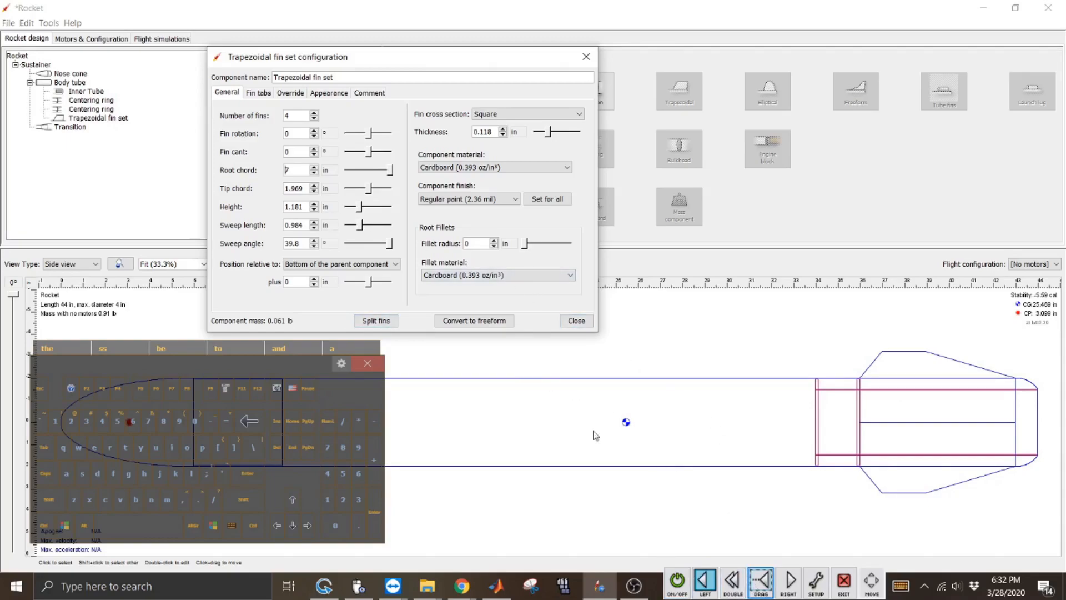
{"action": "left_click", "coordinate": [304, 188]}
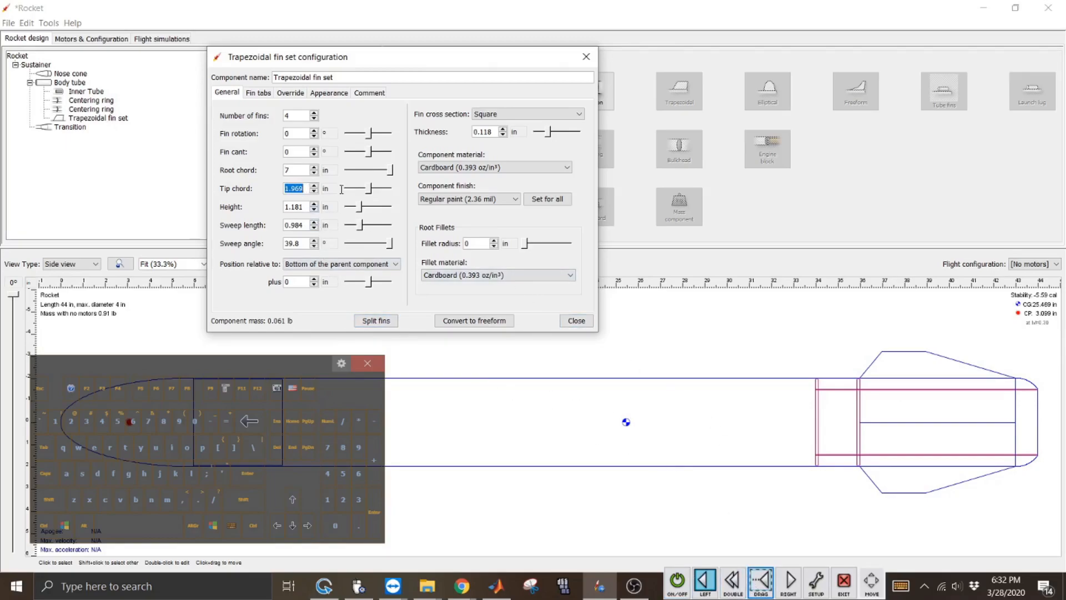
{"action": "left_click", "coordinate": [362, 500]}
{"action": "left_click", "coordinate": [362, 527]}
{"action": "left_click", "coordinate": [343, 473]}
{"action": "left_click", "coordinate": [256, 472]}
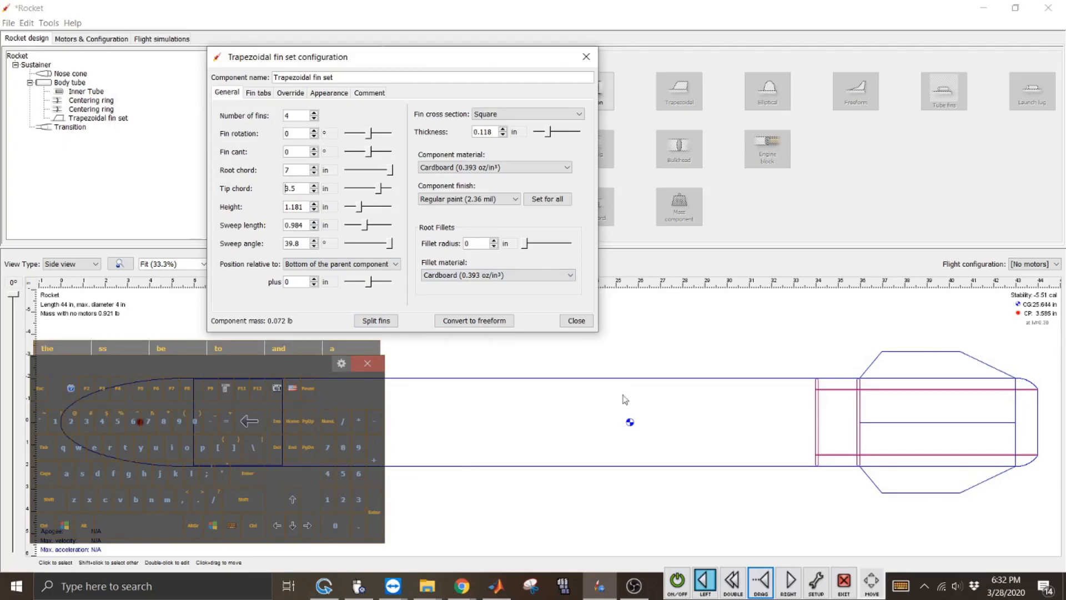
Set the fin set's sweep length to 1.75 in
{"action": "left_click", "coordinate": [750, 580]}
{"action": "left_click", "coordinate": [302, 225]}
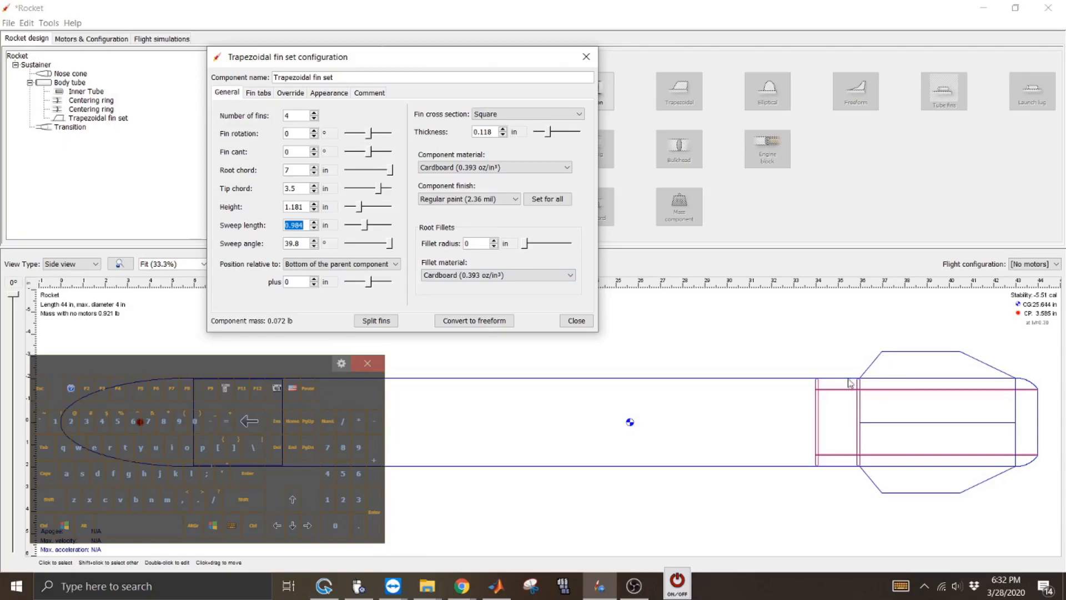
{"action": "mouse_move", "coordinate": [682, 572]}
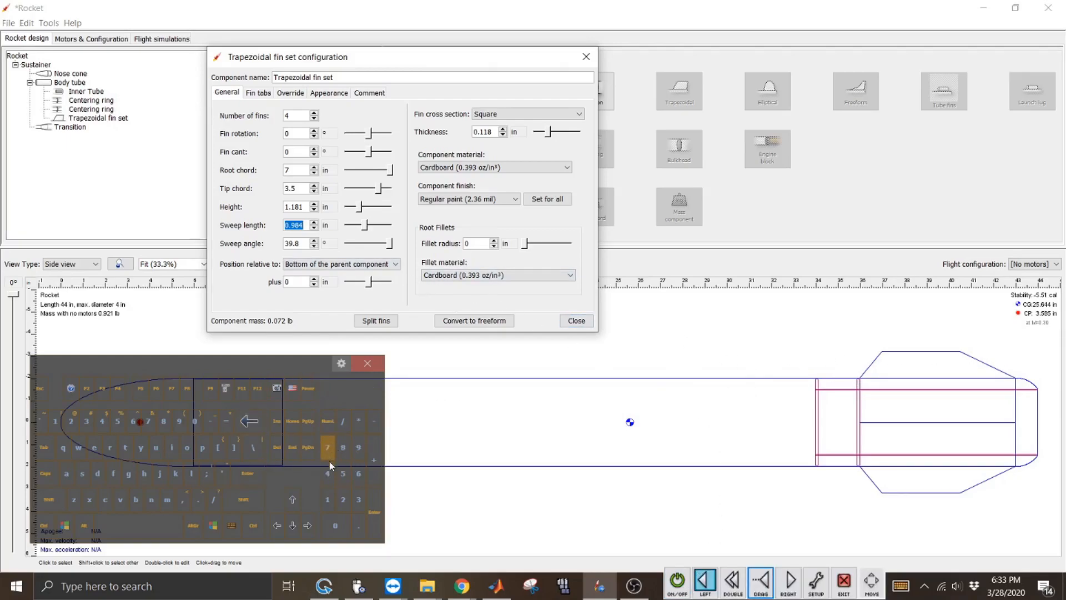
{"action": "left_click", "coordinate": [328, 504]}
{"action": "left_click", "coordinate": [358, 526]}
{"action": "left_click", "coordinate": [327, 449]}
{"action": "left_click", "coordinate": [343, 473]}
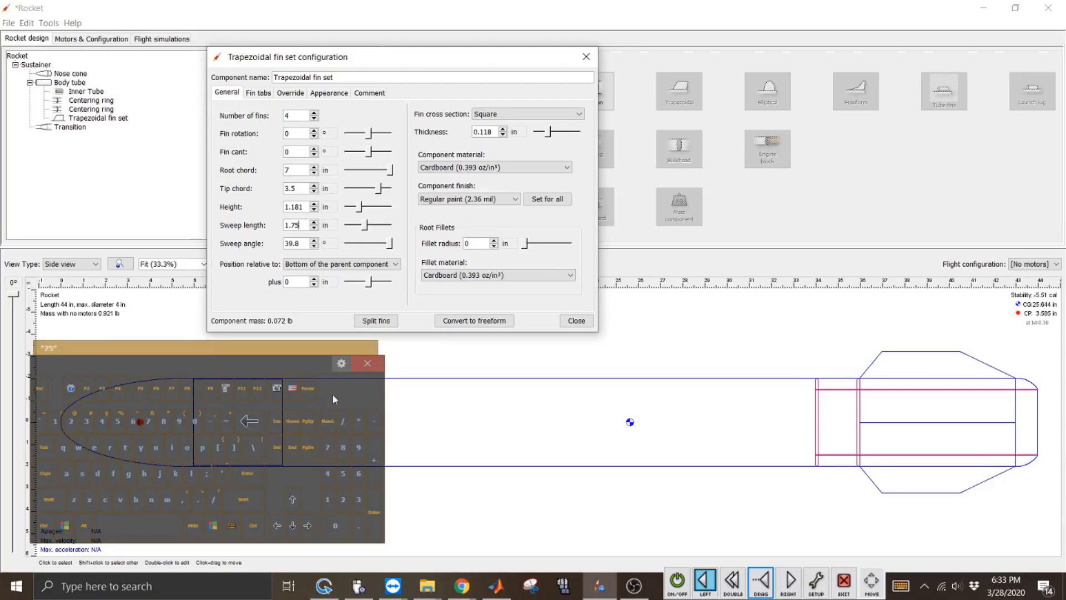
{"action": "left_click", "coordinate": [255, 476]}
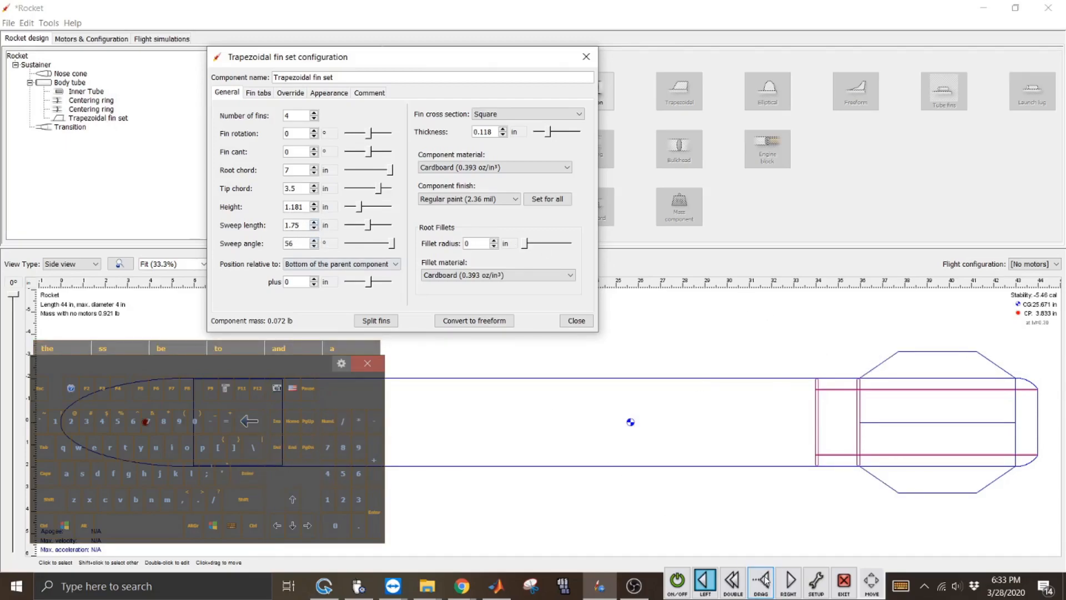
Set the fin height to 4 in and close the fin set configuration
{"action": "double_click", "coordinate": [303, 207]}
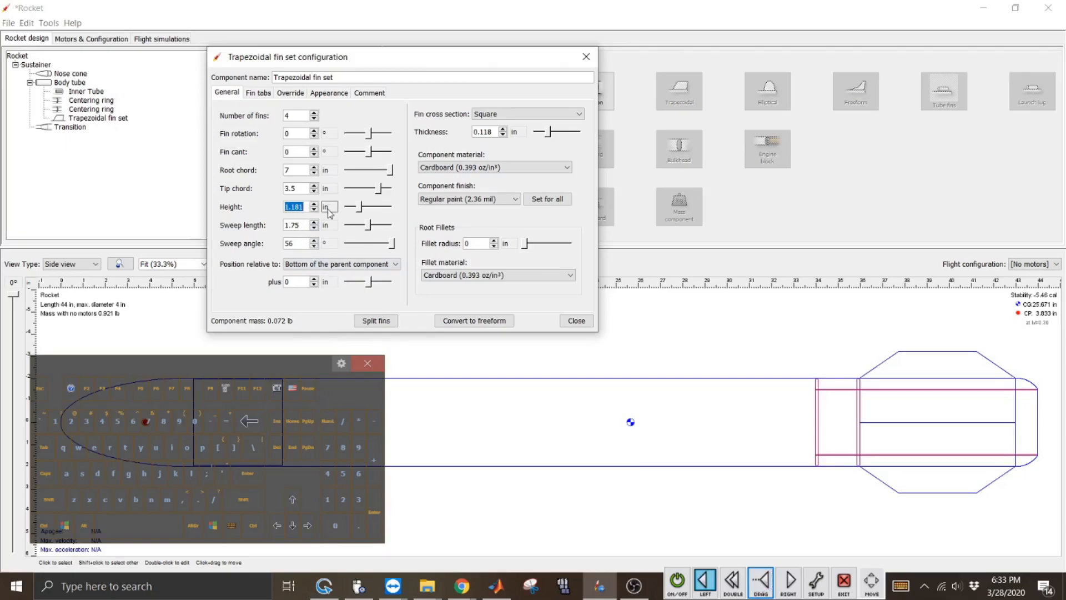
{"action": "left_click", "coordinate": [327, 473]}
{"action": "left_click", "coordinate": [253, 473]}
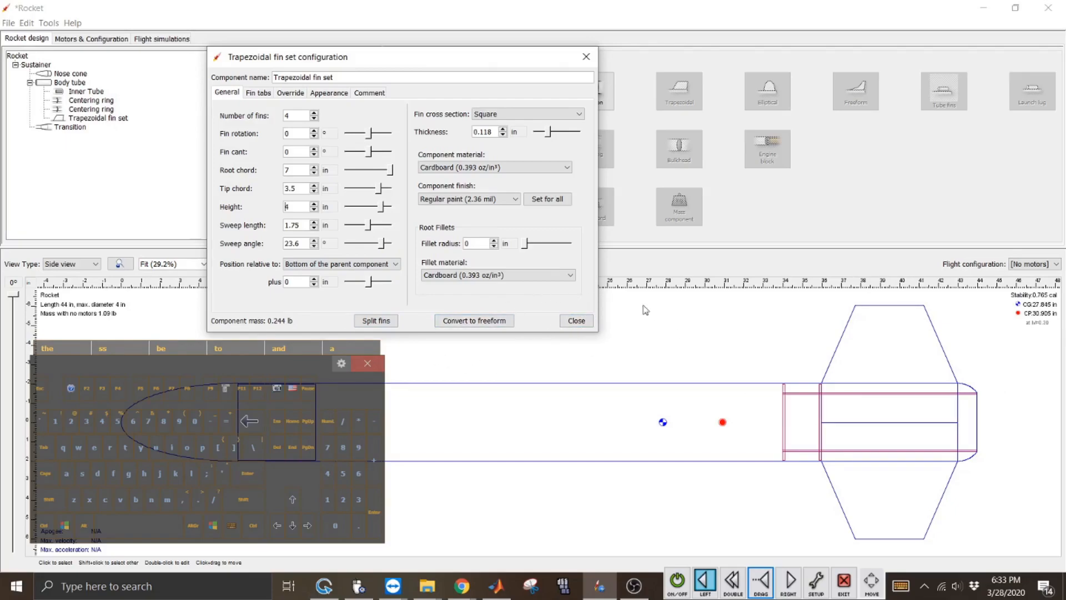
{"action": "left_click", "coordinate": [586, 323]}
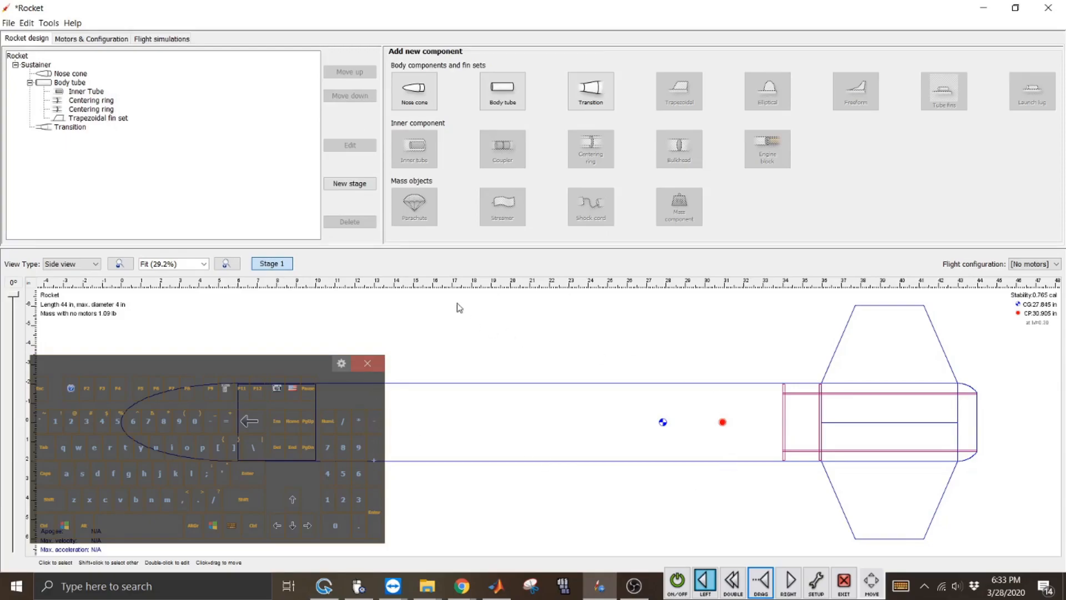
Reopen the trapezoidal fin set's configuration and set the through-the-wall tab length to 7 in
{"action": "left_click", "coordinate": [98, 118]}
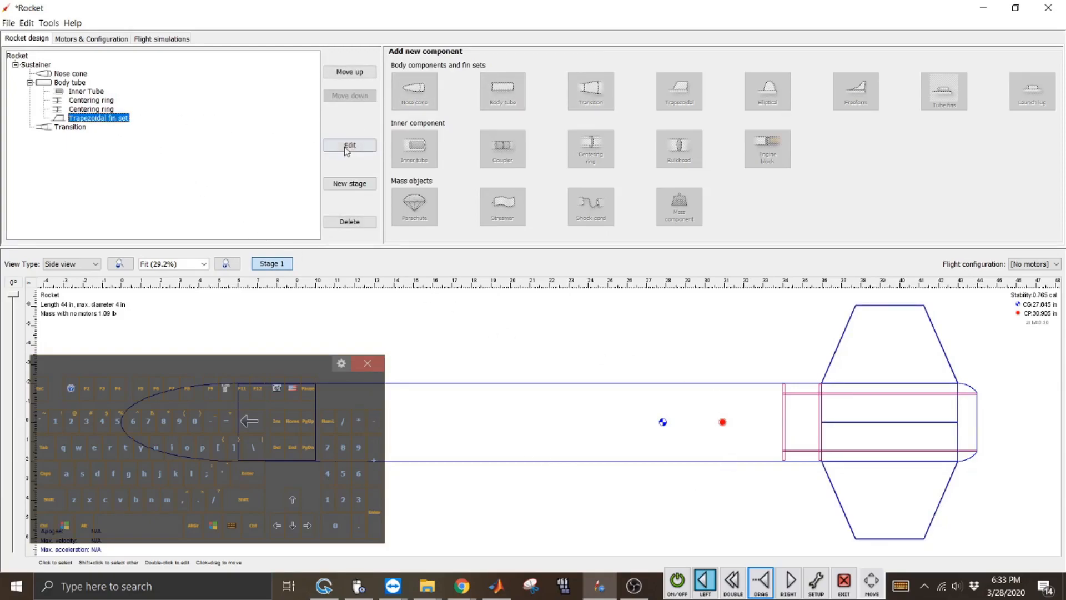
{"action": "left_click", "coordinate": [349, 146]}
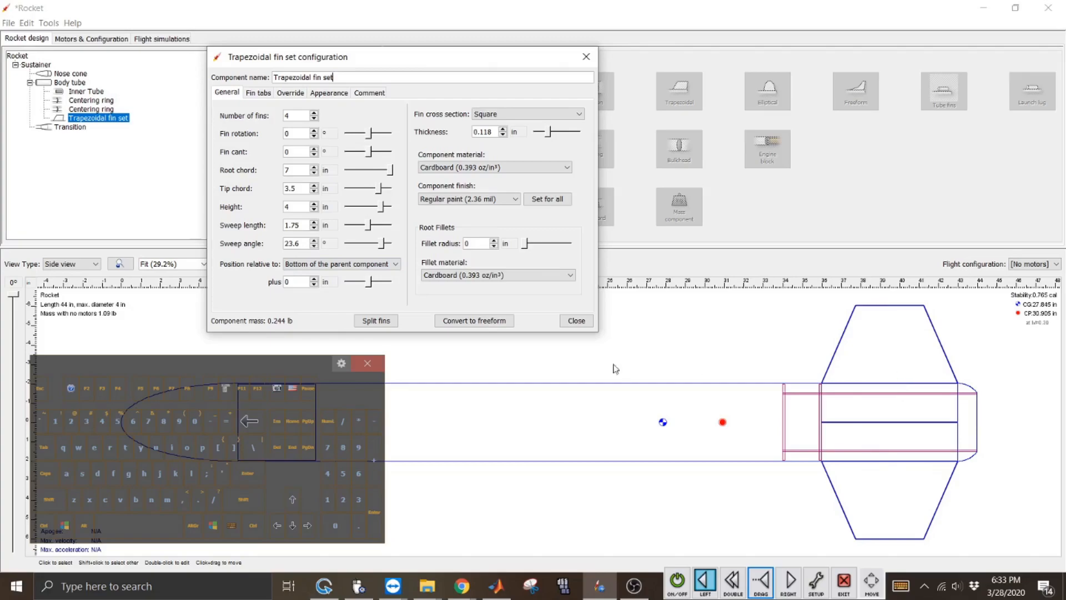
{"action": "left_click", "coordinate": [265, 94]}
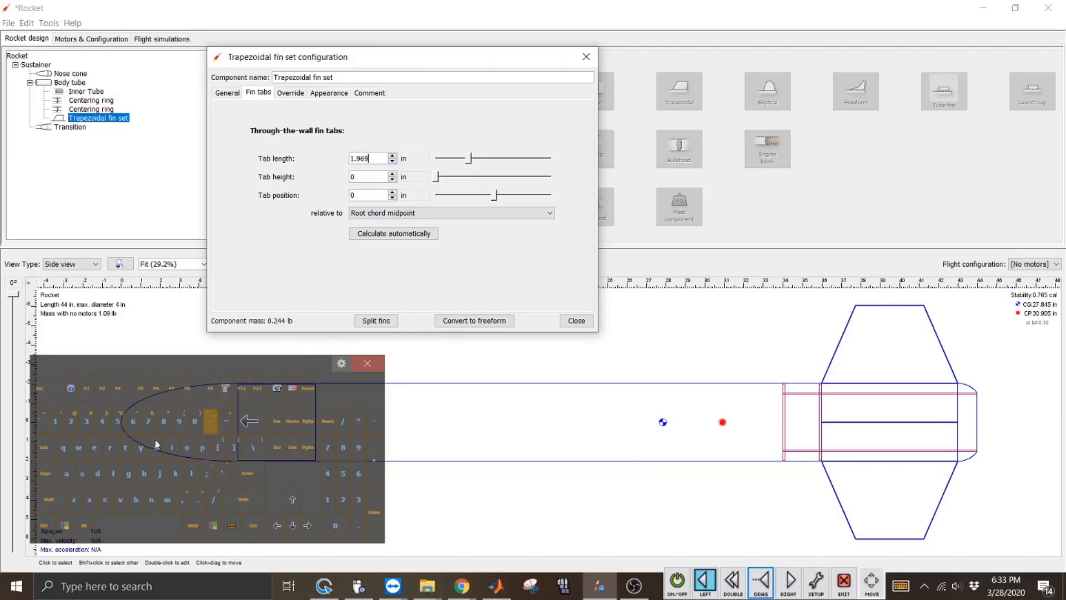
{"action": "left_click", "coordinate": [48, 528]}
{"action": "left_click", "coordinate": [67, 473]}
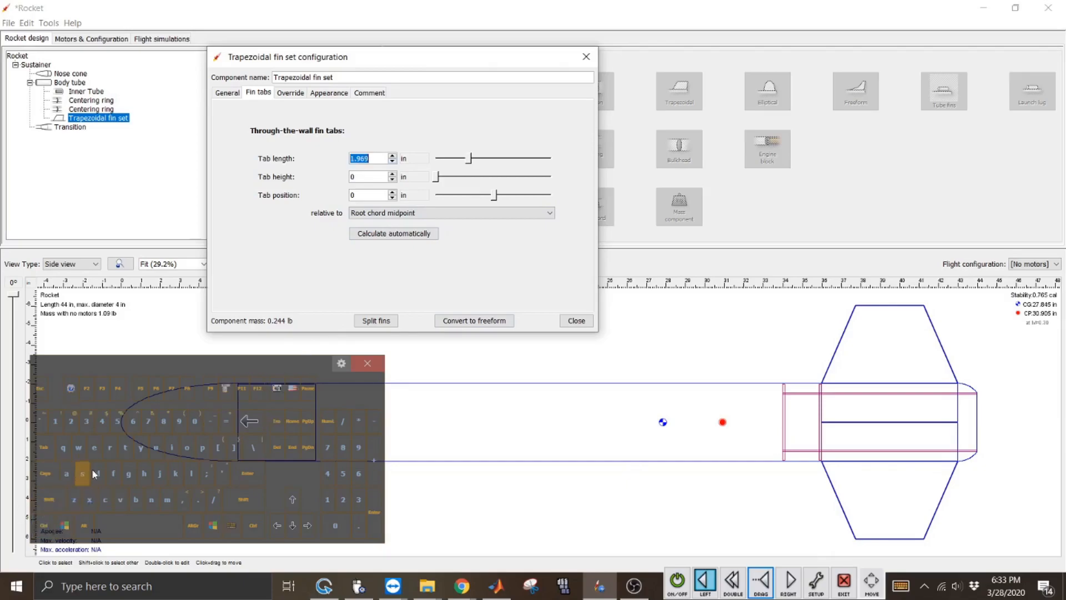
{"action": "left_click", "coordinate": [148, 421]}
{"action": "left_click", "coordinate": [250, 473]}
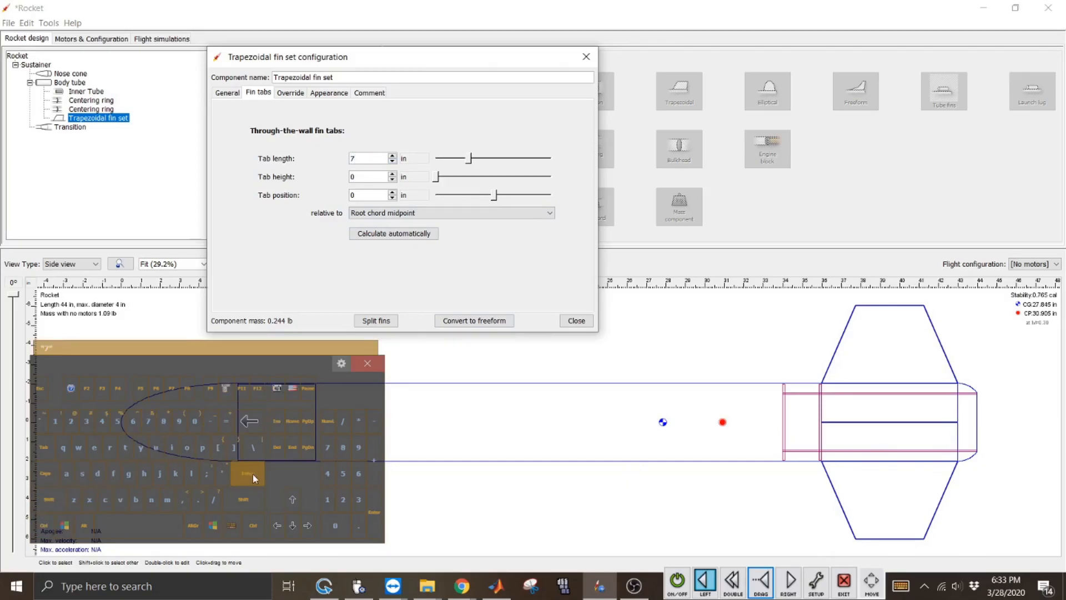
Set the fin tab height to 0.5 in and close the fin set configuration
{"action": "left_click", "coordinate": [377, 176]}
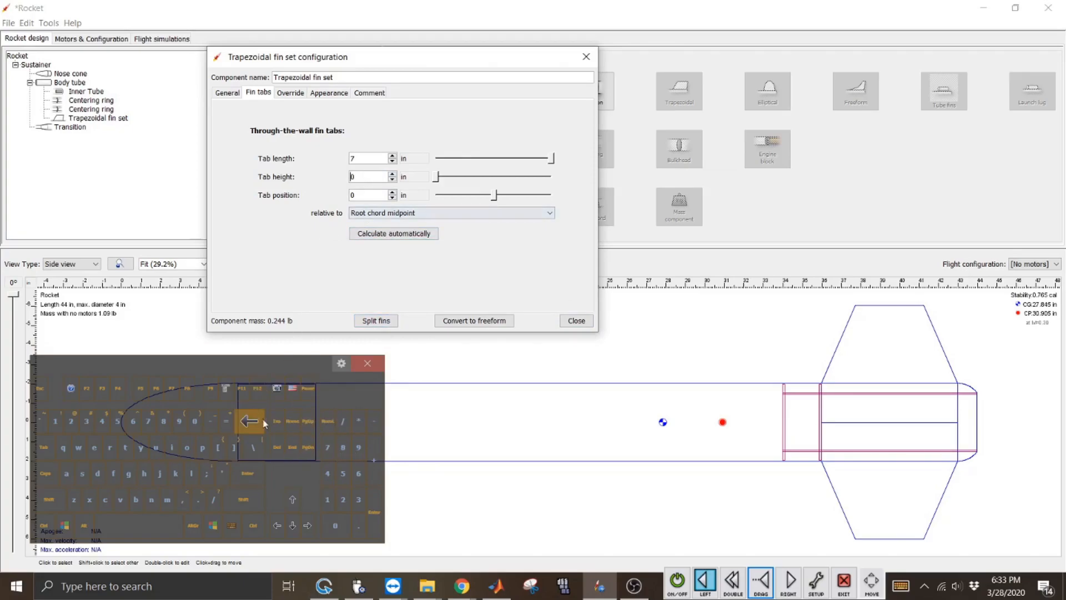
{"action": "left_click", "coordinate": [363, 527]}
{"action": "left_click", "coordinate": [343, 473]}
{"action": "left_click", "coordinate": [260, 470]}
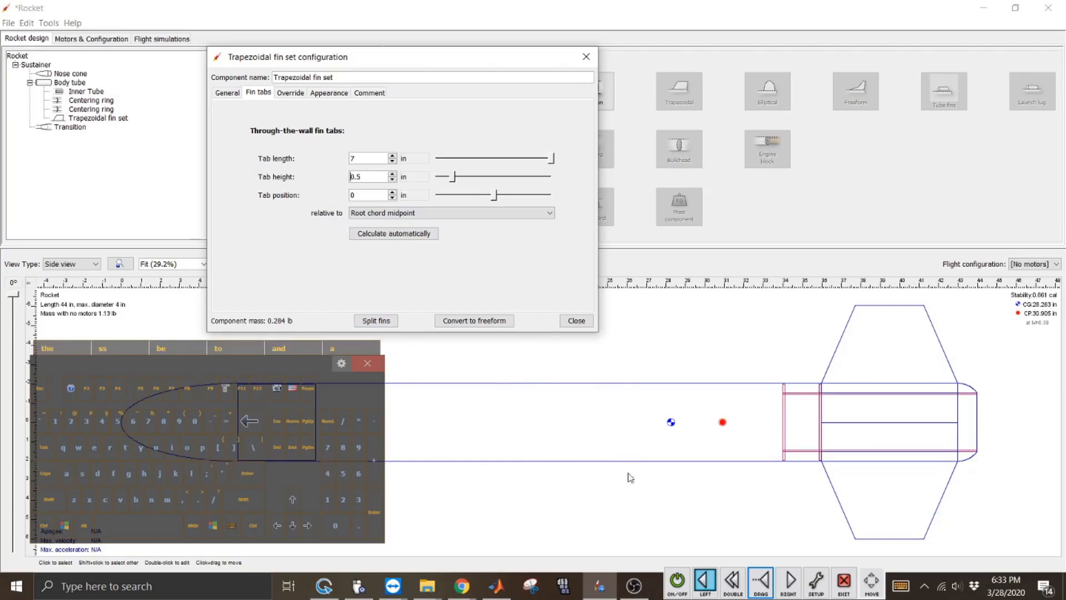
{"action": "left_click", "coordinate": [677, 580]}
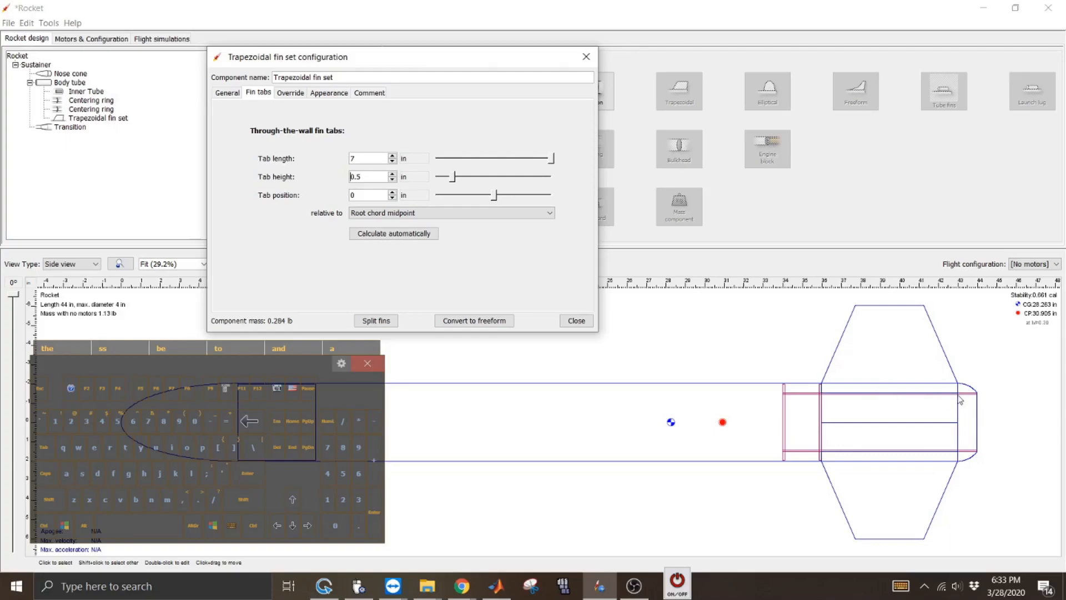
{"action": "left_click", "coordinate": [685, 586]}
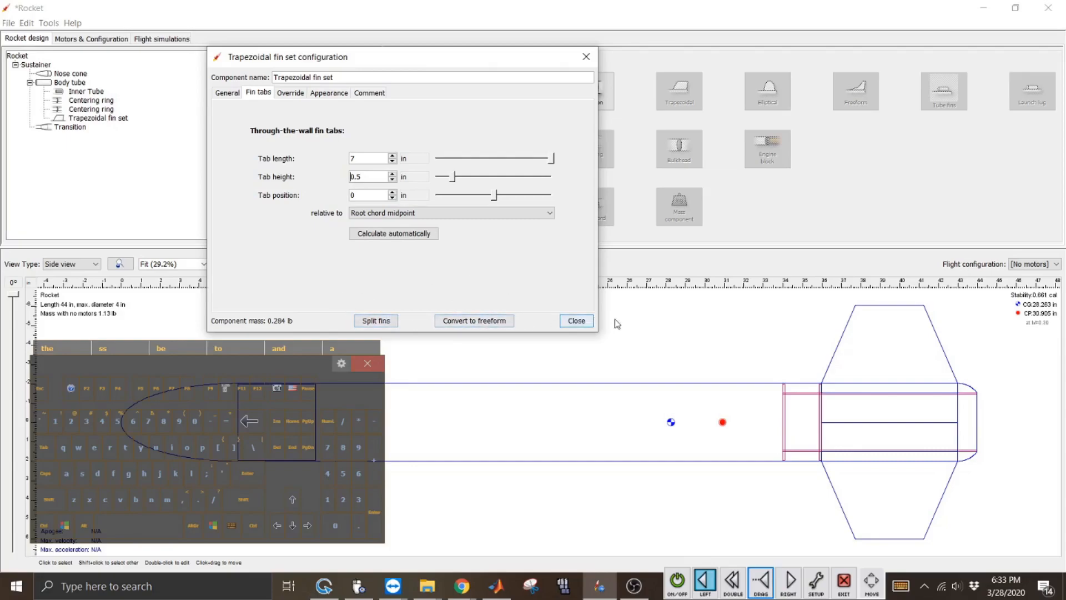
{"action": "left_click", "coordinate": [588, 322]}
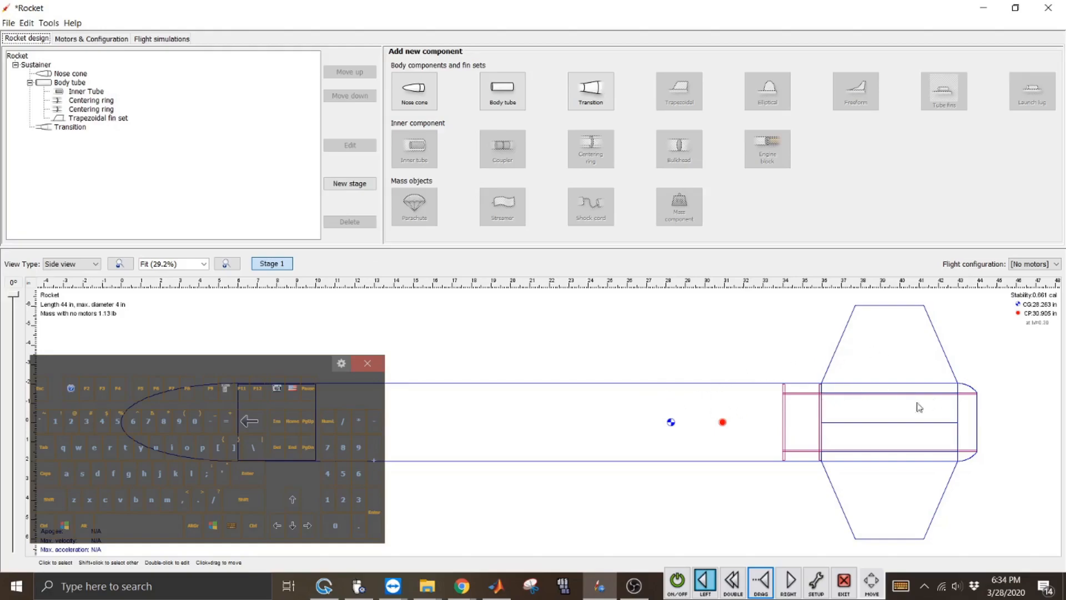
Make the body tube's inner tube a motor mount and close its configuration
{"action": "left_click", "coordinate": [93, 92]}
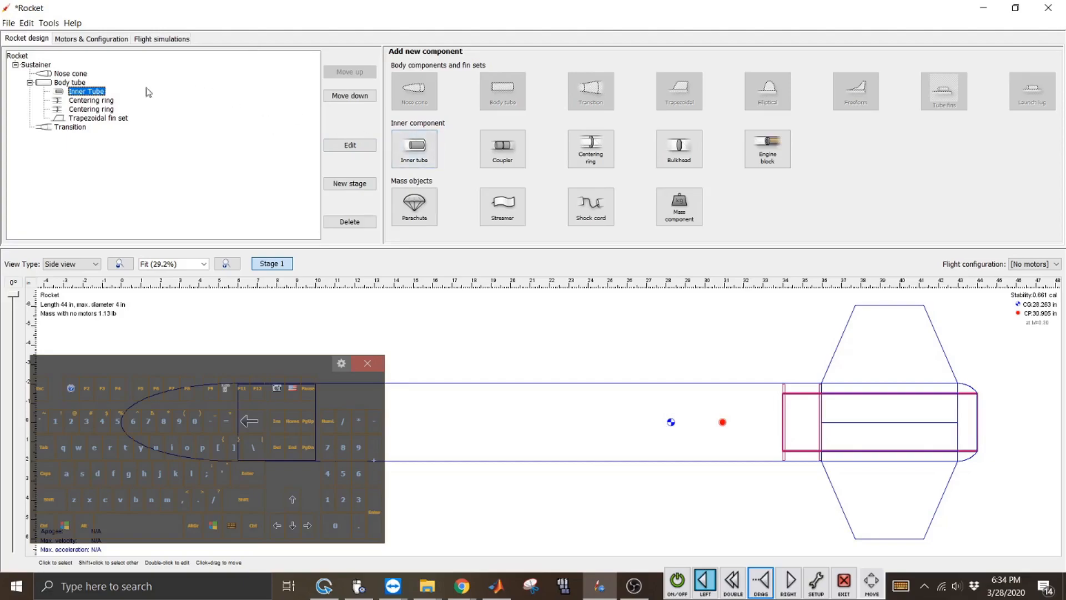
{"action": "left_click", "coordinate": [328, 147]}
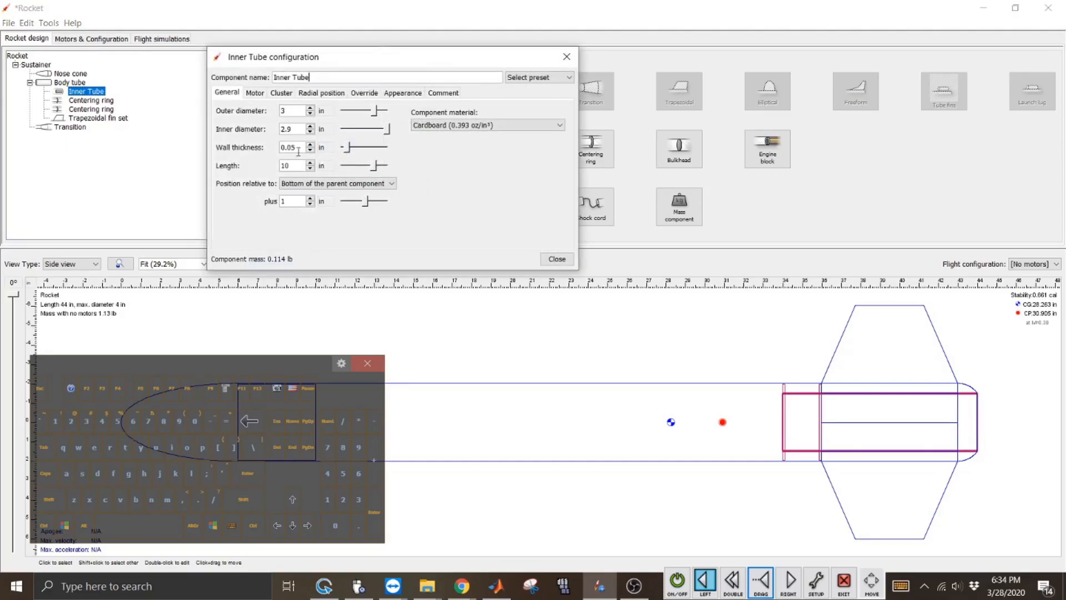
{"action": "left_click", "coordinate": [255, 94]}
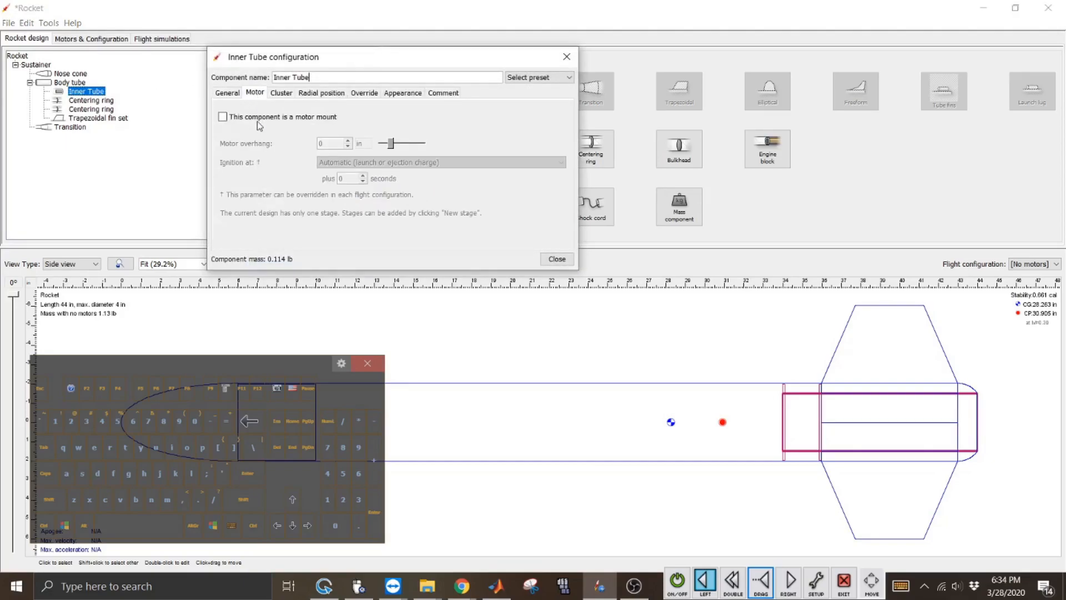
{"action": "left_click", "coordinate": [232, 118]}
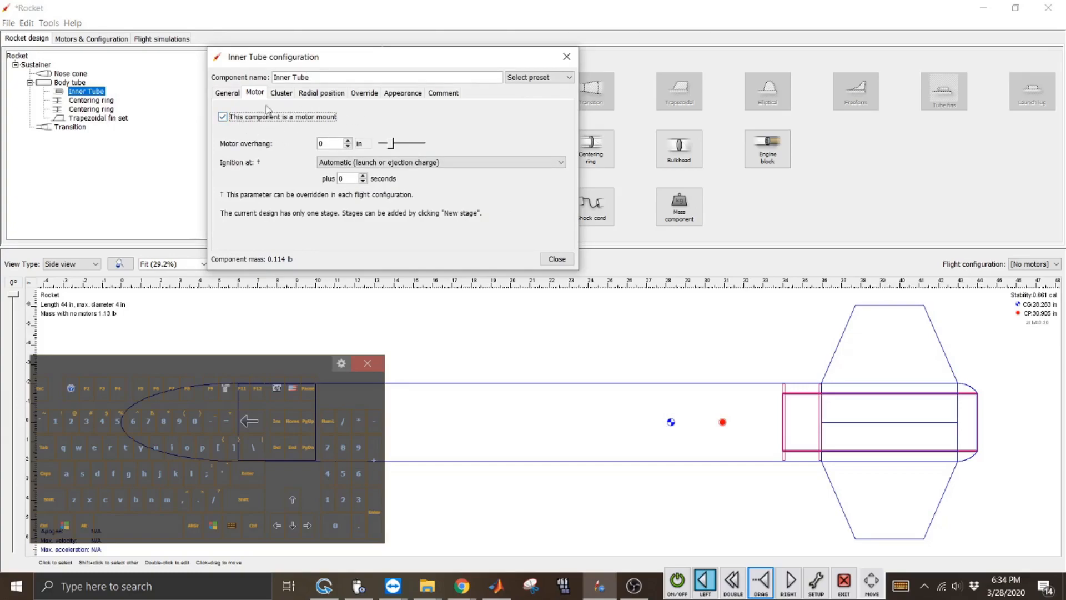
{"action": "left_click", "coordinate": [564, 261]}
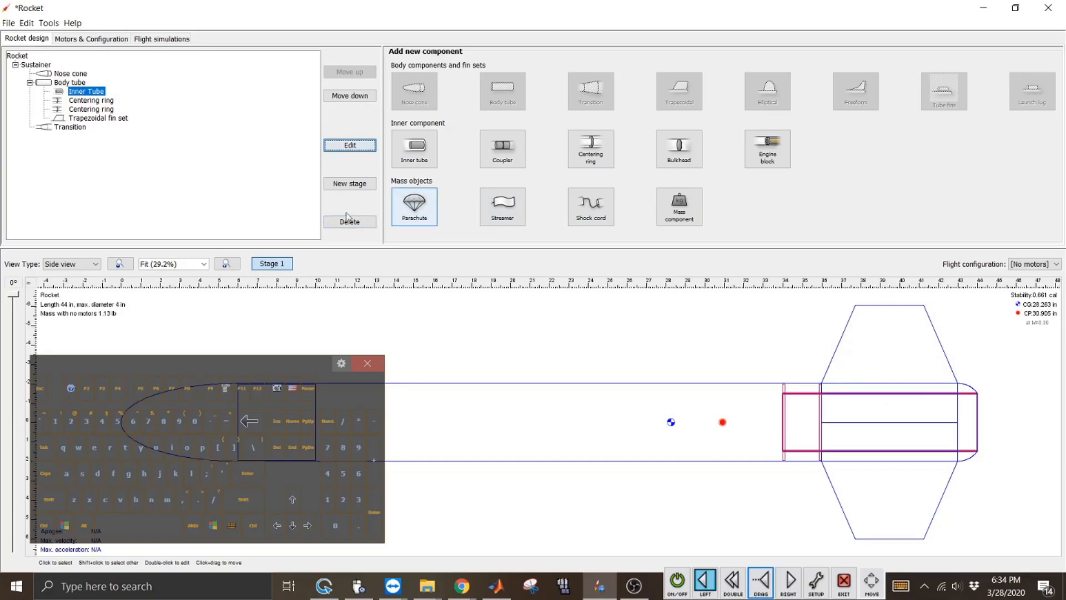
Create a new motor configuration, open motor selection for the inner tube mount, and hide the on-screen keyboard
{"action": "left_click", "coordinate": [102, 42]}
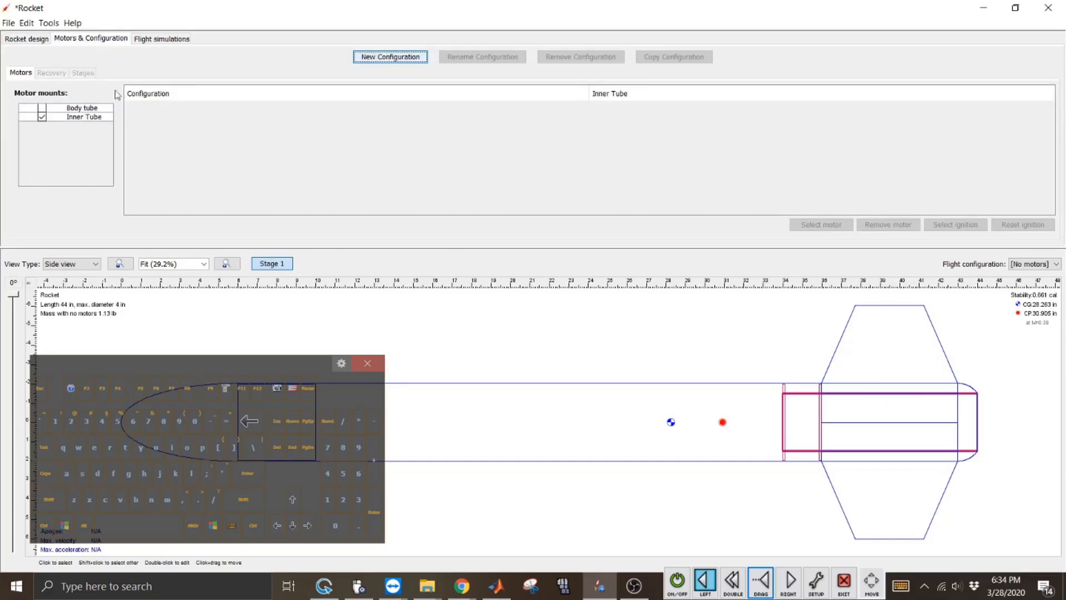
{"action": "left_click", "coordinate": [397, 57]}
{"action": "left_click", "coordinate": [815, 227]}
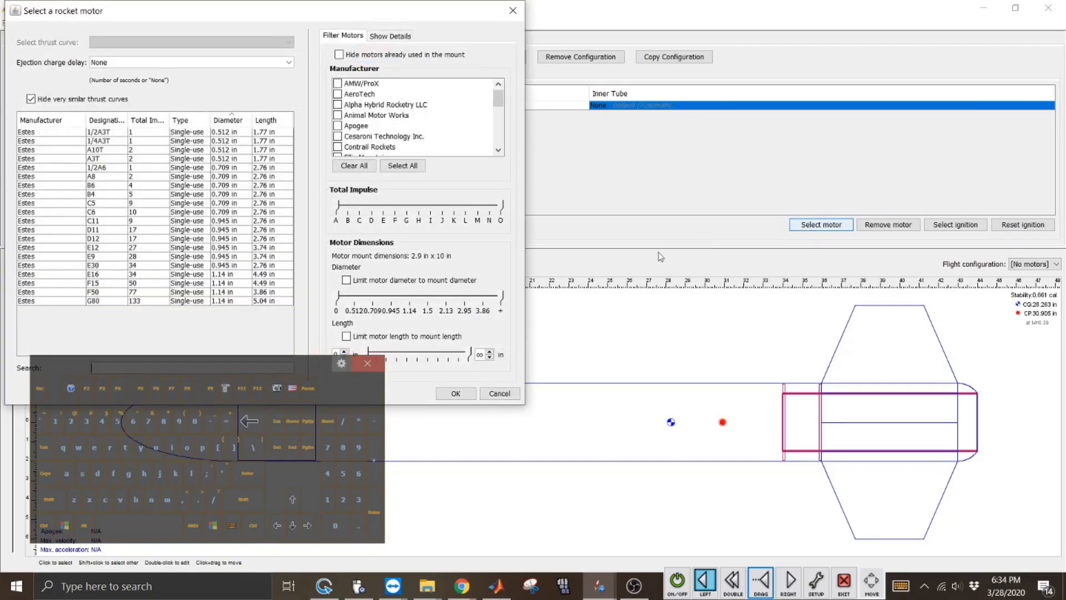
{"action": "left_click", "coordinate": [366, 363]}
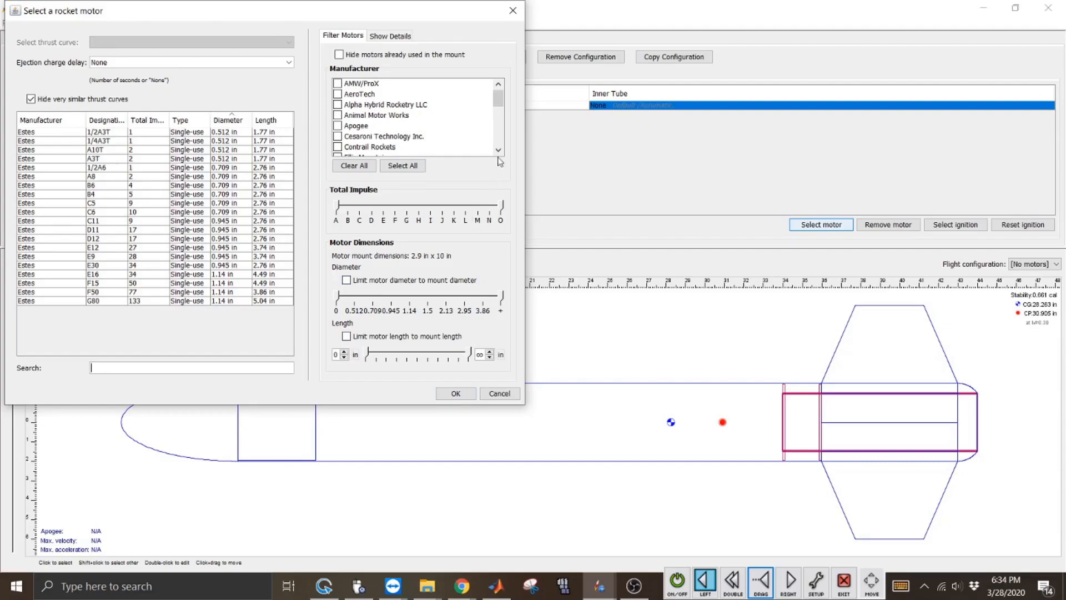
Assign the Estes F15 motor with an ejection charge delay of 0 to the inner tube mount
{"action": "left_click", "coordinate": [501, 123]}
{"action": "left_click", "coordinate": [501, 132]}
{"action": "left_click", "coordinate": [499, 93]}
{"action": "left_click", "coordinate": [499, 93]}
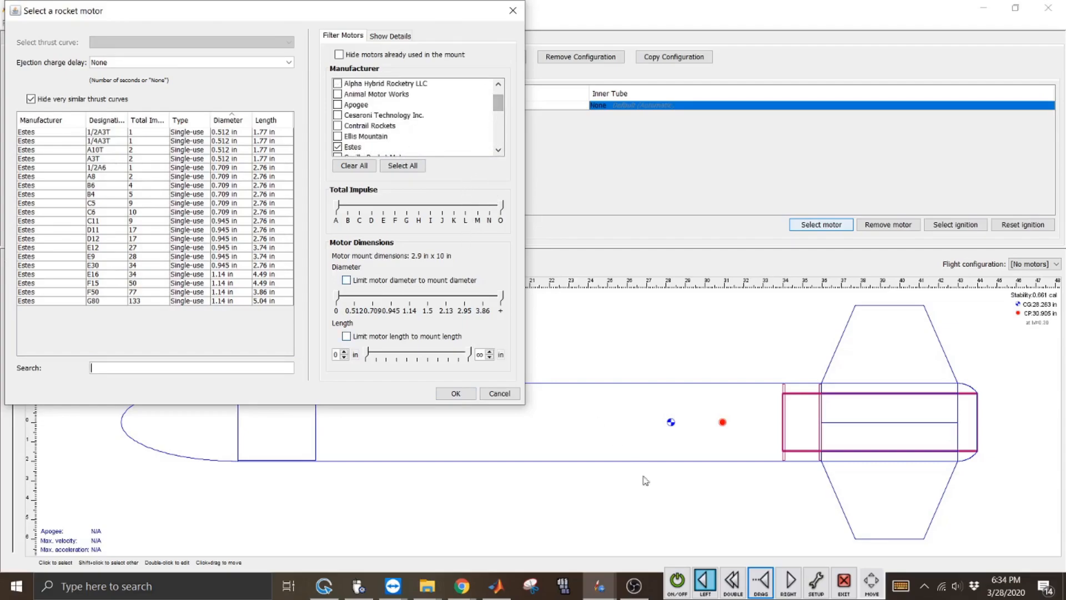
{"action": "left_click", "coordinate": [677, 581]}
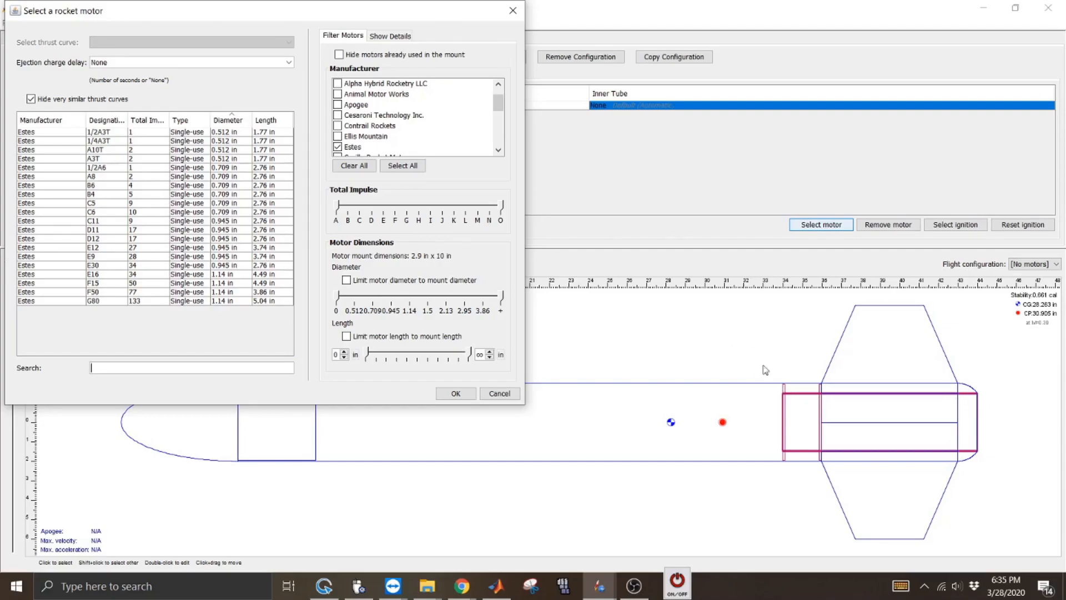
{"action": "left_click", "coordinate": [677, 580]}
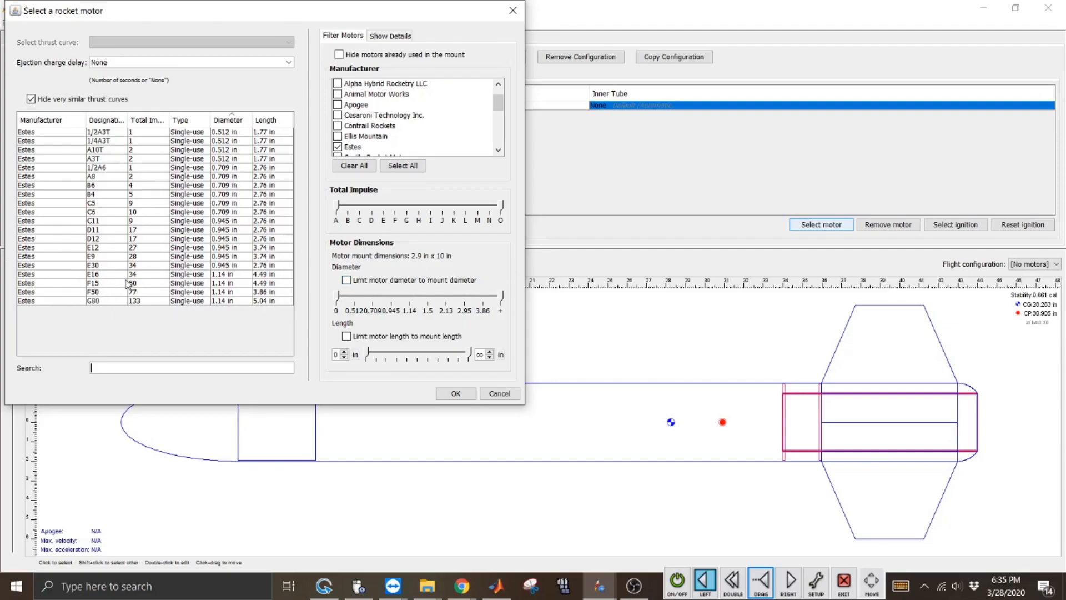
{"action": "left_click", "coordinate": [31, 284]}
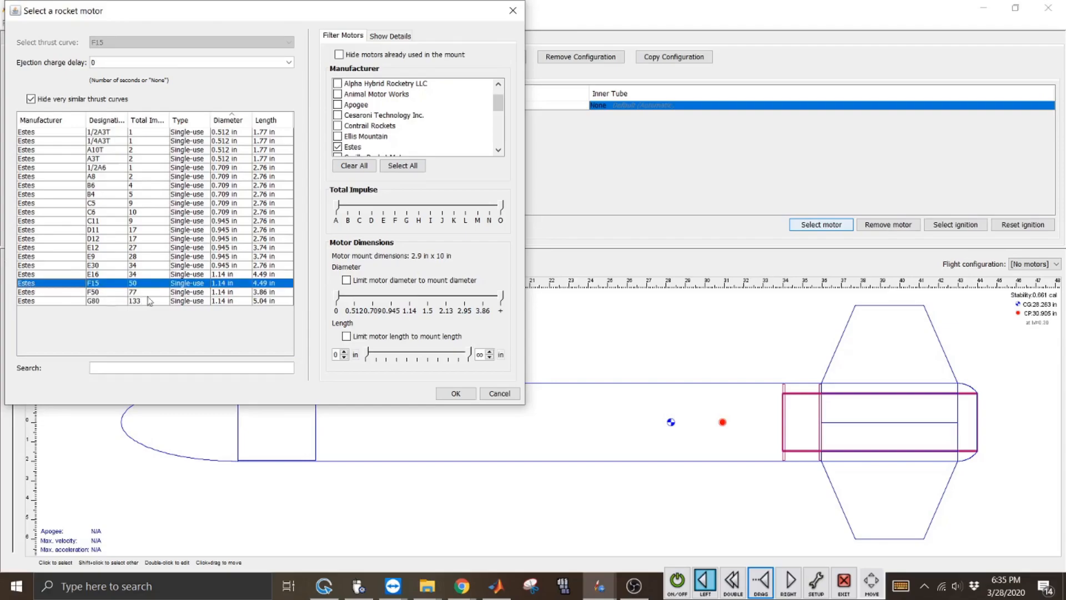
{"action": "left_click", "coordinate": [455, 394]}
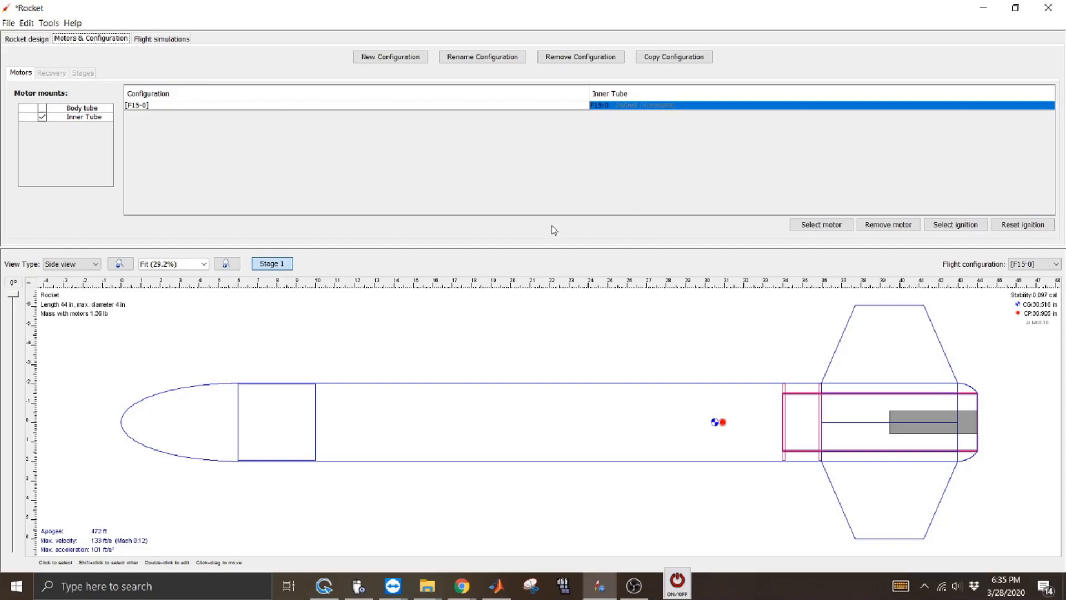
Return to the rocket design view and clear the component selection
{"action": "left_click", "coordinate": [678, 583]}
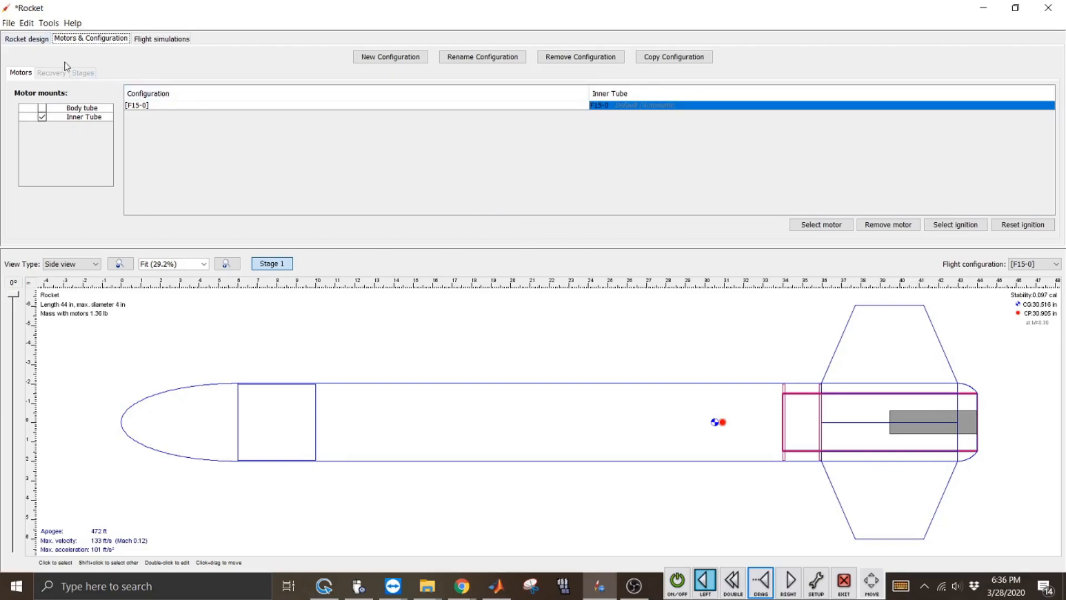
{"action": "left_click", "coordinate": [26, 39]}
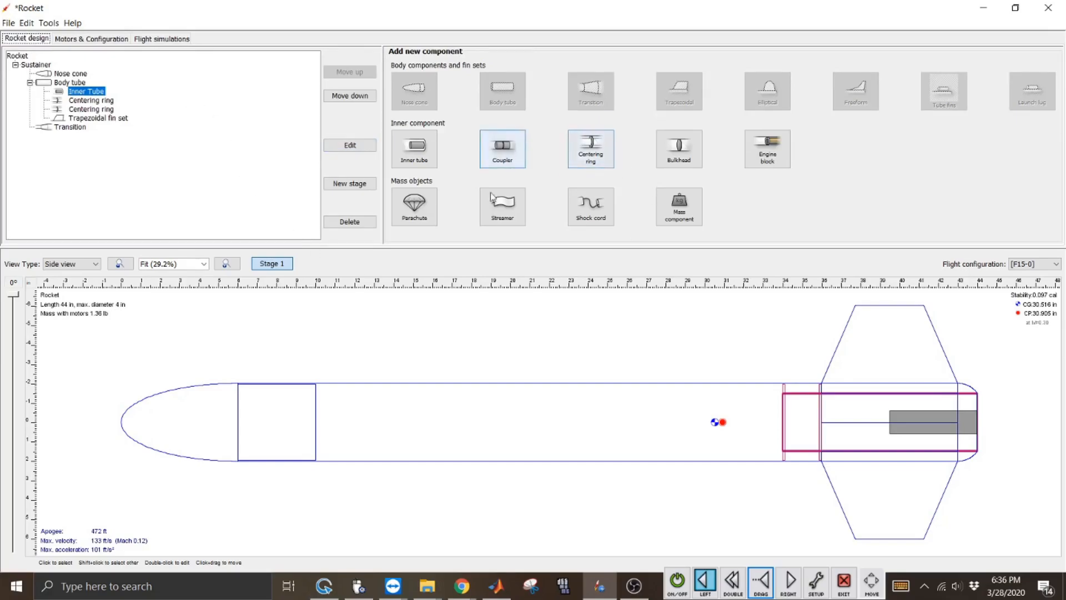
{"action": "left_click", "coordinate": [646, 317]}
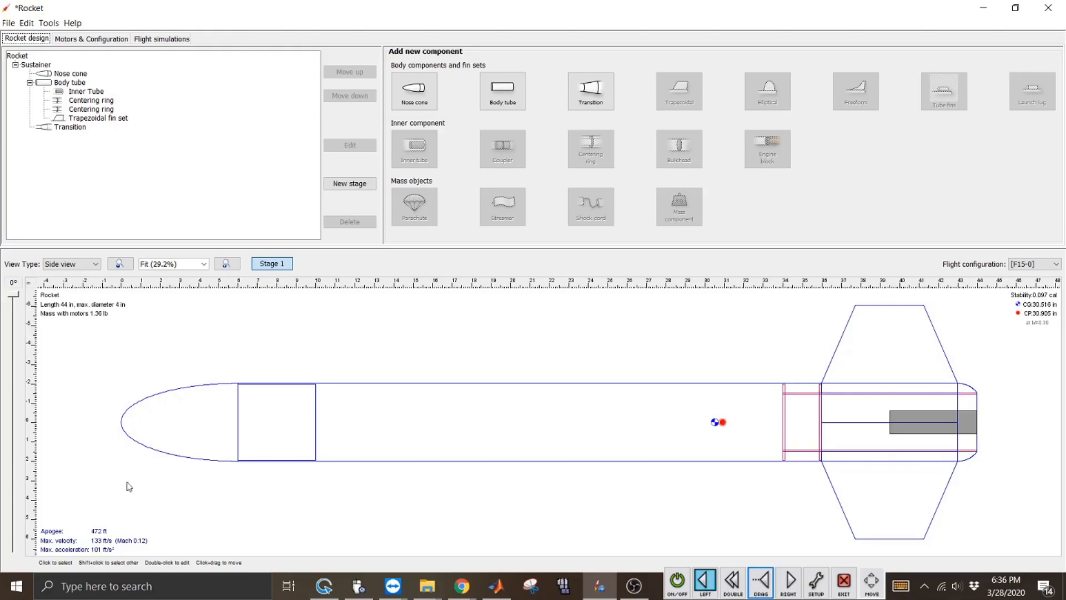
{"action": "left_click", "coordinate": [676, 579]}
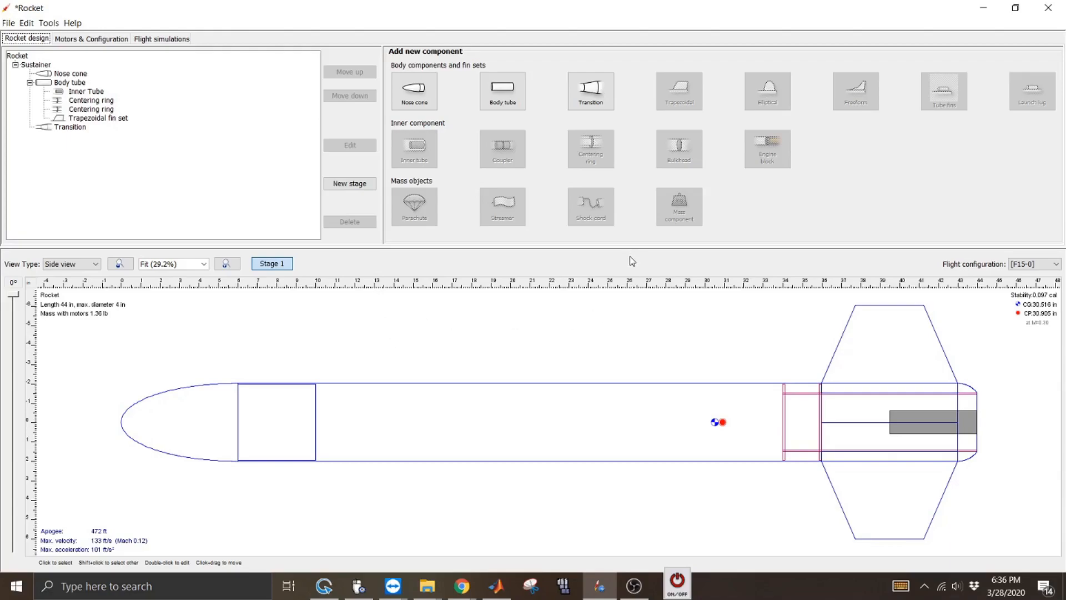
{"action": "left_click", "coordinate": [686, 582]}
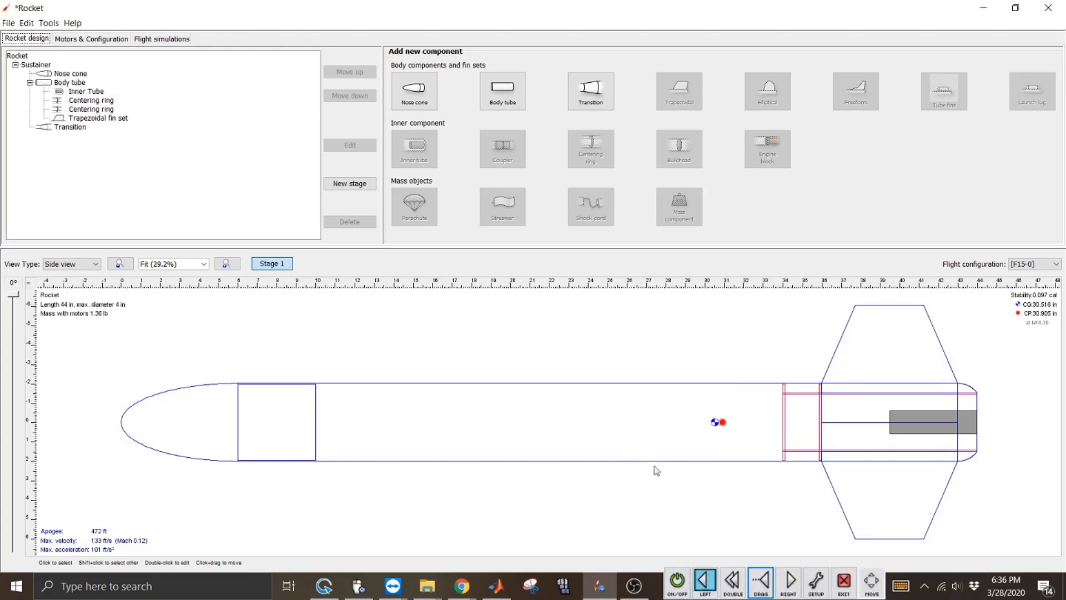
{"action": "left_click", "coordinate": [678, 581]}
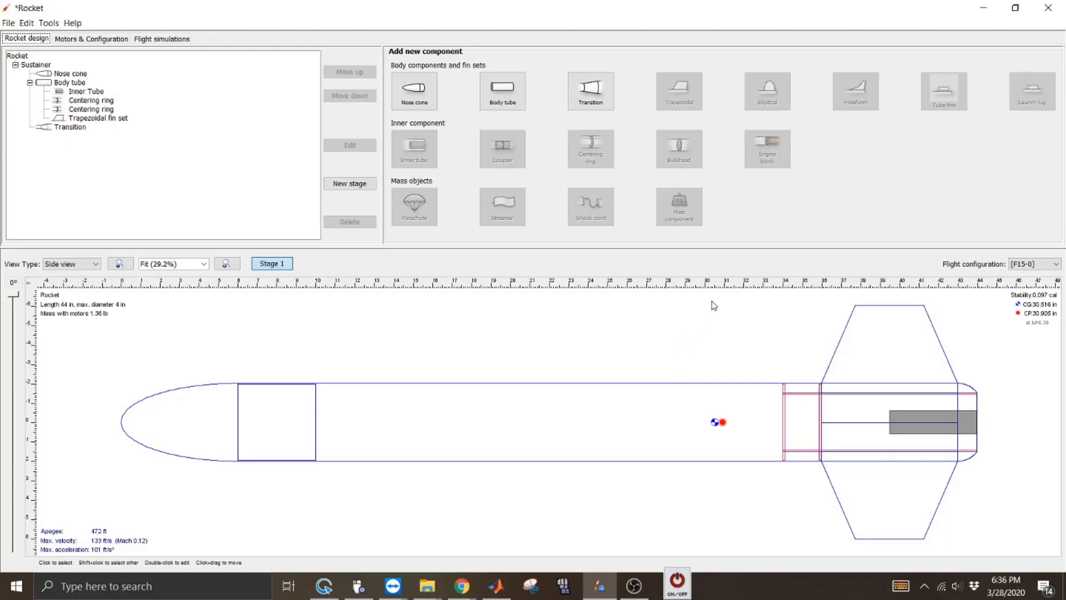
{"action": "left_click", "coordinate": [677, 581]}
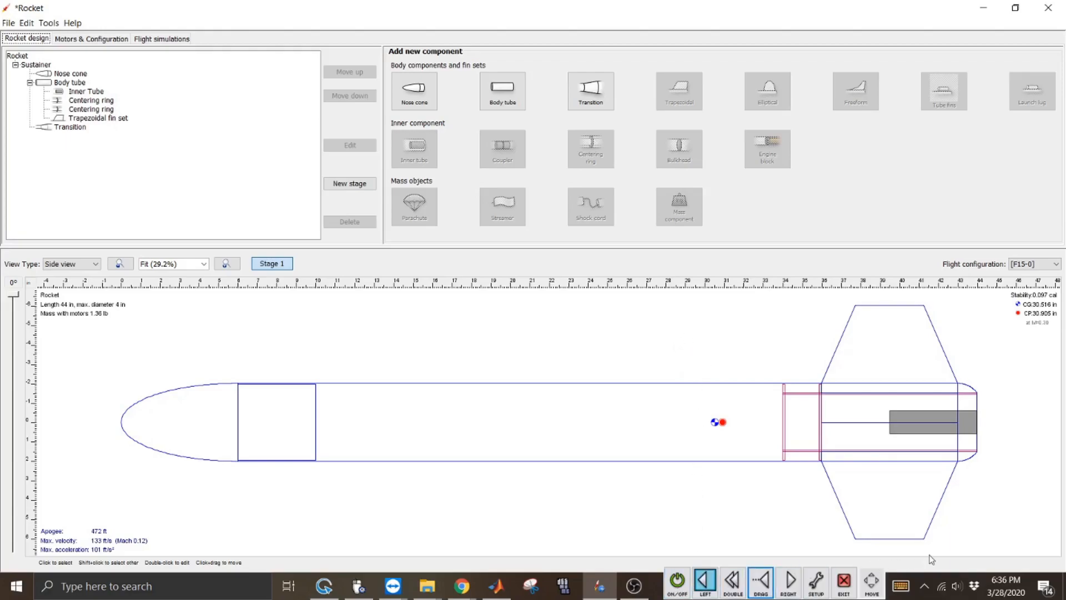
Add a mass component inside the nose cone and set its mass to 0.5 lb
{"action": "left_click", "coordinate": [900, 587]}
{"action": "left_click", "coordinate": [757, 590]}
{"action": "left_click_drag", "start_coordinate": [351, 394], "coordinate": [987, 391]}
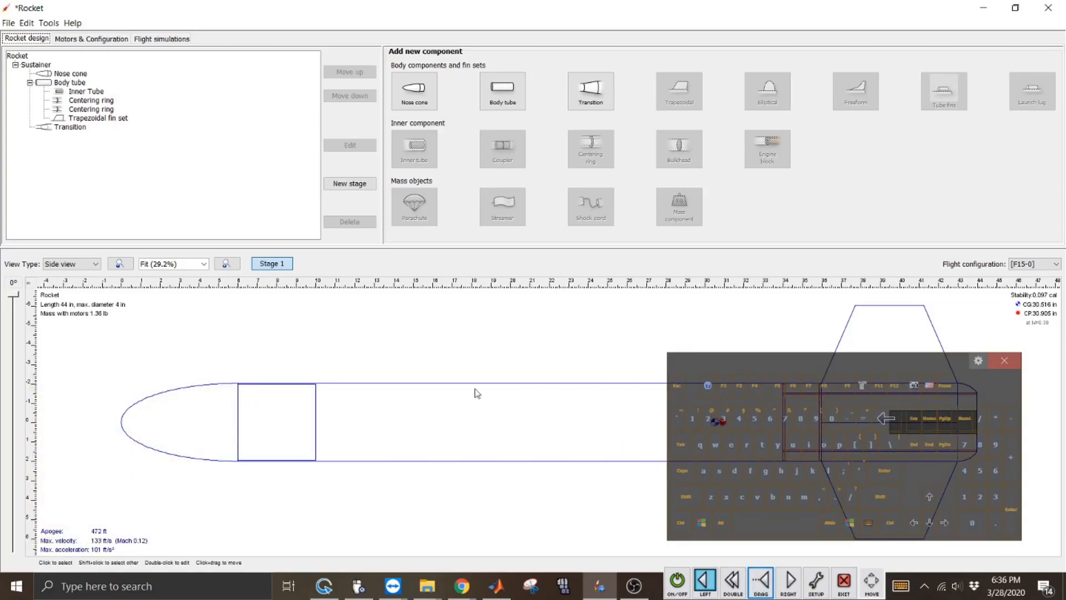
{"action": "left_click", "coordinate": [210, 399]}
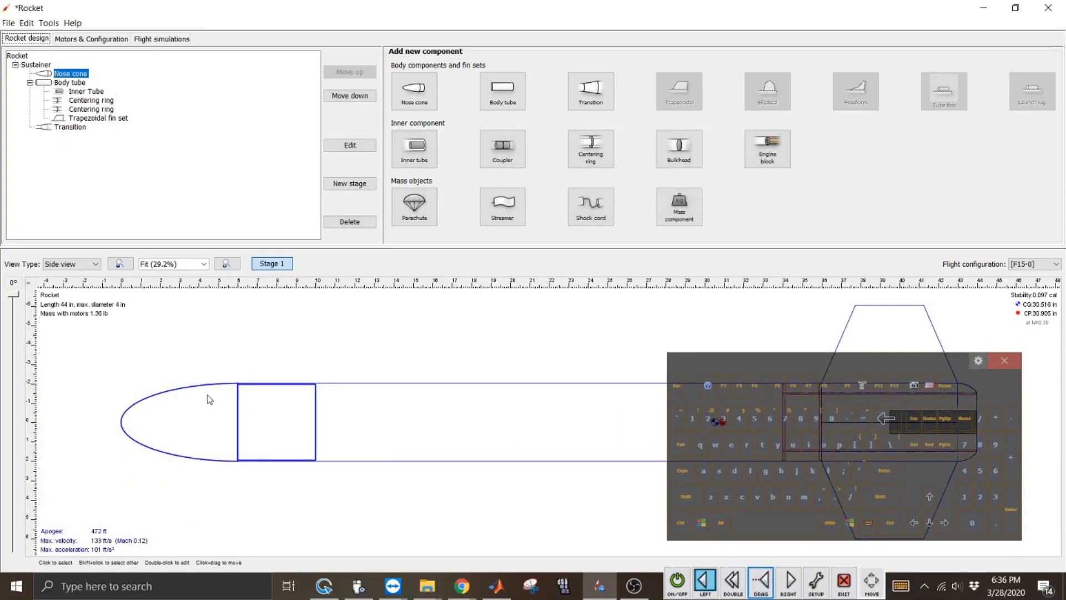
{"action": "left_click", "coordinate": [682, 205]}
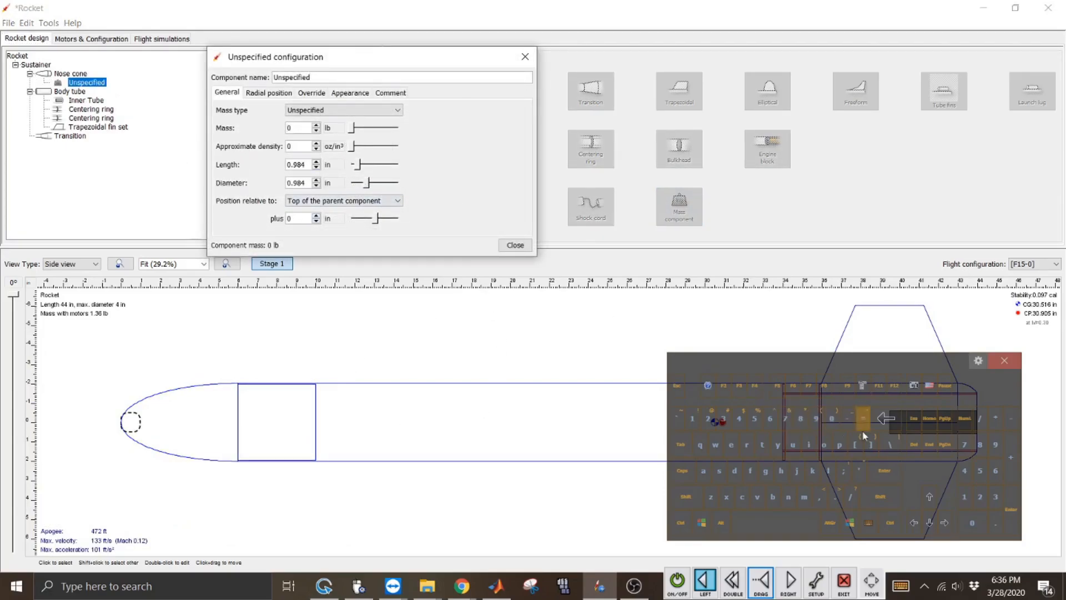
{"action": "left_click", "coordinate": [917, 444]}
{"action": "left_click", "coordinate": [835, 497]}
{"action": "left_click", "coordinate": [755, 418]}
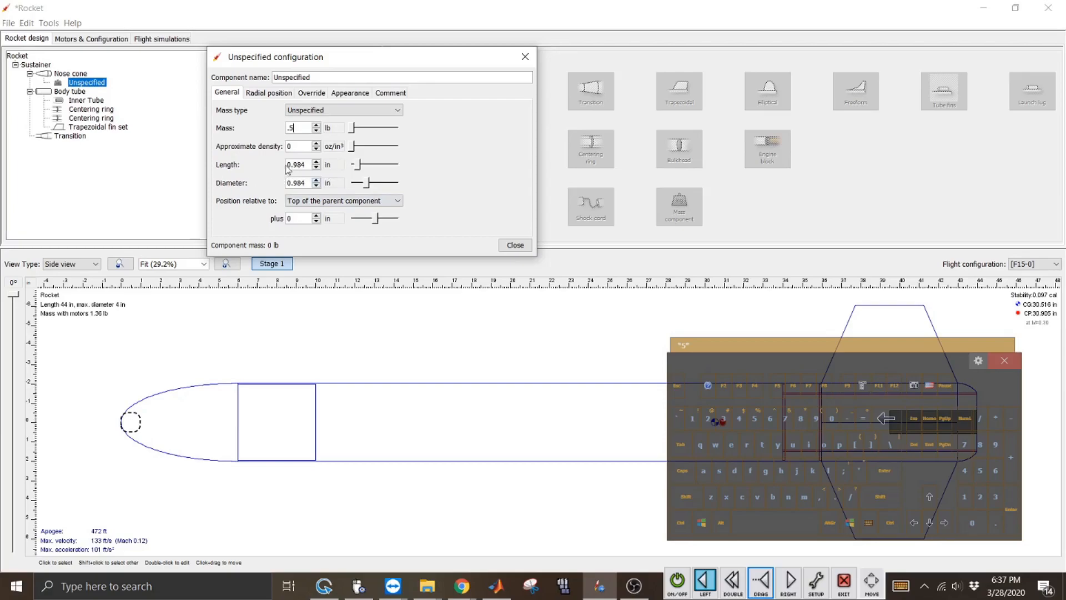
Position the mass component 1 in from the top of the nose cone, closing its configuration and the on-screen keyboard
{"action": "left_click", "coordinate": [318, 221]}
{"action": "left_click", "coordinate": [316, 218]}
{"action": "left_click", "coordinate": [316, 218]}
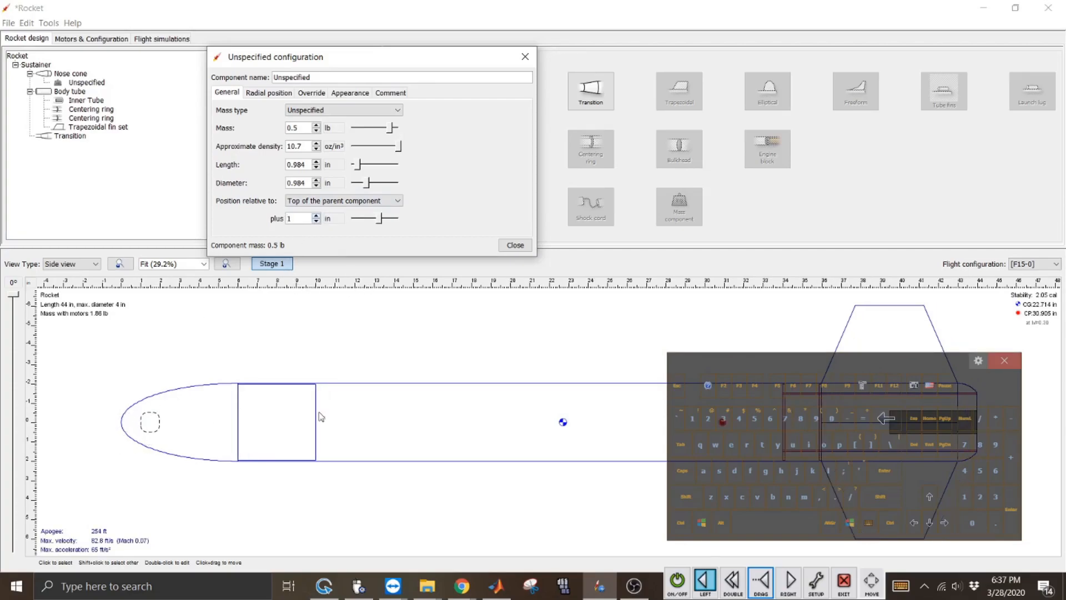
{"action": "left_click", "coordinate": [512, 245]}
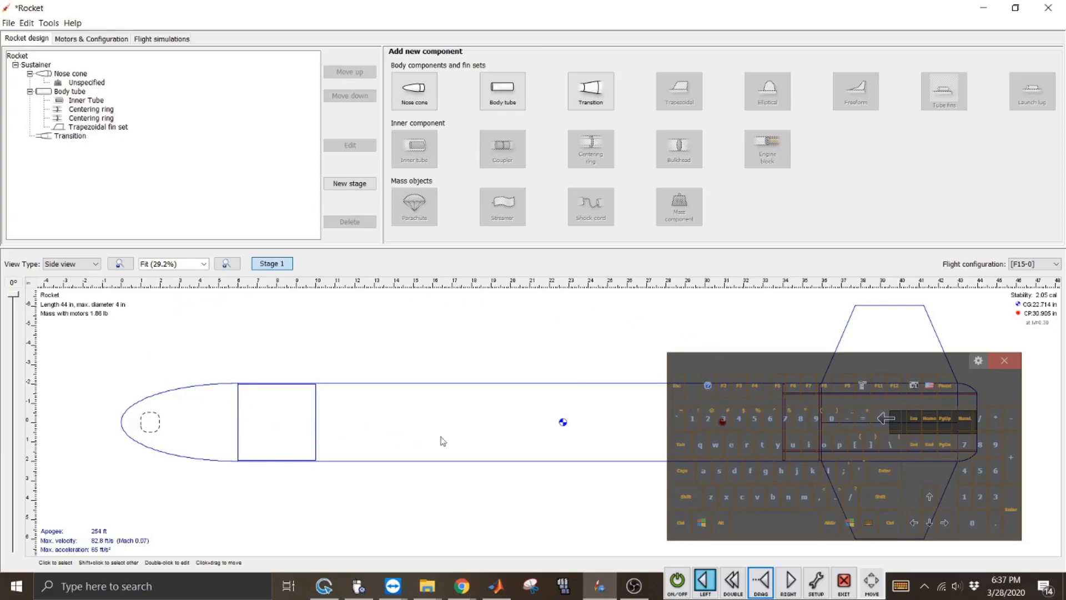
{"action": "left_click", "coordinate": [1010, 362]}
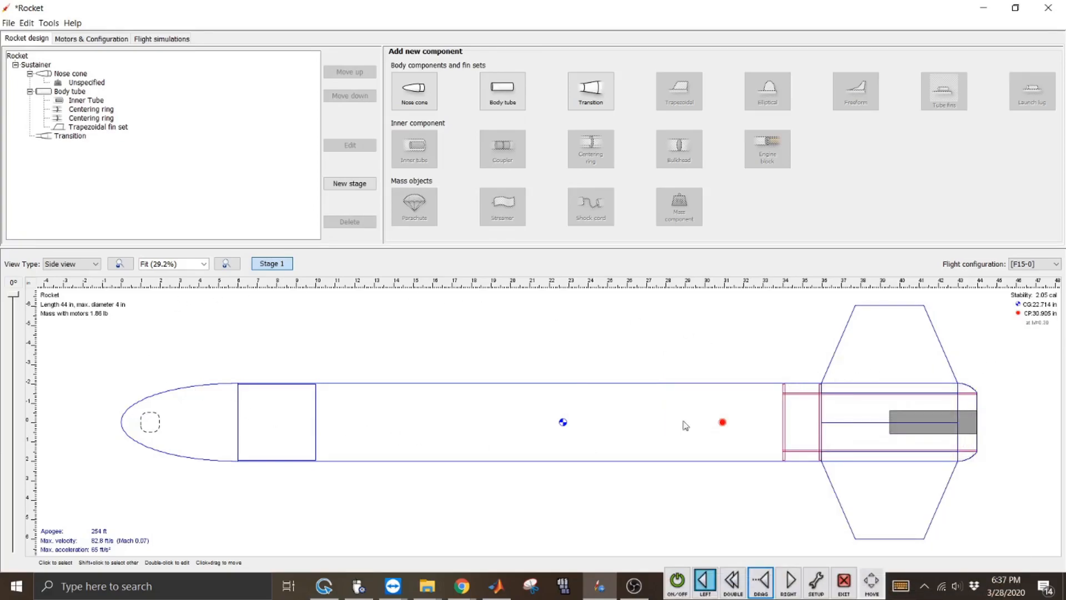
Add a parachute to the body tube with its default settings and close its configuration
{"action": "left_click", "coordinate": [562, 423]}
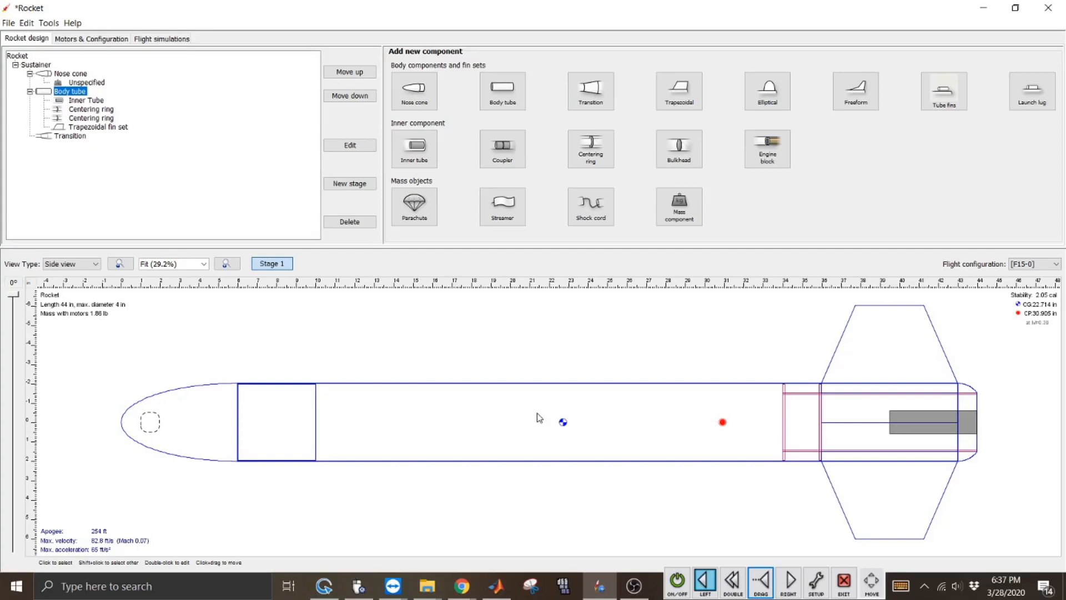
{"action": "left_click", "coordinate": [678, 581]}
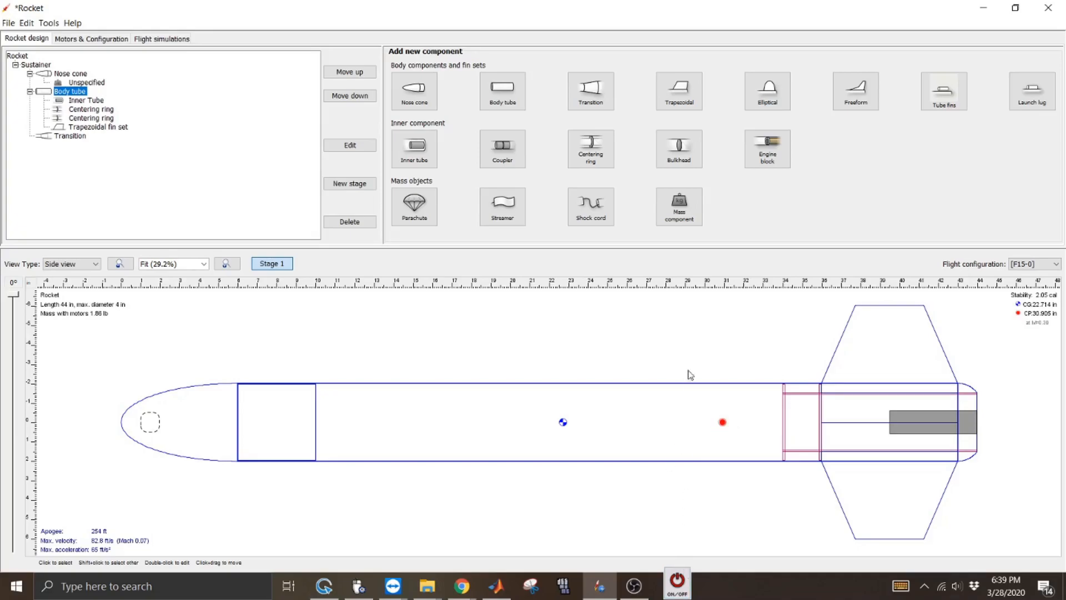
{"action": "left_click", "coordinate": [674, 593]}
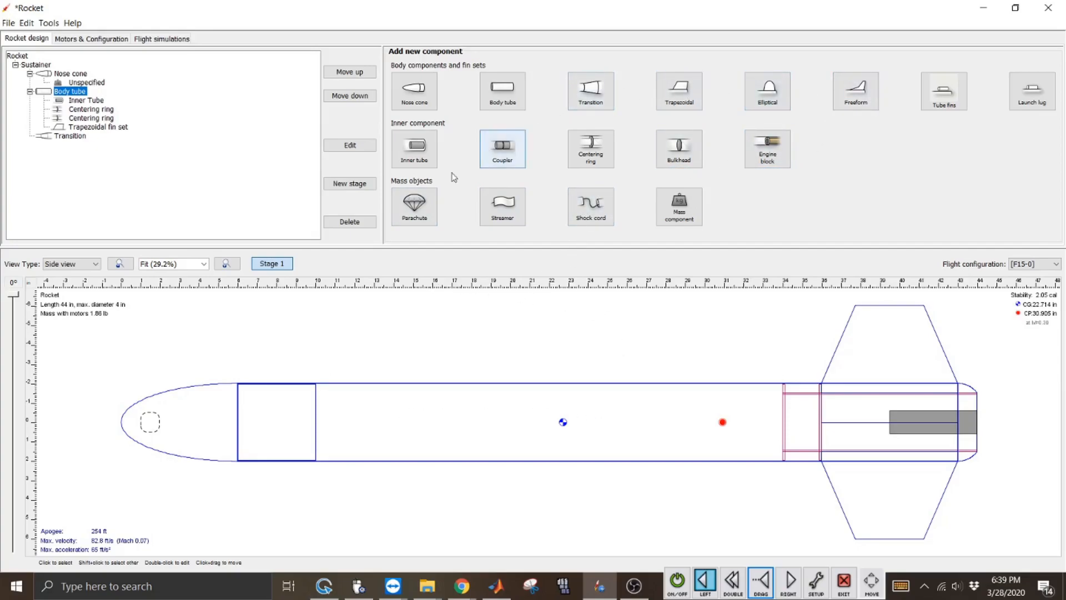
{"action": "left_click", "coordinate": [414, 206]}
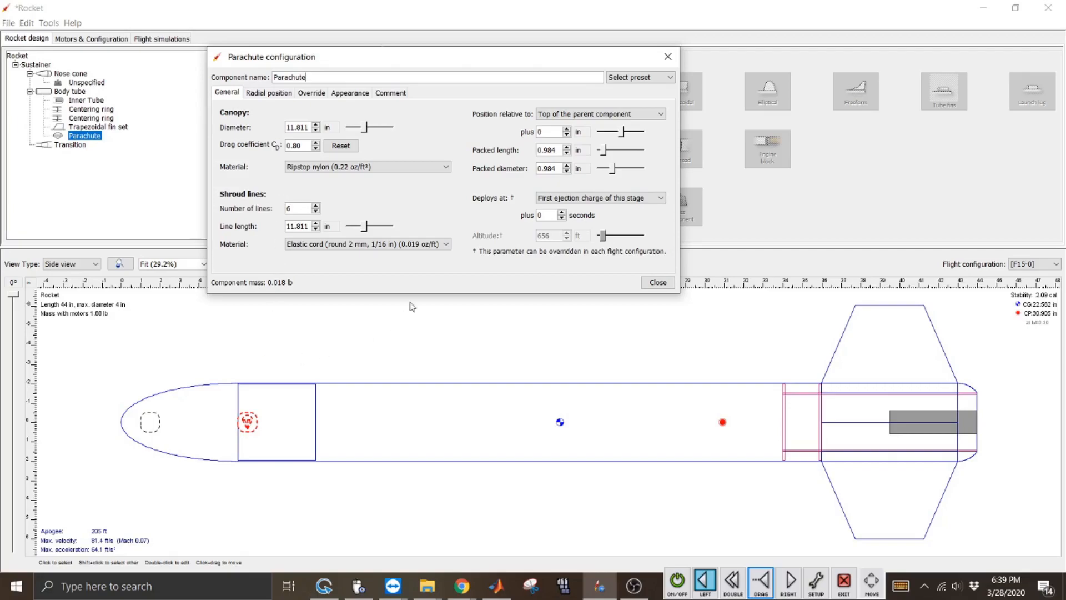
{"action": "left_click", "coordinate": [658, 283]}
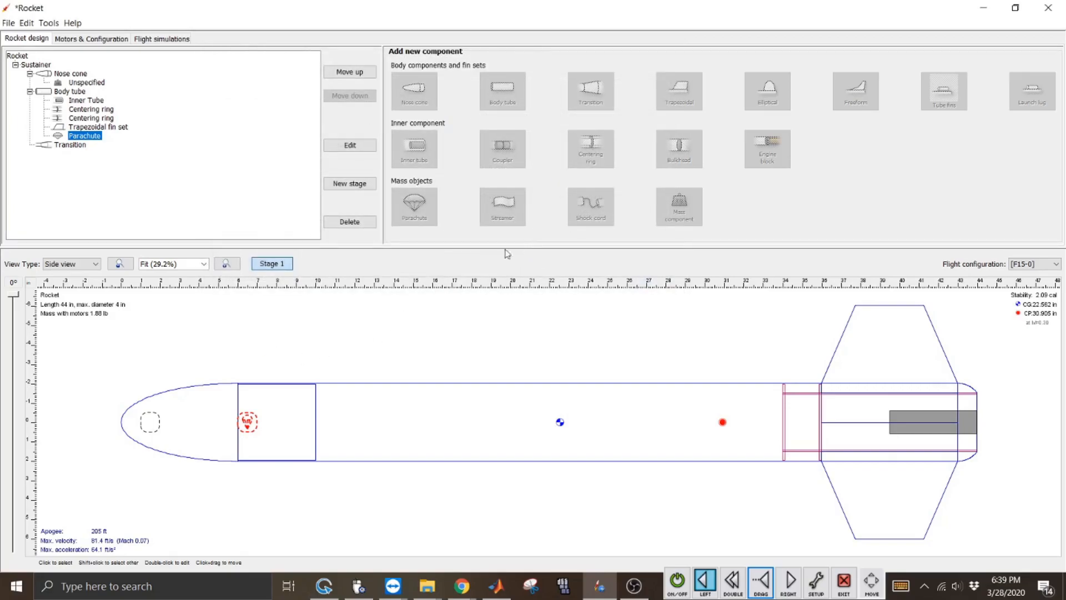
Try adding a streamer to the body tube and delete it again
{"action": "left_click", "coordinate": [425, 413]}
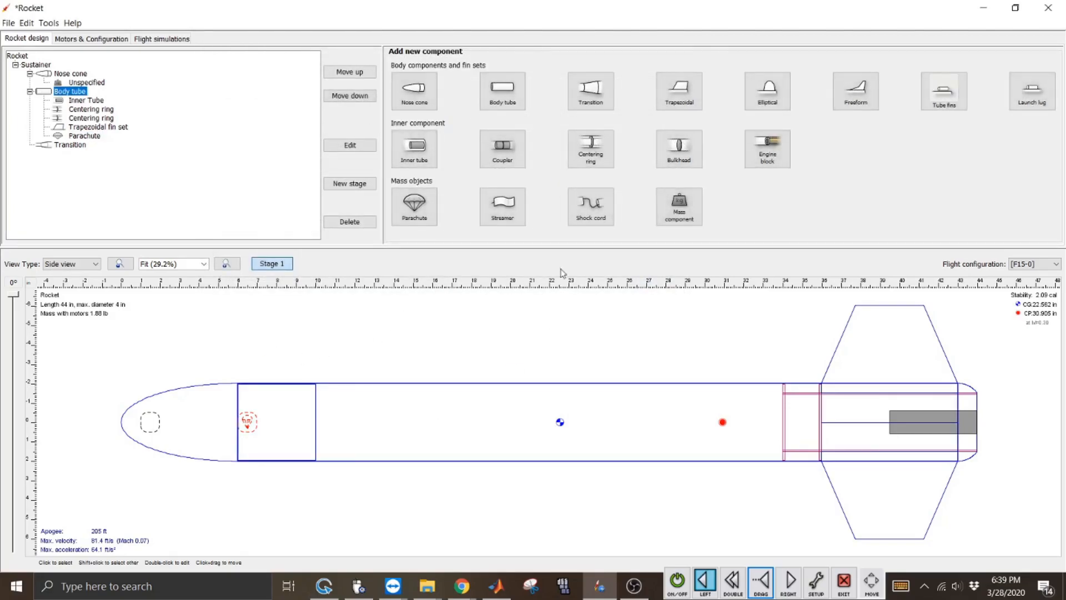
{"action": "left_click", "coordinate": [504, 212]}
{"action": "left_click", "coordinate": [687, 283]}
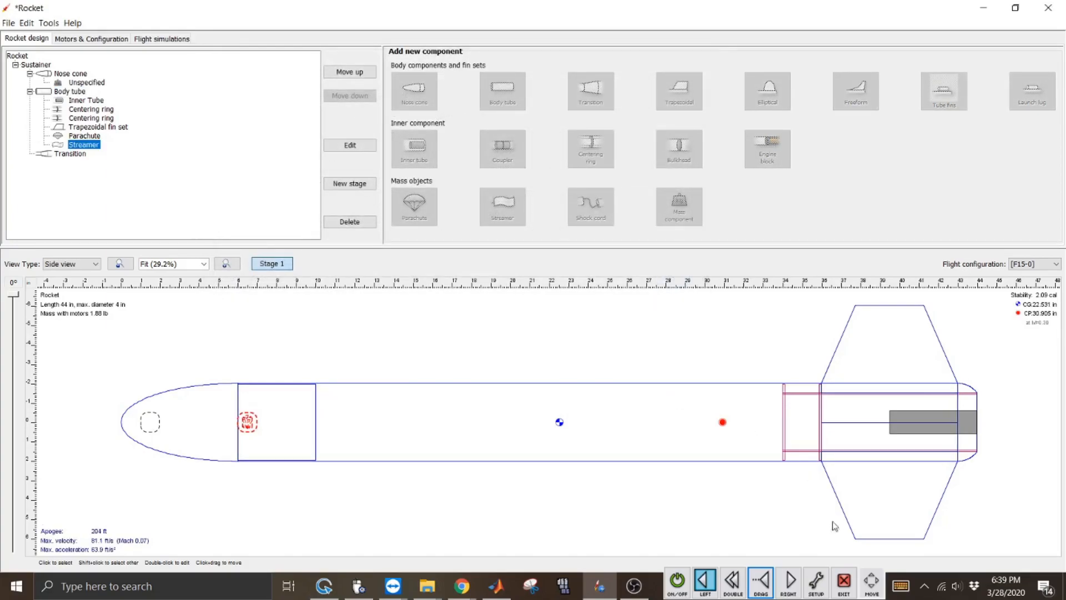
{"action": "left_click", "coordinate": [901, 583]}
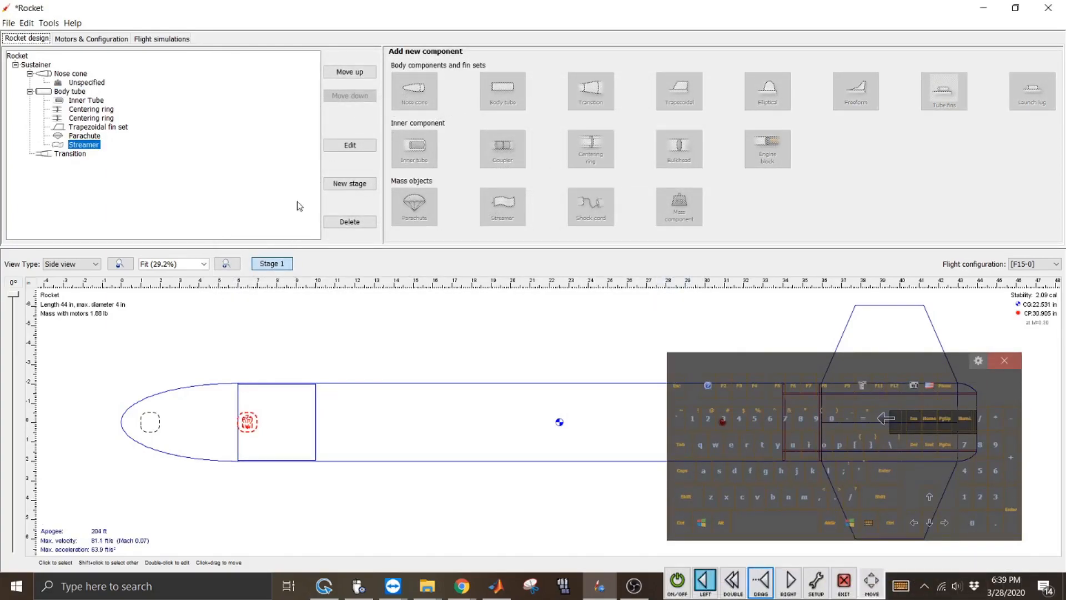
{"action": "left_click", "coordinate": [356, 222]}
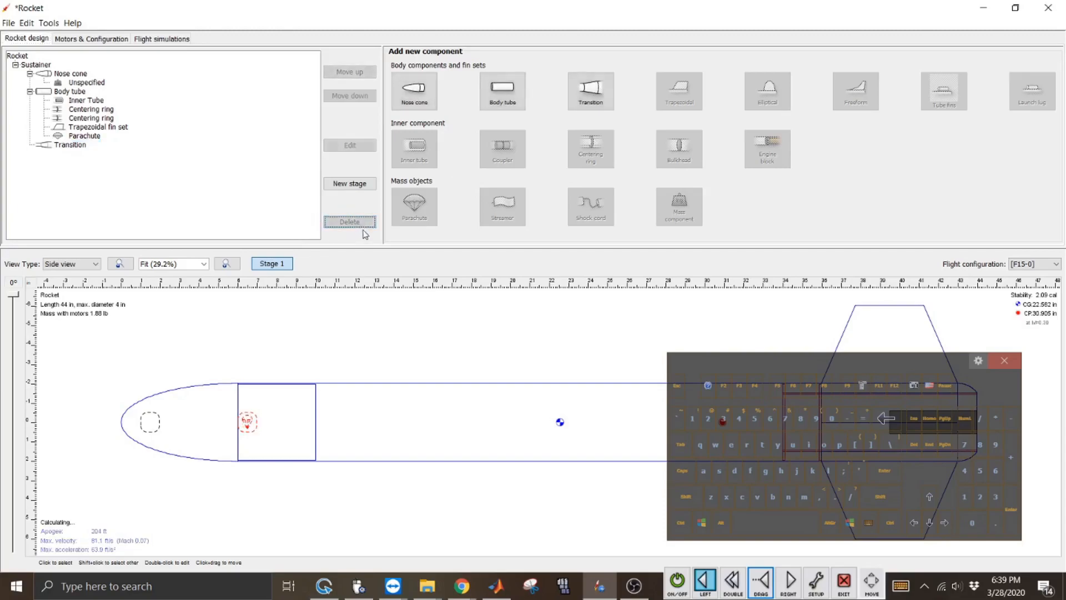
Add a shock cord to the body tube, position it 2 in from the tube's top, and close its configuration and the on-screen keyboard
{"action": "left_click", "coordinate": [436, 426]}
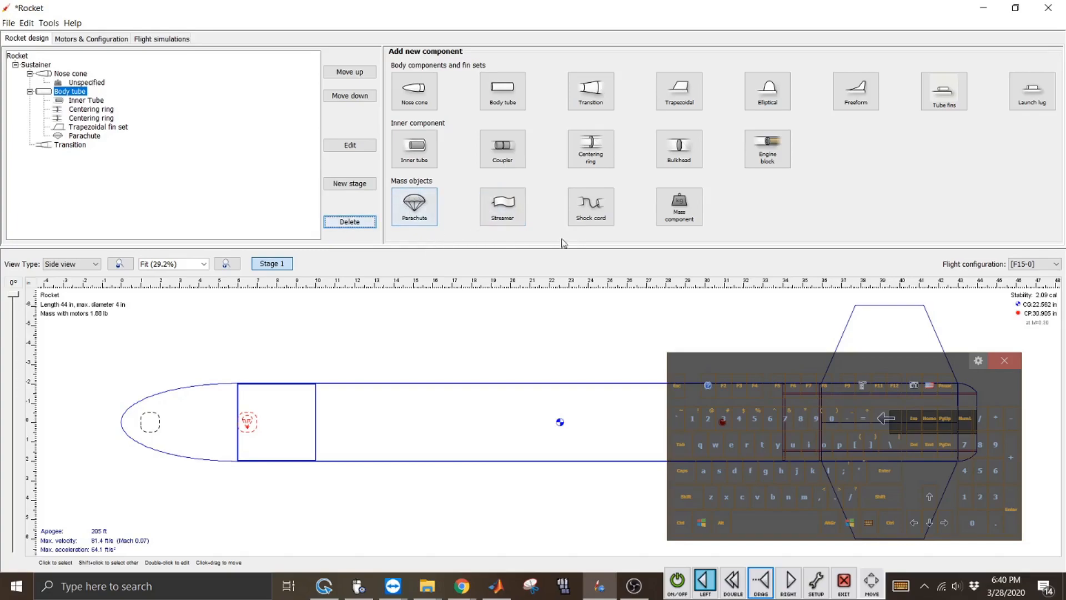
{"action": "left_click", "coordinate": [597, 209]}
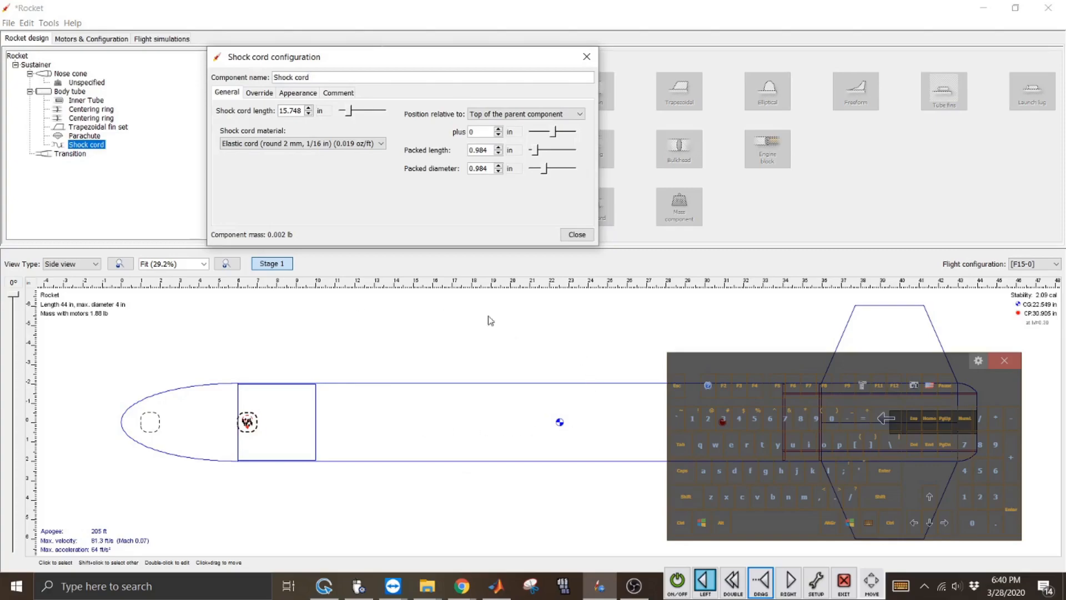
{"action": "left_click", "coordinate": [498, 129]}
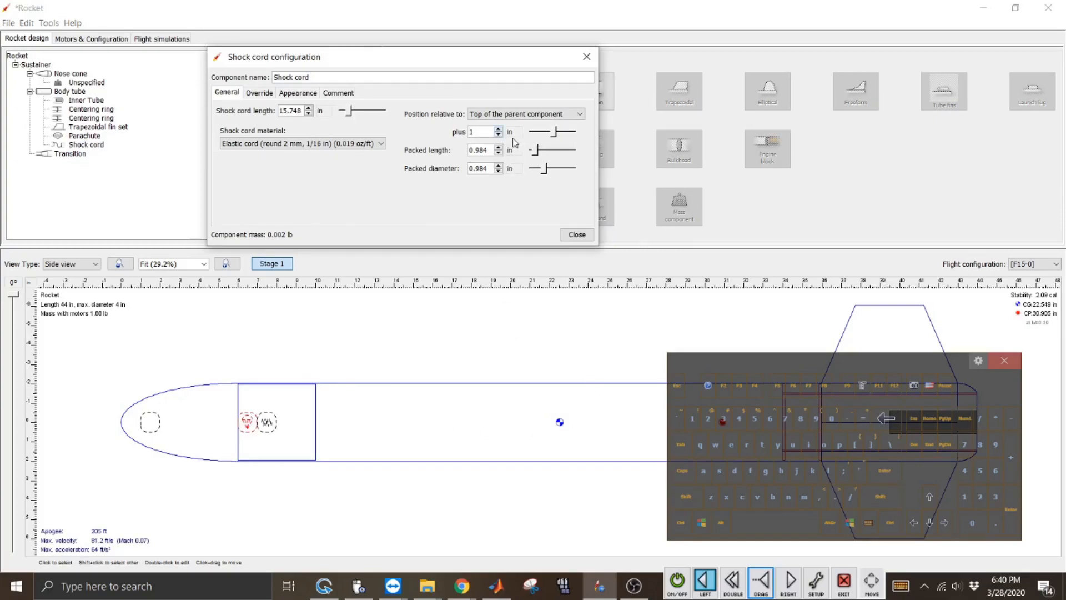
{"action": "left_click", "coordinate": [498, 135]}
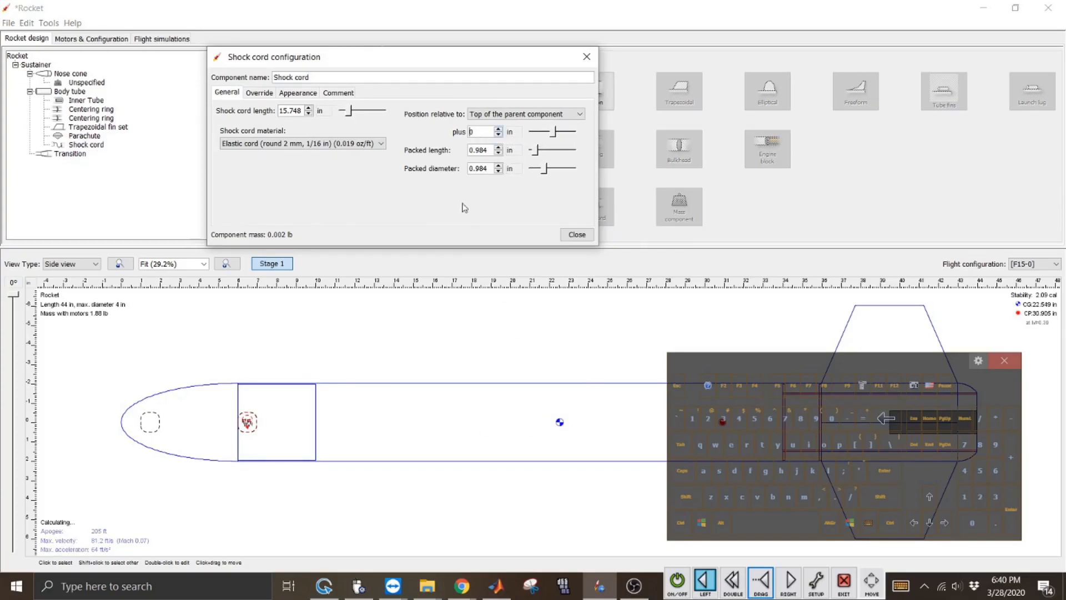
{"action": "left_click", "coordinate": [498, 129]}
{"action": "left_click", "coordinate": [498, 128]}
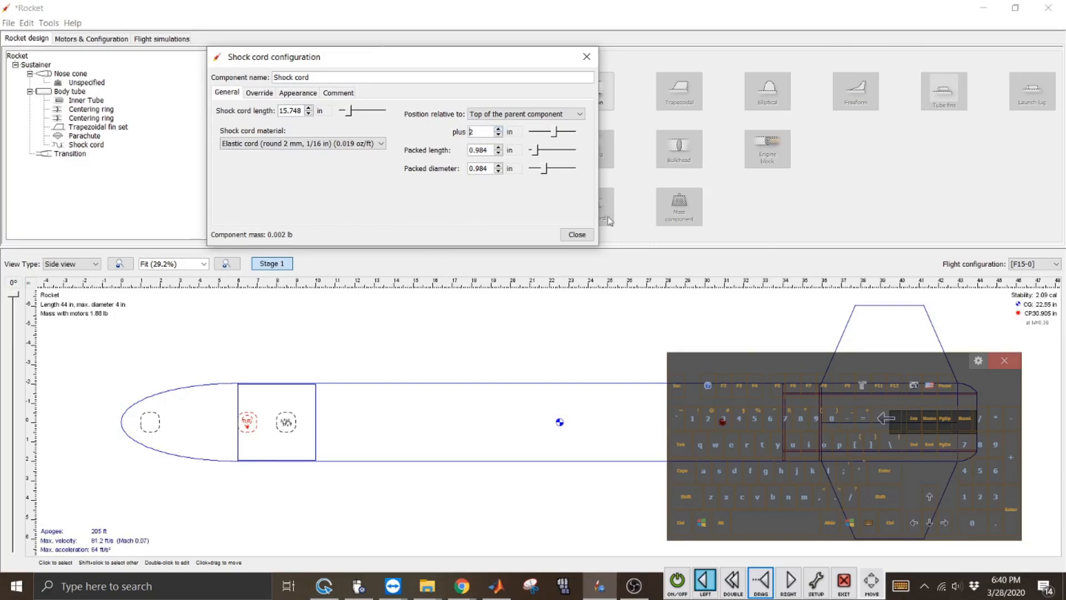
{"action": "left_click", "coordinate": [575, 234]}
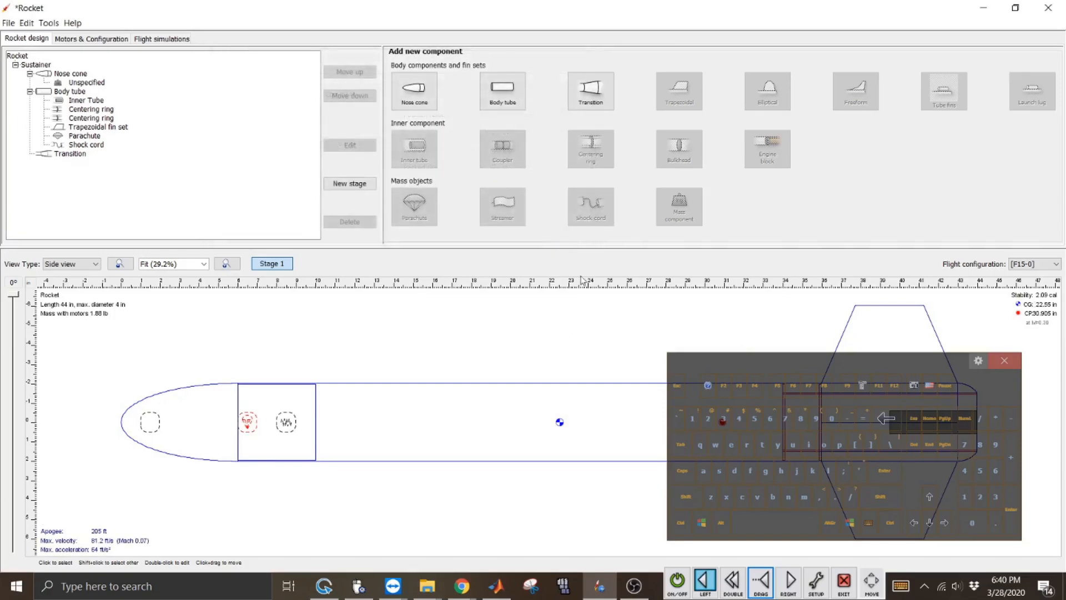
{"action": "left_click", "coordinate": [1018, 363]}
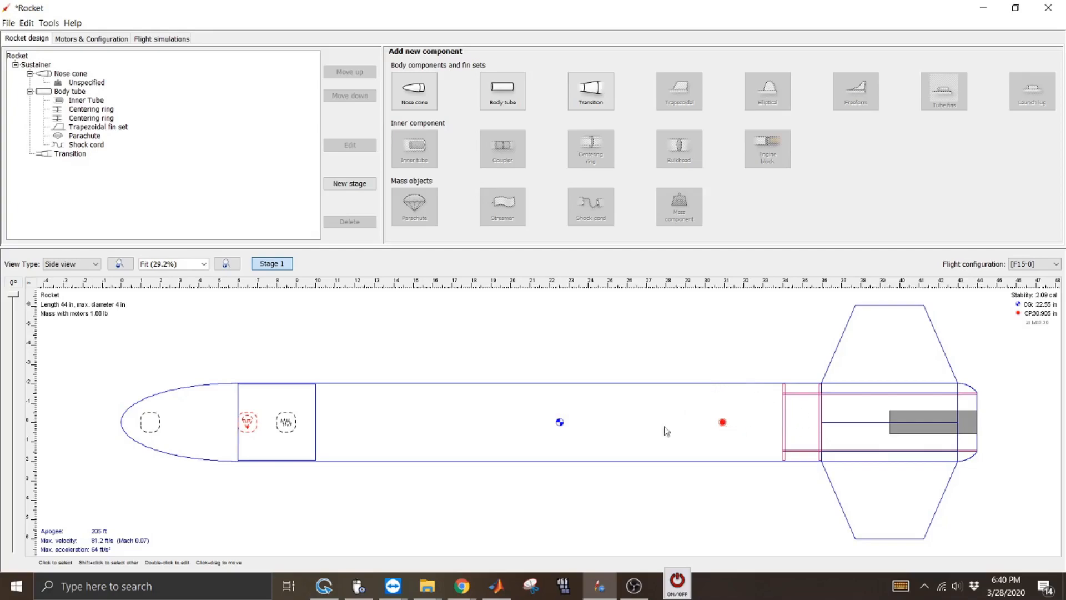
Add a mass component to the body tube and set its position relative to the bottom of the parent component
{"action": "left_click", "coordinate": [677, 580]}
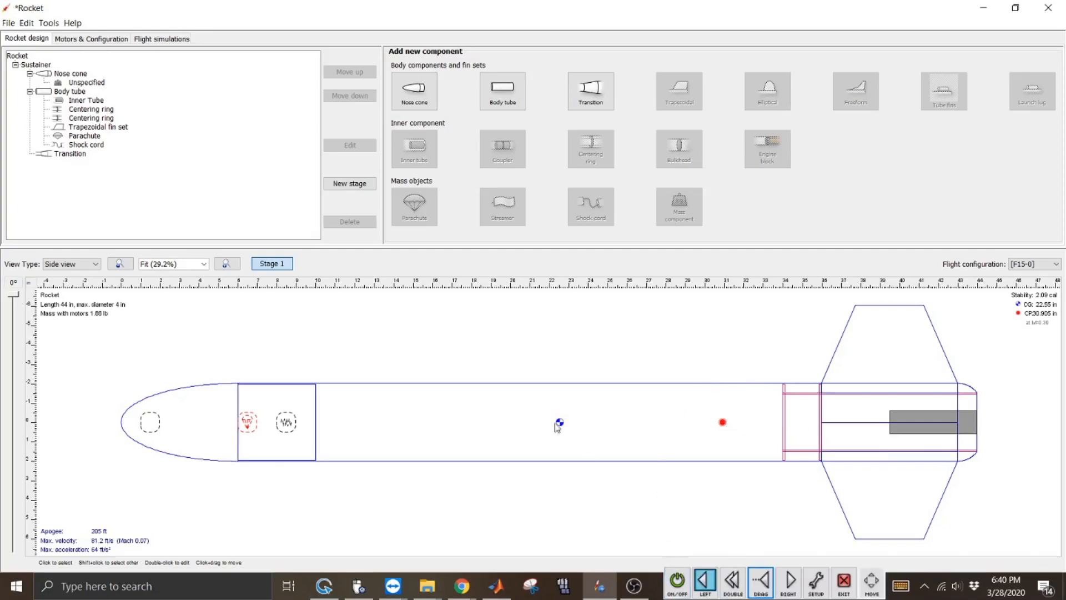
{"action": "left_click", "coordinate": [467, 438]}
{"action": "left_click", "coordinate": [678, 207]}
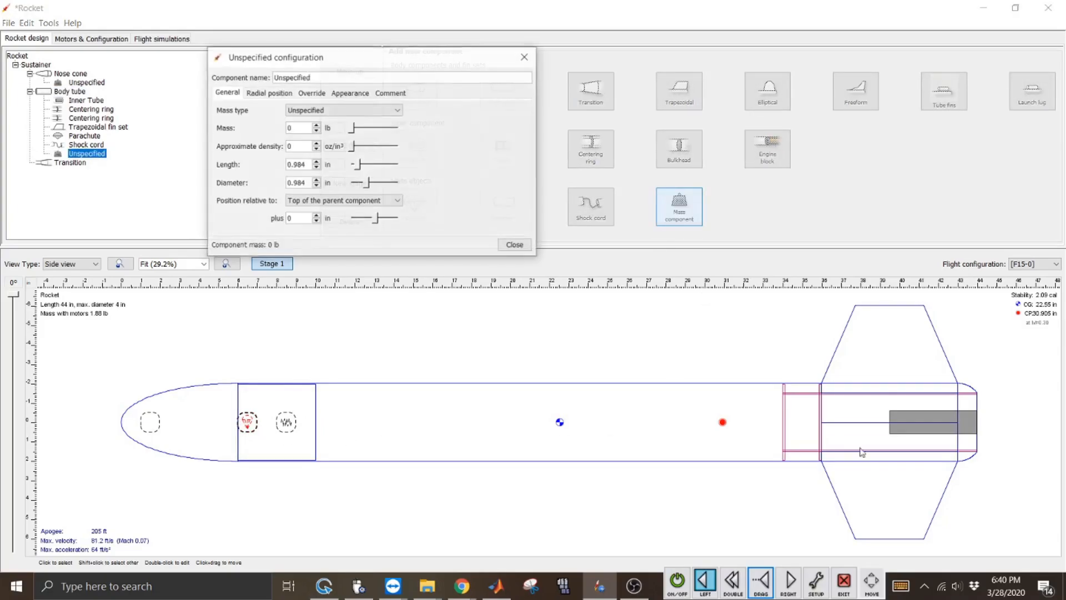
{"action": "left_click", "coordinate": [906, 588]}
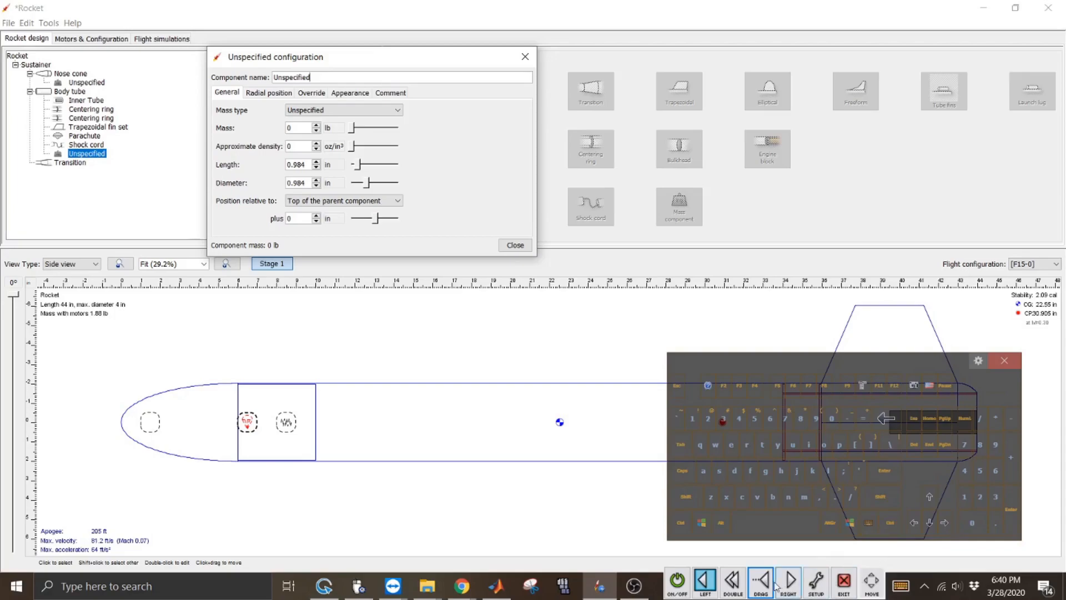
{"action": "left_click_drag", "start_coordinate": [966, 413], "coordinate": [611, 396]}
{"action": "left_click", "coordinate": [365, 200]}
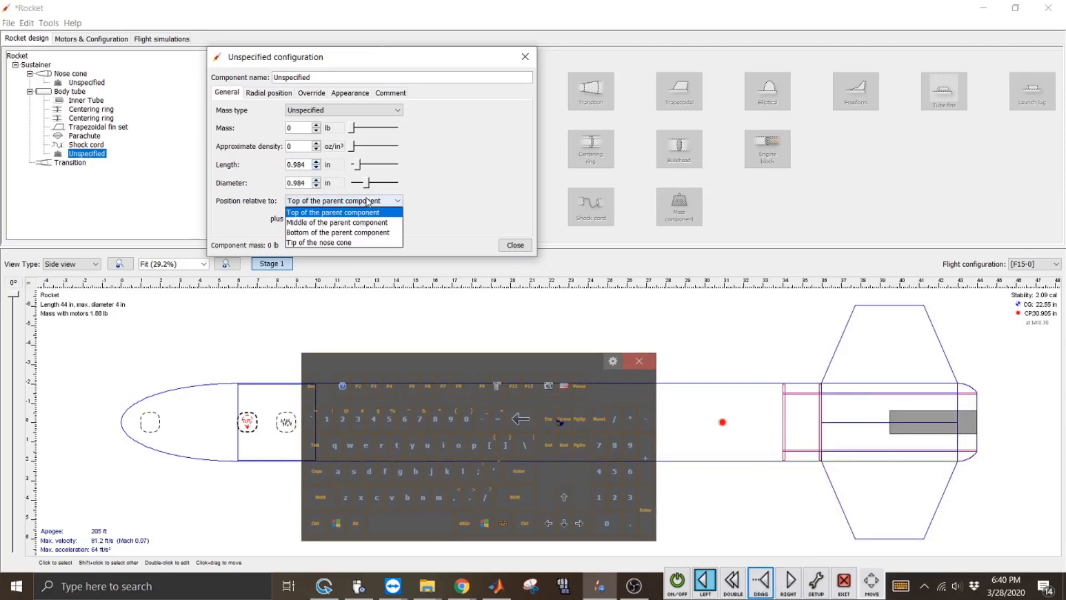
{"action": "left_click", "coordinate": [398, 232]}
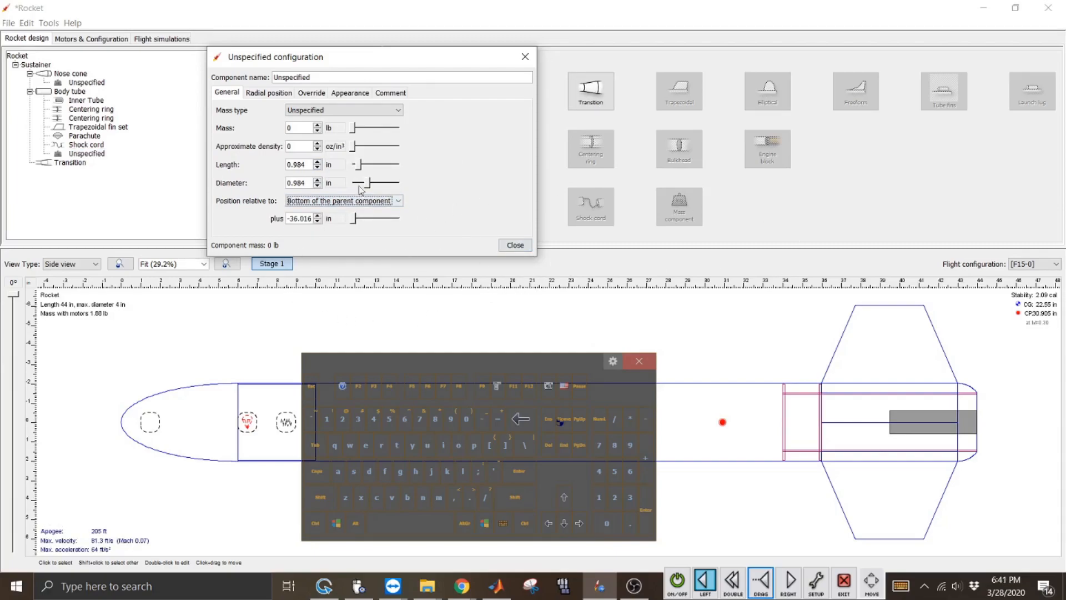
Set the body tube mass component's offset from the bottom to -10 in and close its configuration
{"action": "left_click", "coordinate": [317, 221]}
{"action": "left_click", "coordinate": [316, 524]}
{"action": "left_click", "coordinate": [337, 471]}
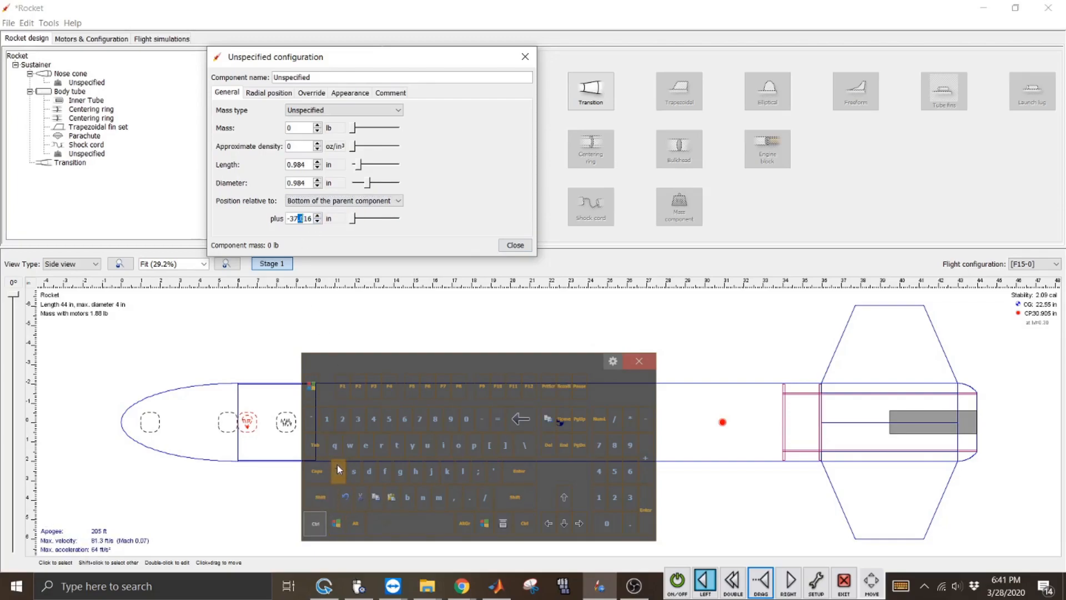
{"action": "left_click", "coordinate": [484, 418]}
{"action": "left_click", "coordinate": [518, 471]}
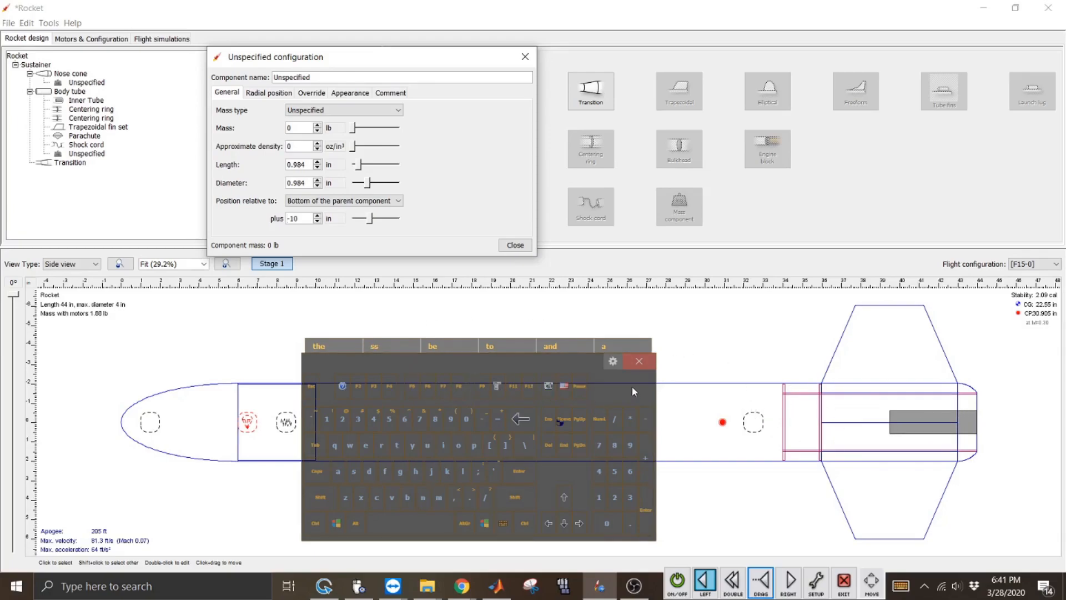
{"action": "left_click", "coordinate": [515, 245]}
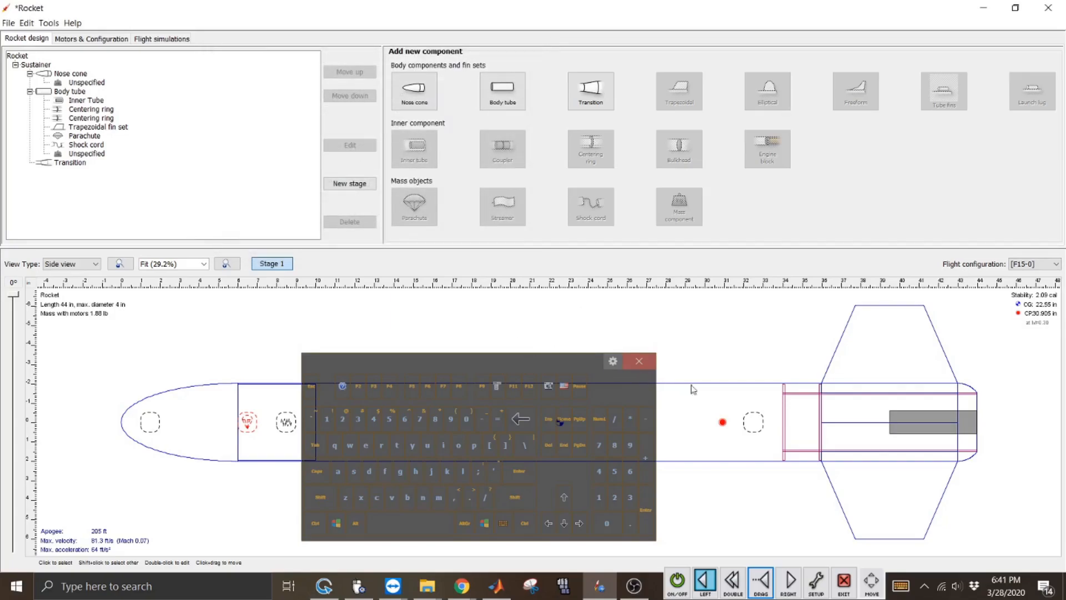
Add a bulkhead to the body tube with an offset of -10 in from the bottom of the parent component
{"action": "left_click", "coordinate": [684, 405]}
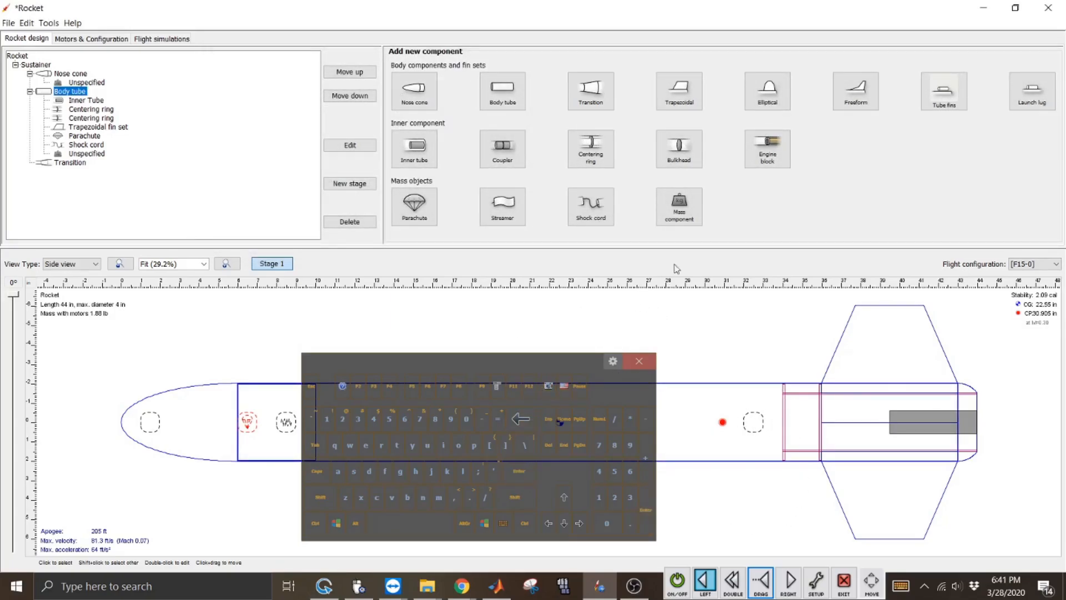
{"action": "left_click", "coordinate": [661, 146]}
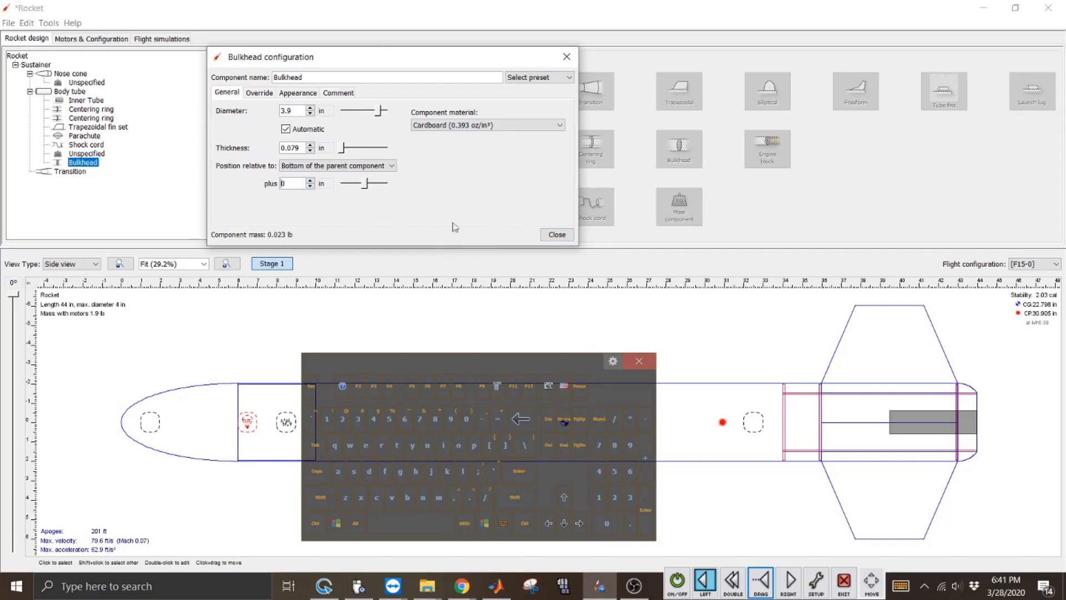
{"action": "left_click", "coordinate": [644, 422]}
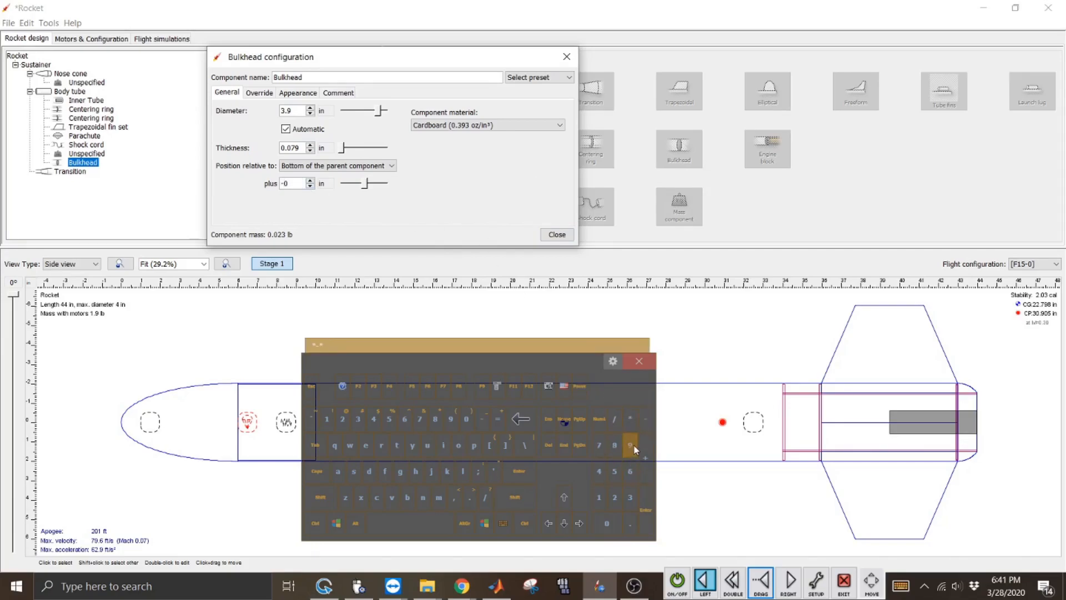
{"action": "left_click", "coordinate": [596, 504]}
{"action": "left_click", "coordinate": [519, 469]}
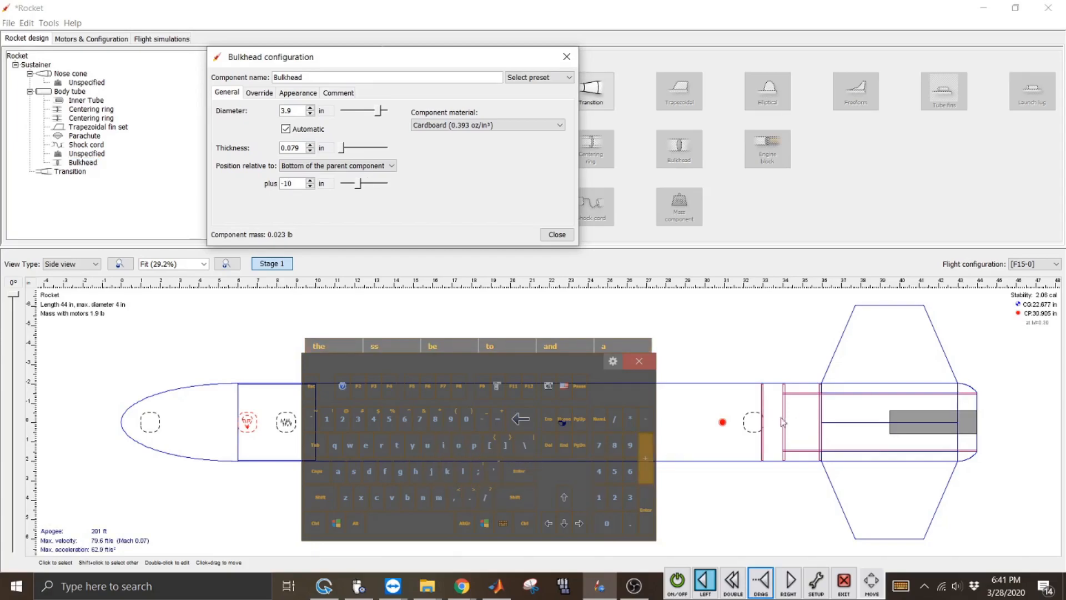
{"action": "left_click", "coordinate": [681, 588]}
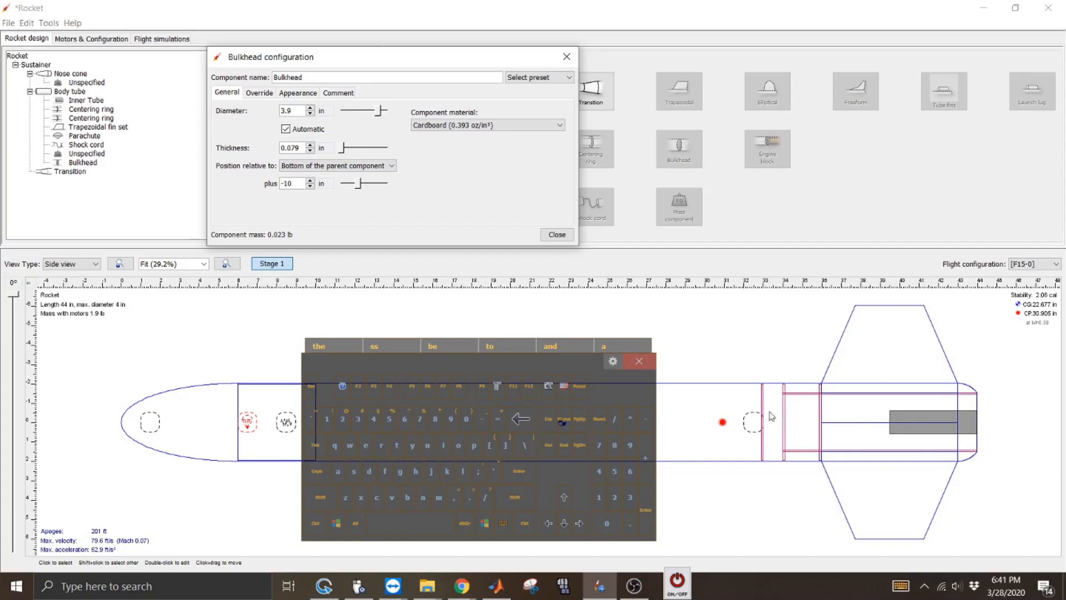
{"action": "left_click", "coordinate": [685, 586]}
Add a second bulkhead to the body tube with an offset of -12 in from the bottom of the parent component
{"action": "left_click", "coordinate": [693, 421]}
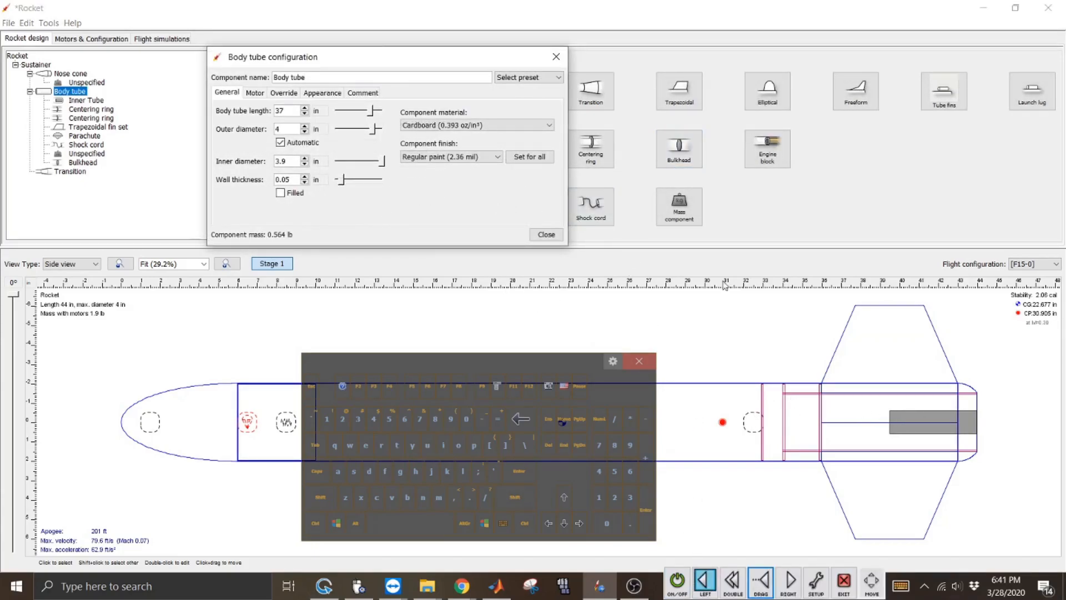
{"action": "left_click", "coordinate": [540, 234]}
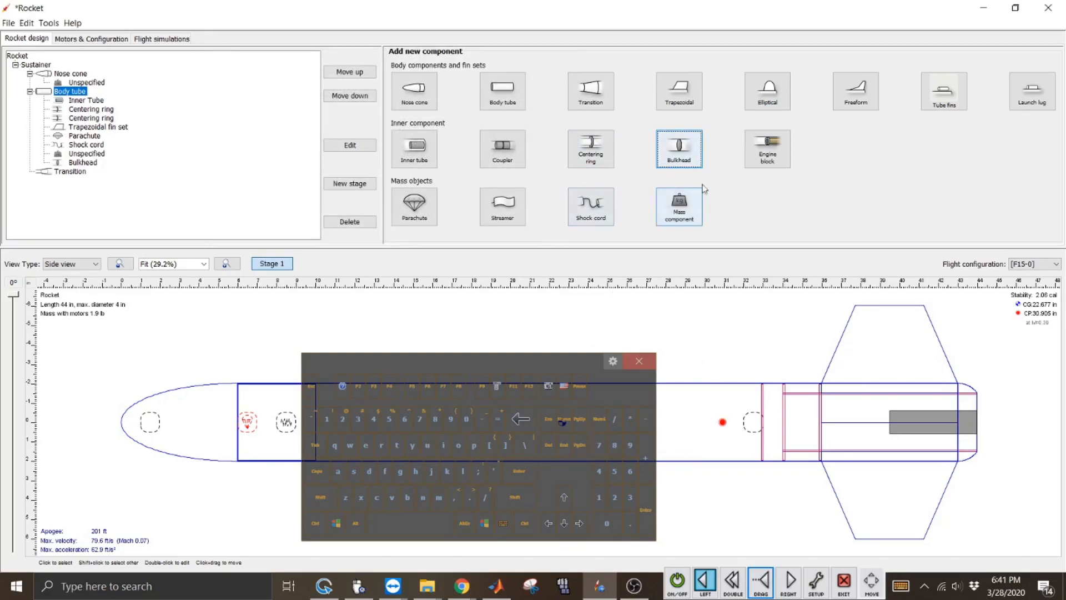
{"action": "left_click", "coordinate": [694, 161]}
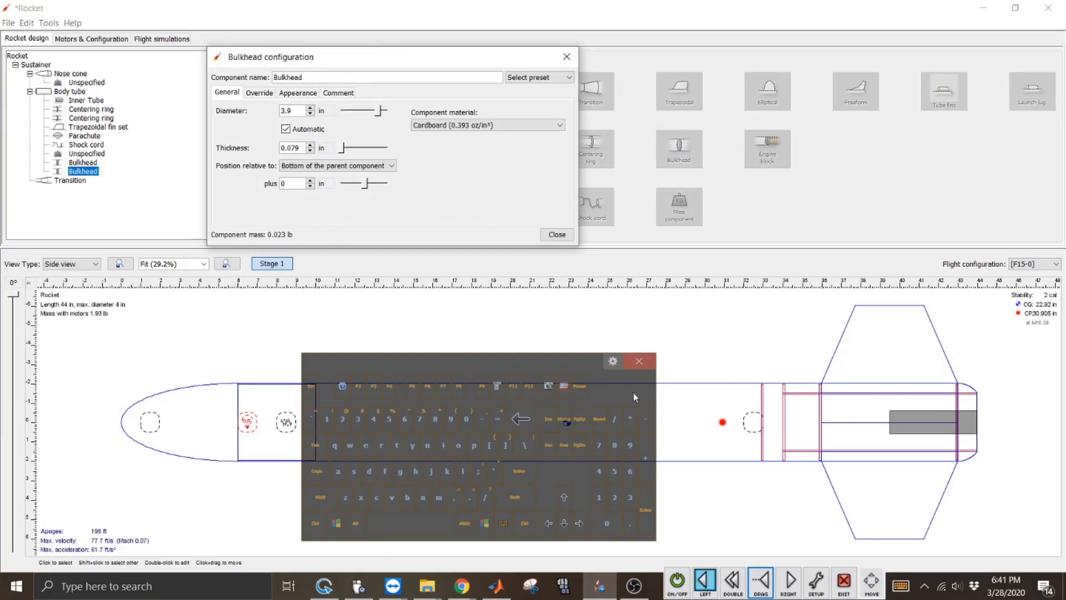
{"action": "left_click", "coordinate": [647, 417]}
{"action": "left_click", "coordinate": [616, 496]}
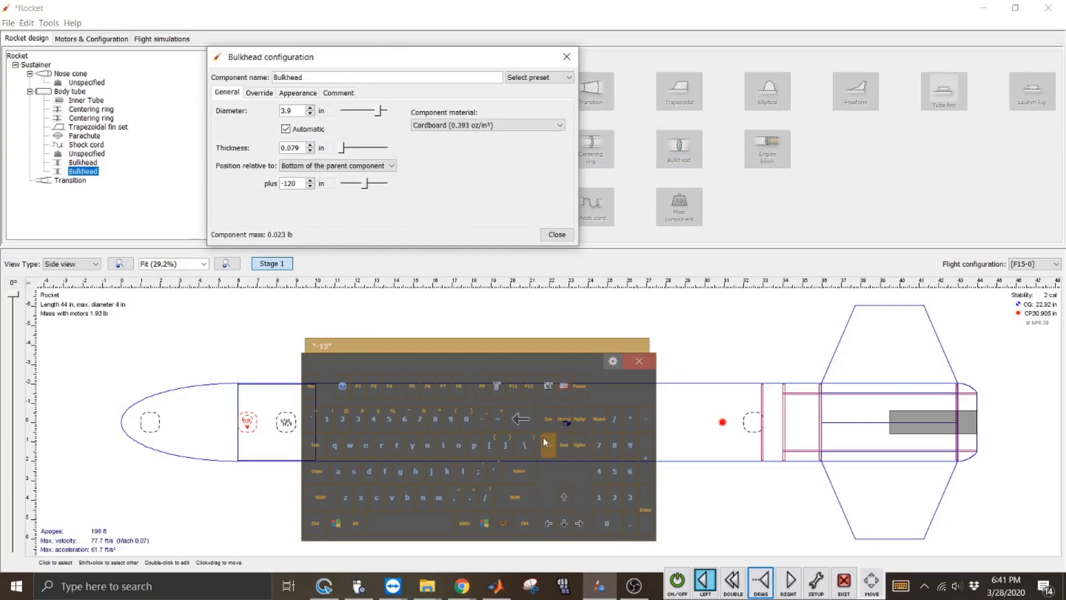
{"action": "left_click", "coordinate": [511, 471]}
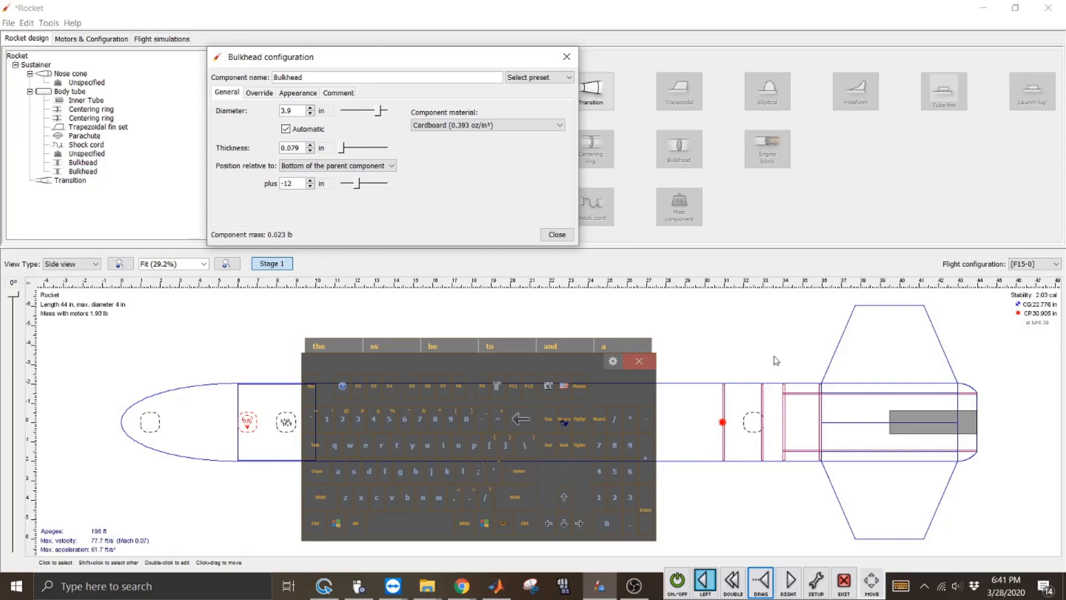
Close the on-screen keyboard and the second bulkhead's configuration
{"action": "left_click", "coordinate": [677, 580]}
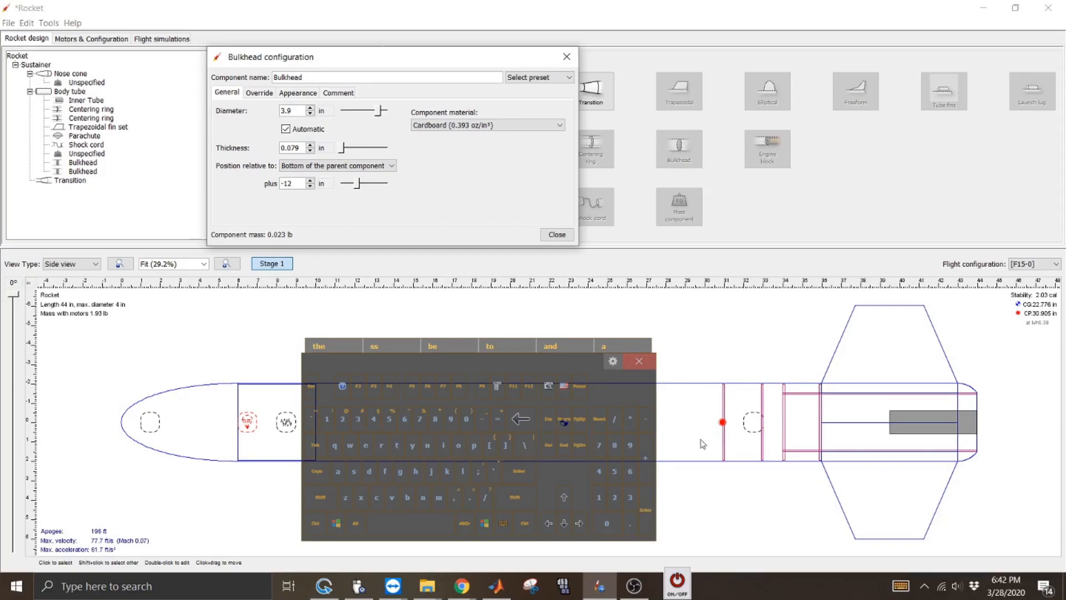
{"action": "left_click", "coordinate": [677, 578]}
{"action": "left_click", "coordinate": [640, 365]}
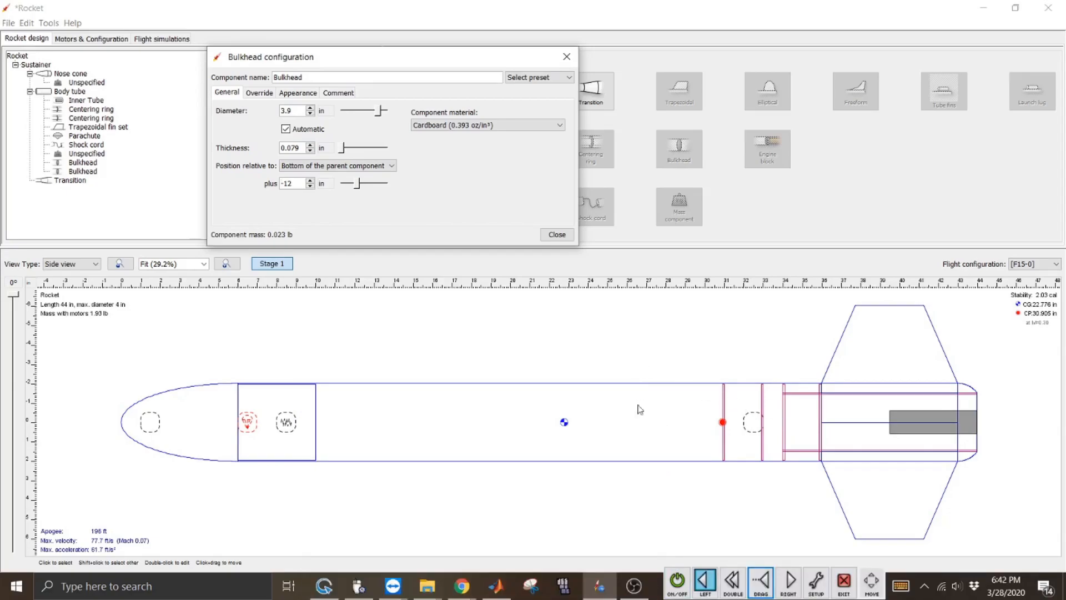
{"action": "left_click", "coordinate": [677, 579]}
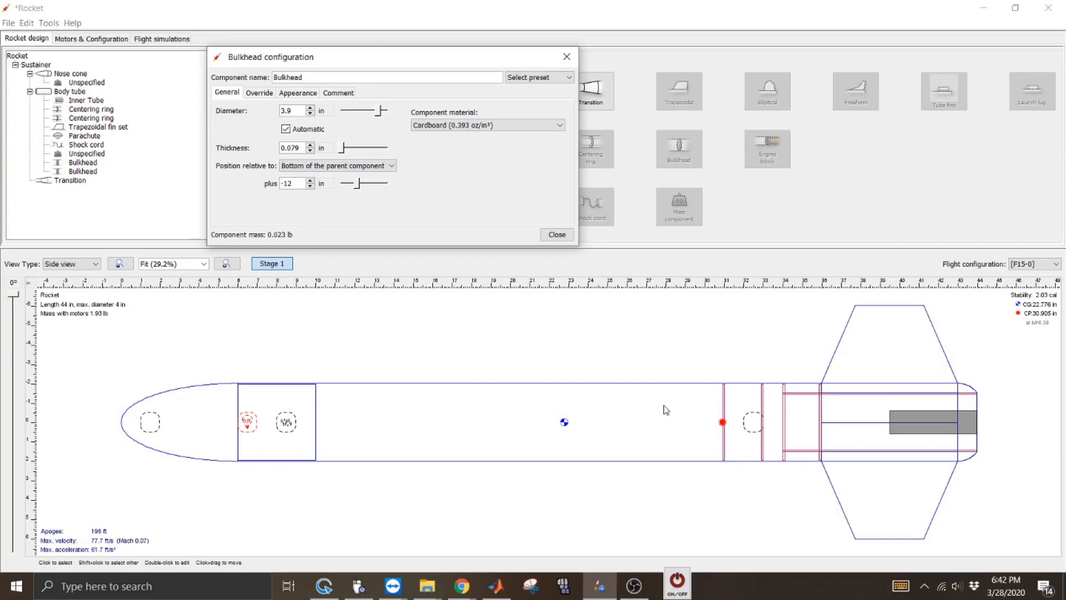
{"action": "left_click", "coordinate": [677, 580]}
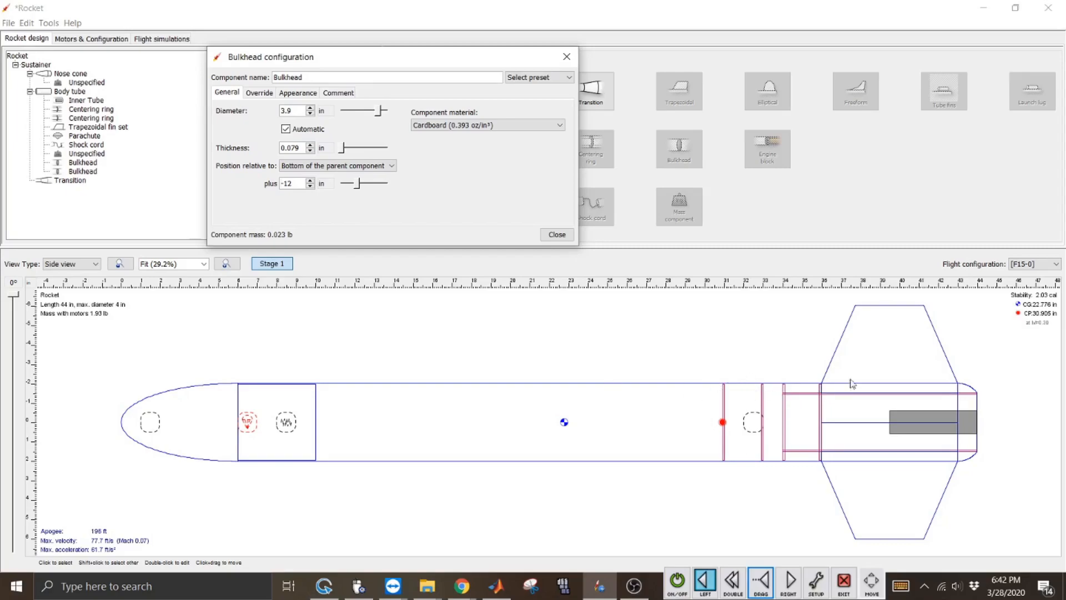
{"action": "left_click", "coordinate": [567, 235]}
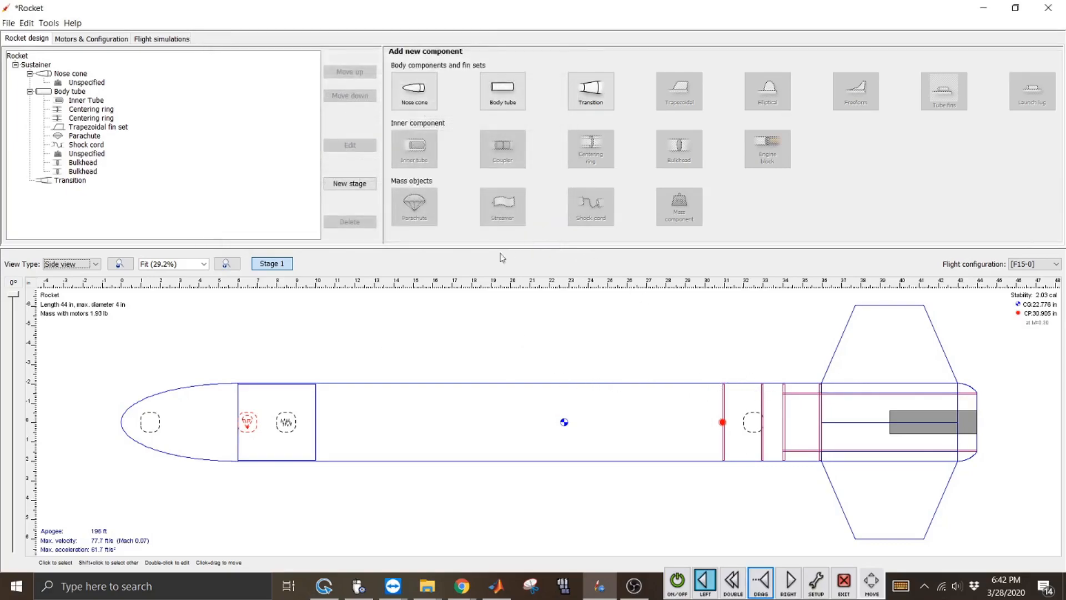
{"action": "left_click", "coordinate": [672, 588]}
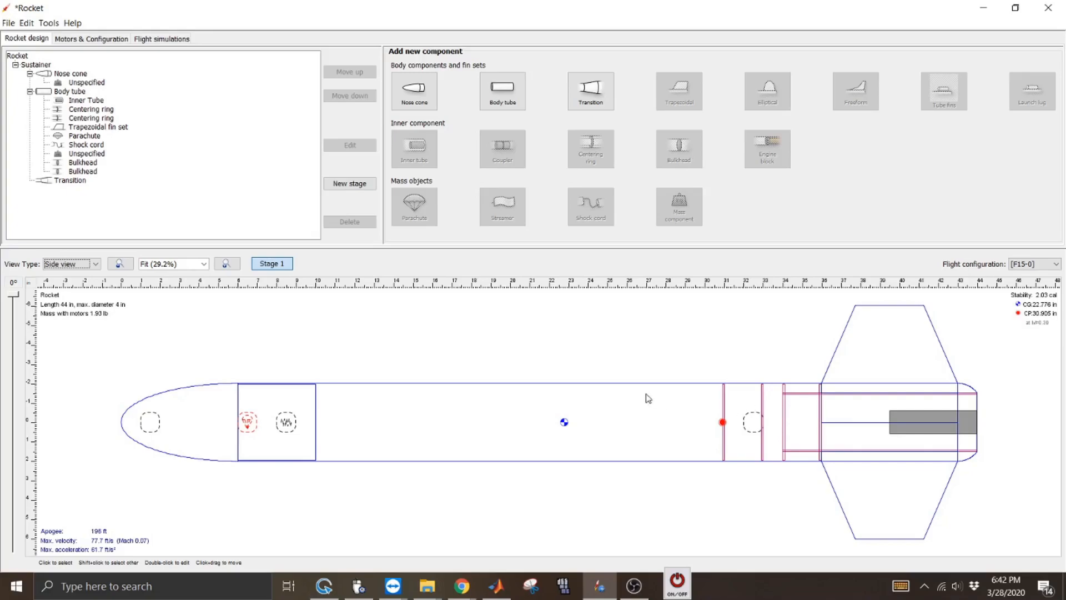
{"action": "left_click", "coordinate": [687, 578]}
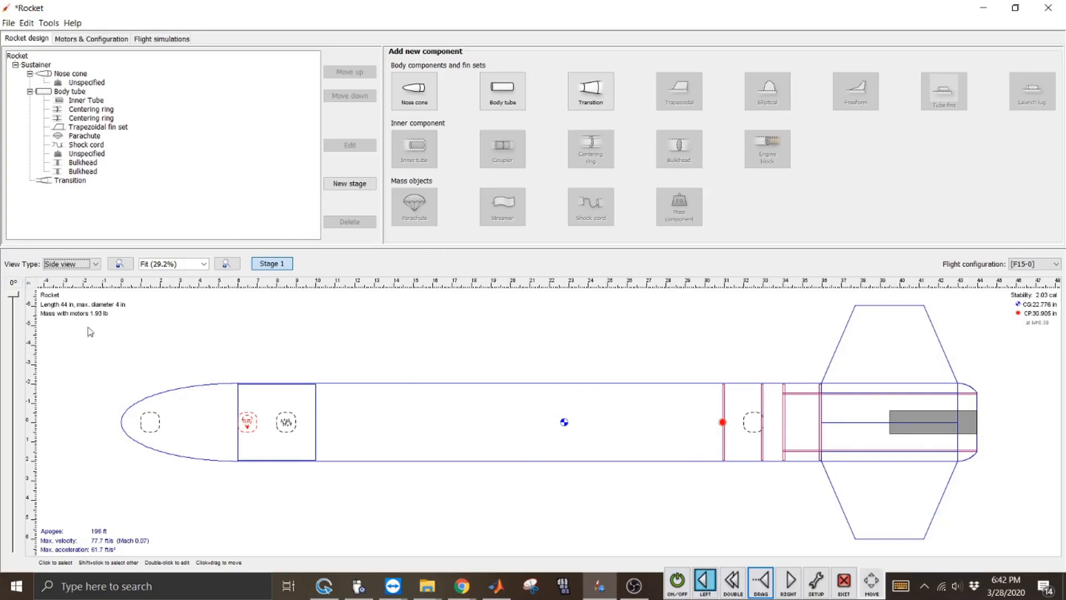